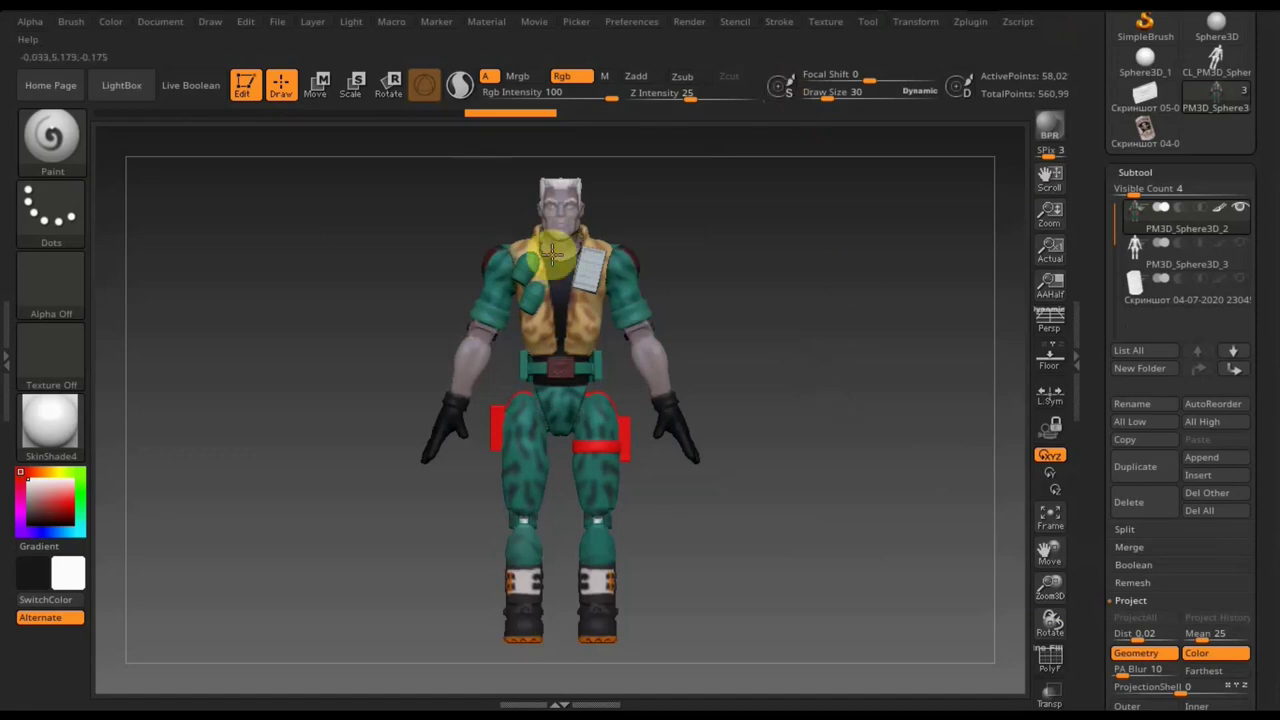
# Frame the soldier's upper body and expand the Zplugin FBX ExportImport options
pyautogui.moveTo(863, 300)
pyautogui.mouseDown()
pyautogui.moveTo(840, 311)
pyautogui.moveTo(851, 329)
pyautogui.mouseUp()
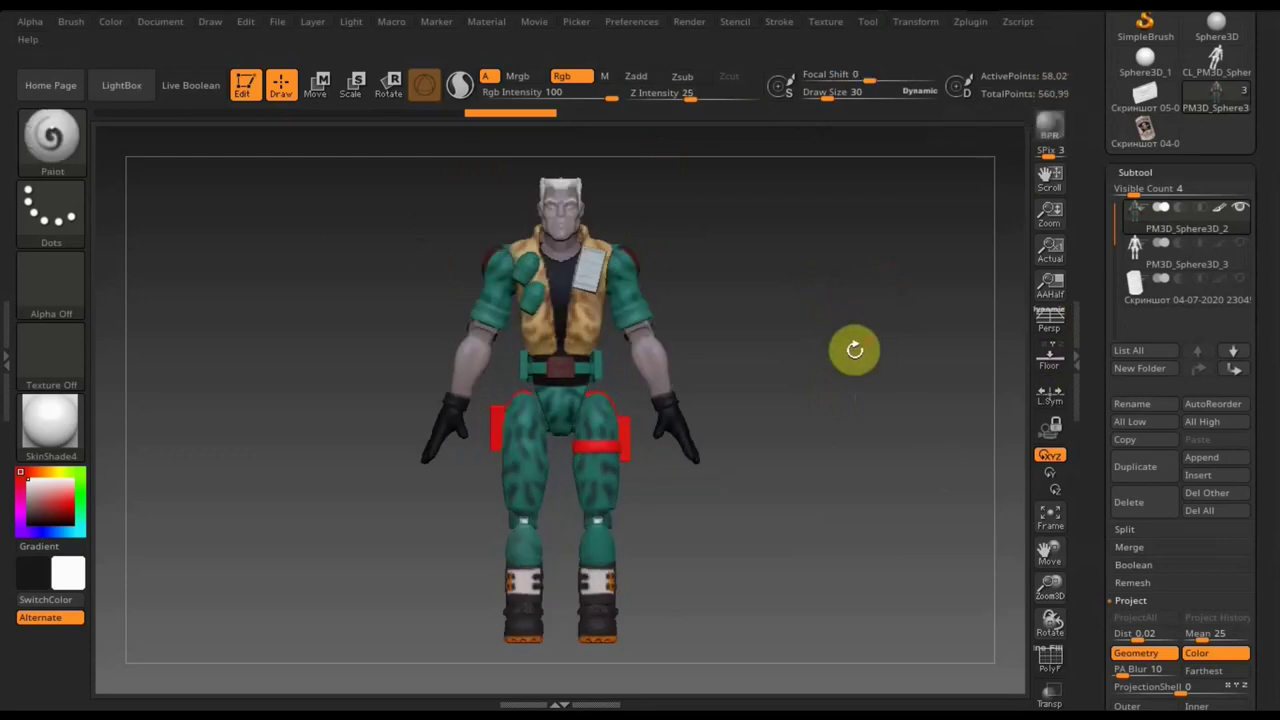
pyautogui.moveTo(817, 360)
pyautogui.keyDown('alt'); pyautogui.mouseDown()
pyautogui.moveTo(815, 347)
pyautogui.moveTo(776, 384)
pyautogui.moveTo(823, 383)
pyautogui.moveTo(817, 373)
pyautogui.moveTo(831, 414)
pyautogui.moveTo(834, 377)
pyautogui.moveTo(849, 459)
pyautogui.mouseUp(); pyautogui.keyUp('alt')
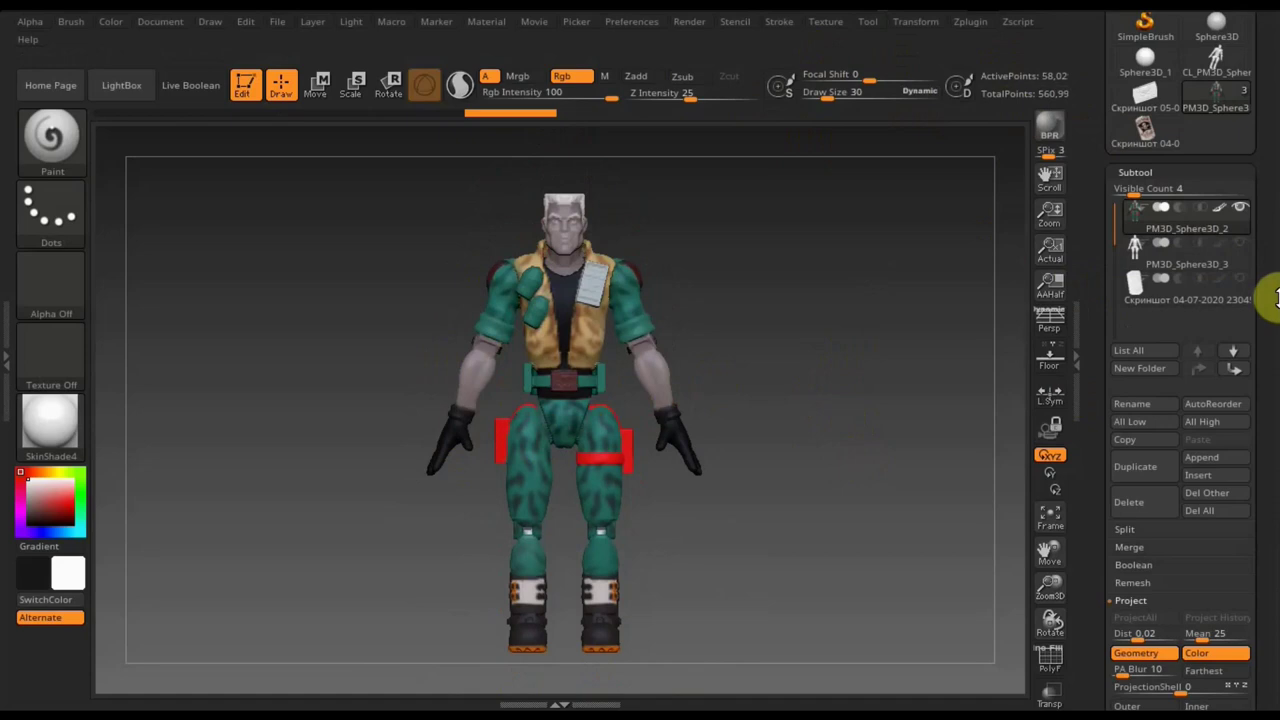
pyautogui.click(976, 22)
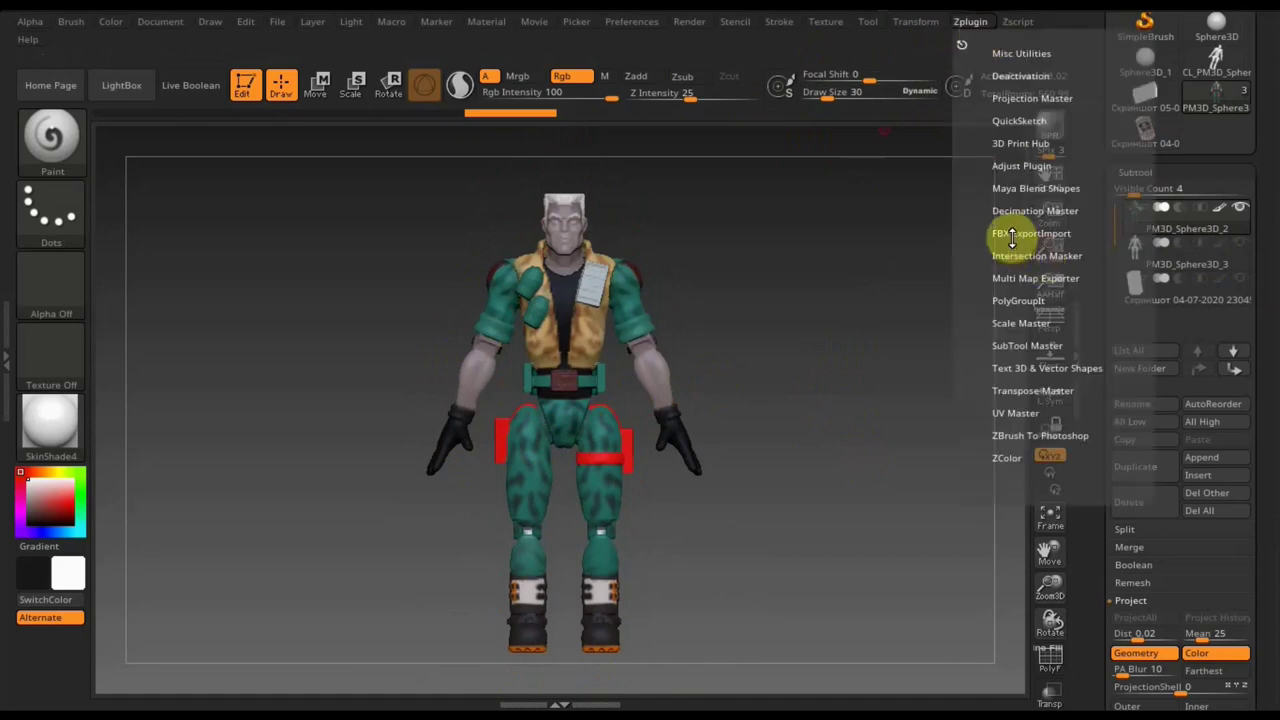
pyautogui.click(1012, 237)
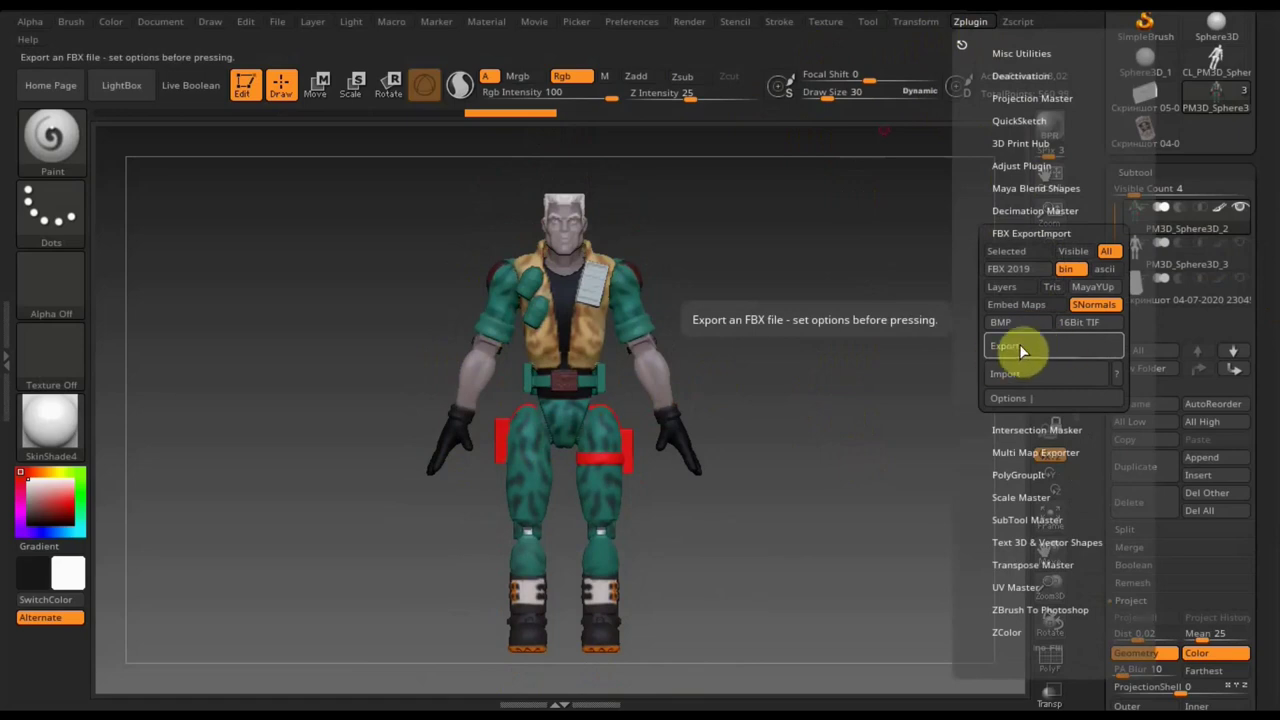
# Delete the dog-tag screenshot subtool
pyautogui.click(1192, 251)
pyautogui.click(1193, 290)
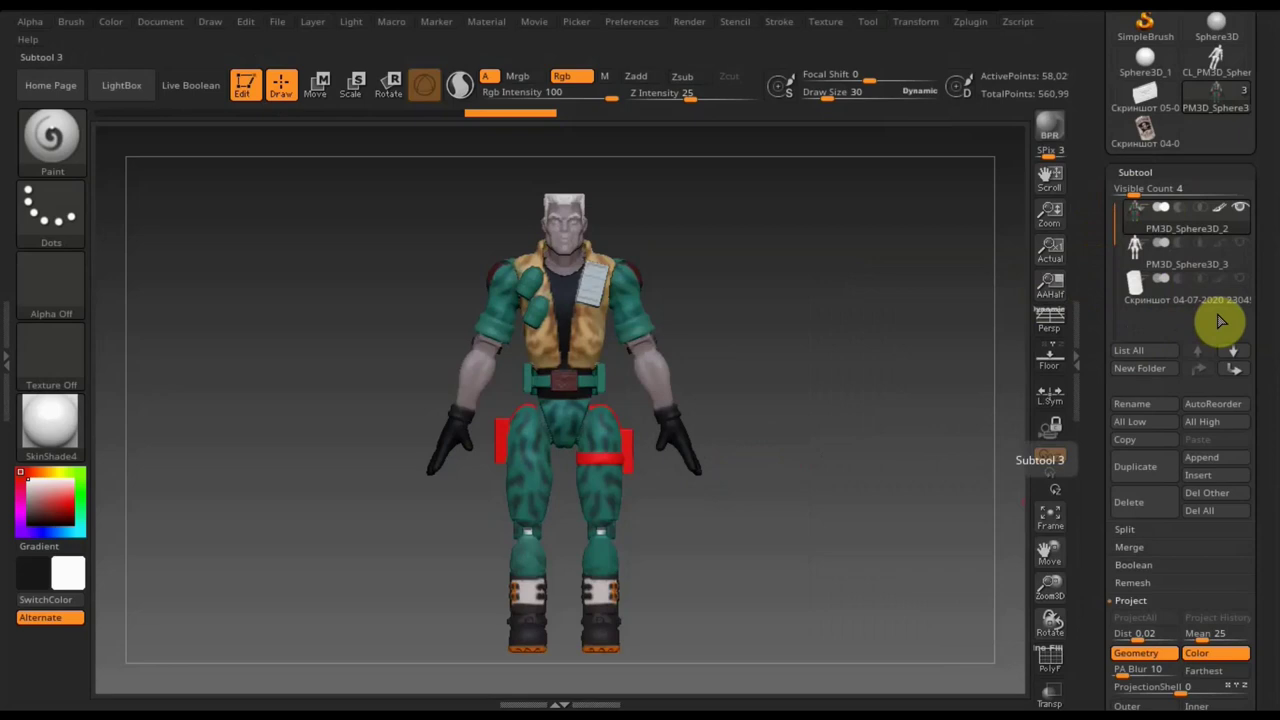
pyautogui.moveTo(1185, 288)
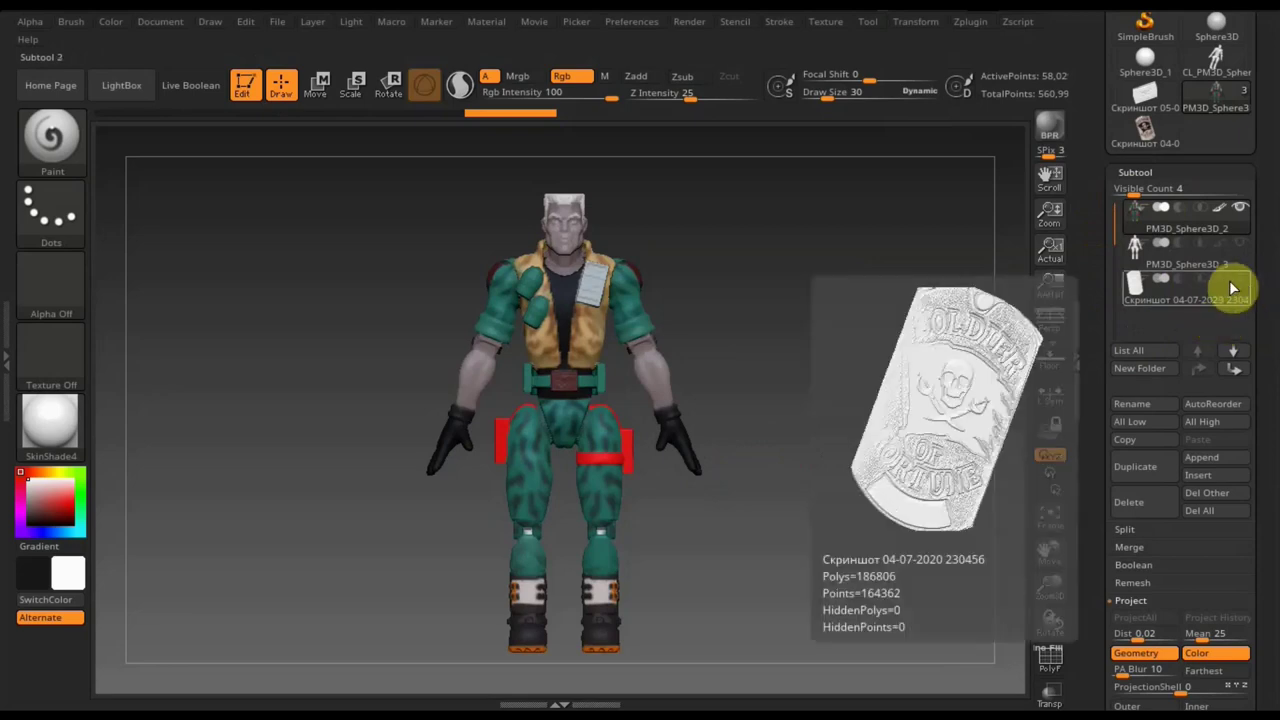
pyautogui.click(1153, 292)
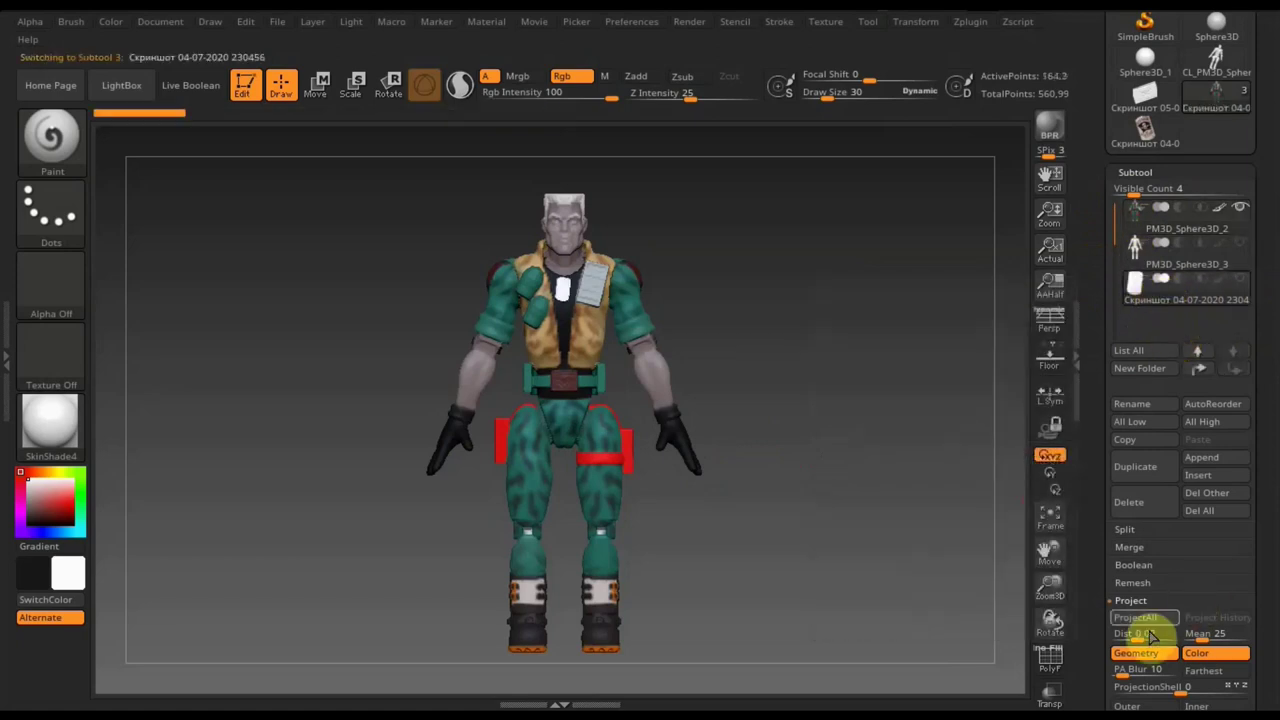
pyautogui.click(1134, 505)
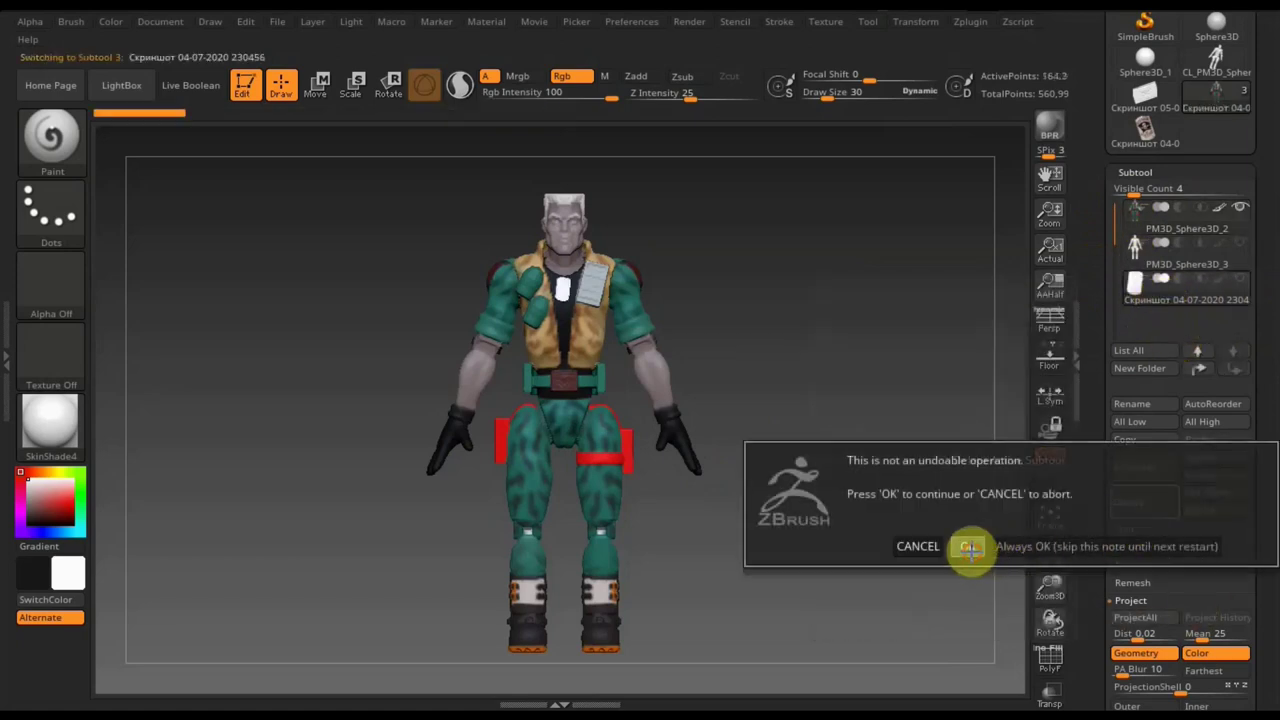
pyautogui.click(968, 546)
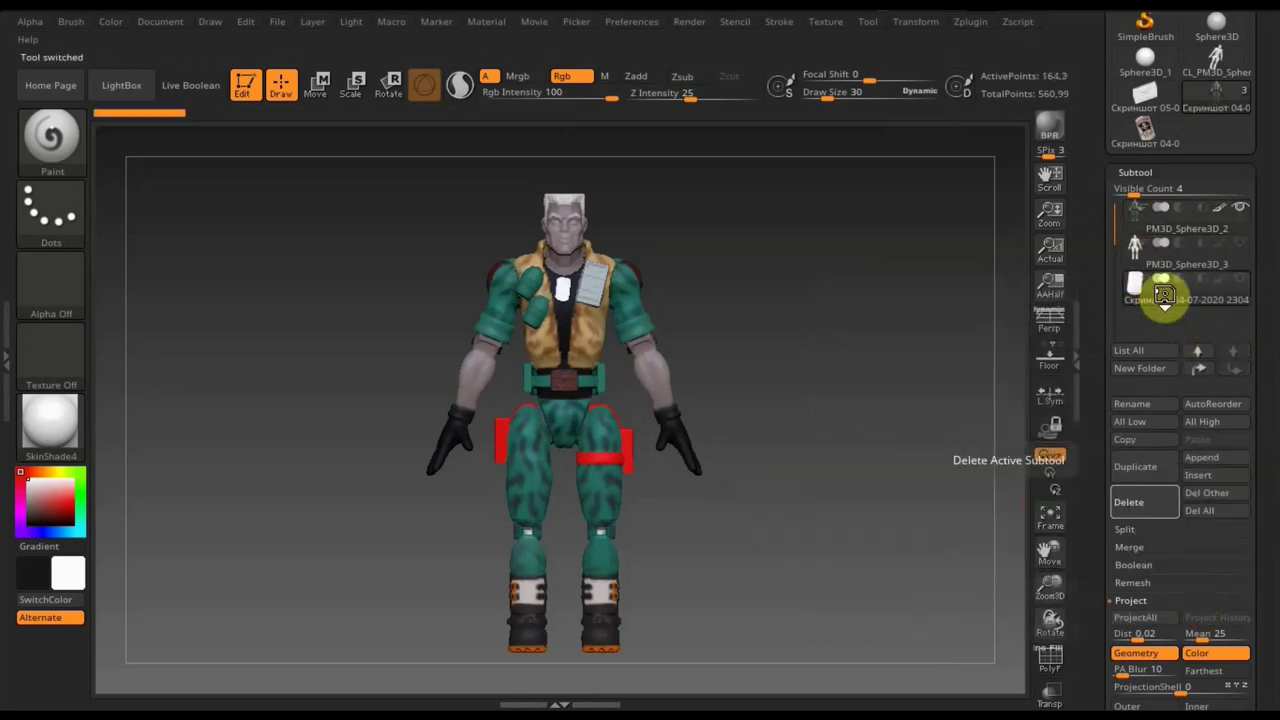
# Delete the untextured white PM3D_Sphere3D_3 figure subtool
pyautogui.click(1144, 503)
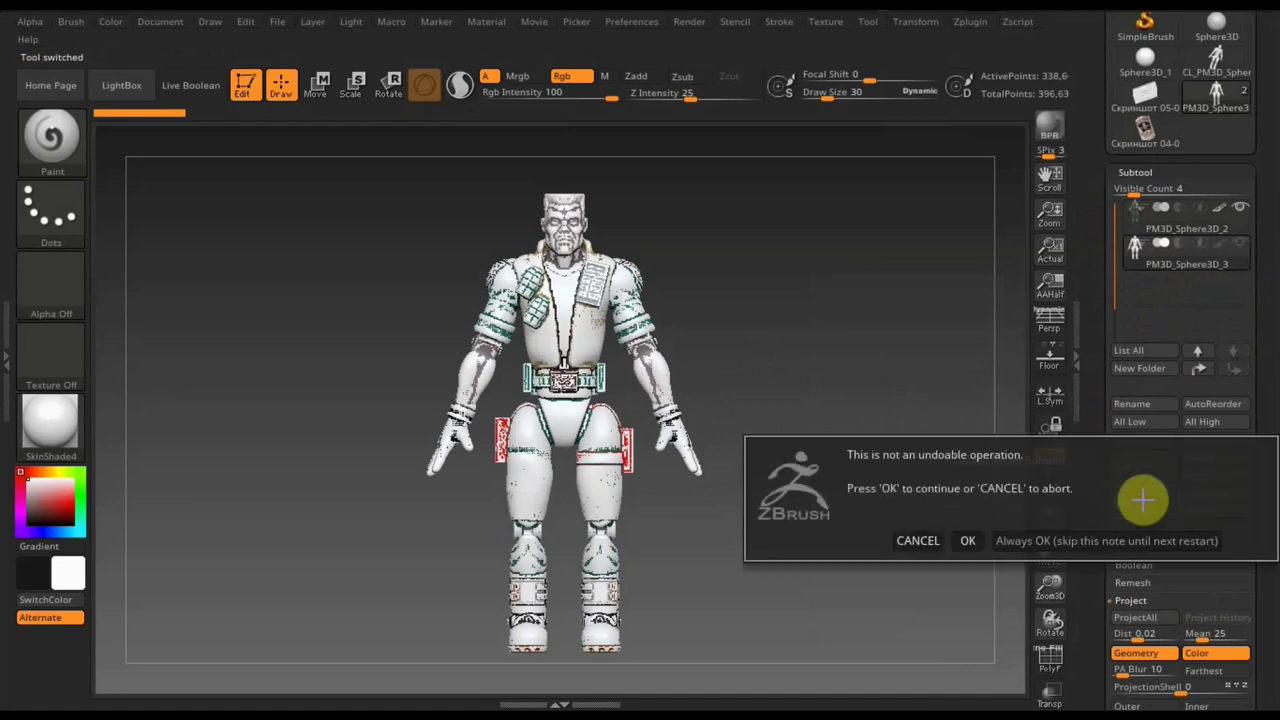
pyautogui.click(967, 543)
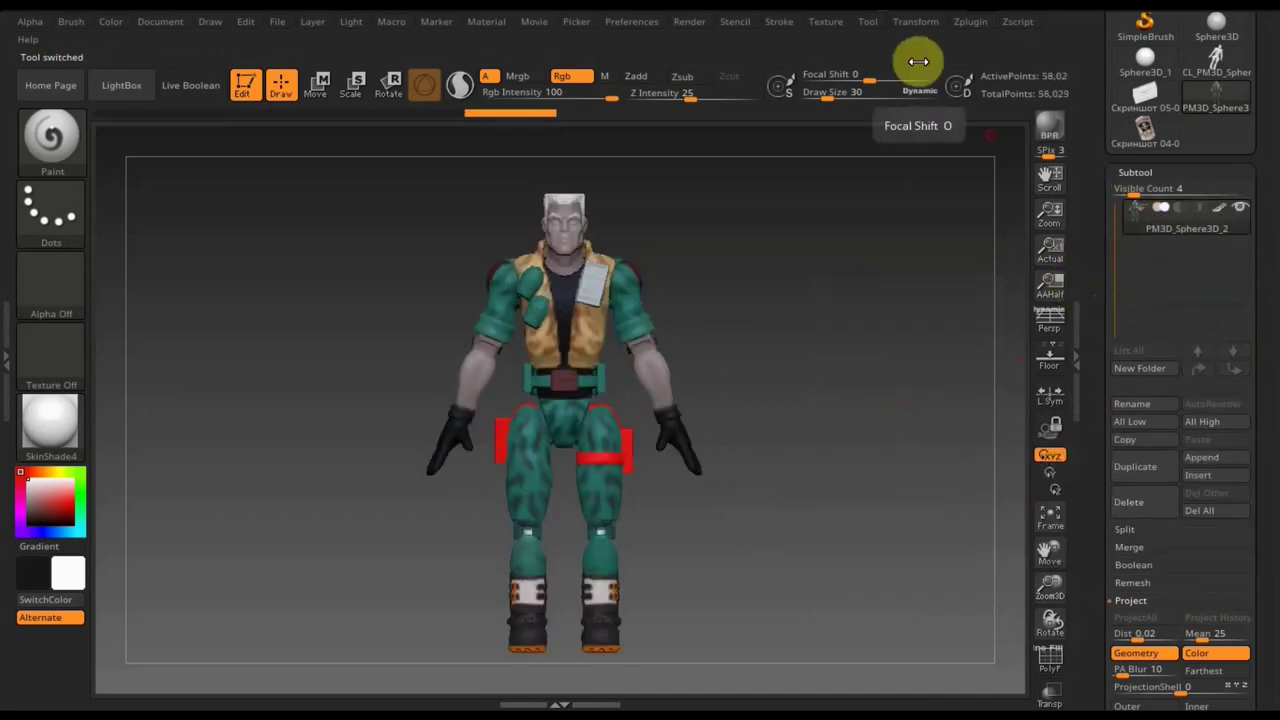
pyautogui.click(972, 24)
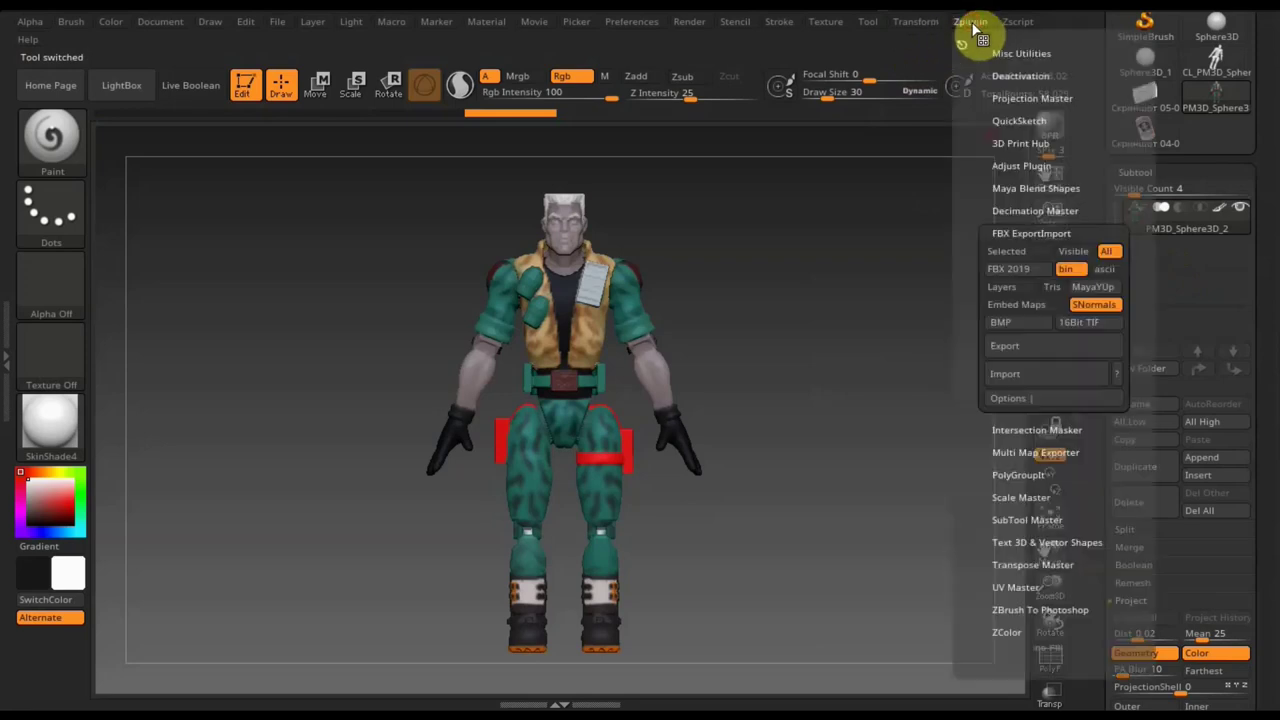
# Save the FBX export as PM3D_Sphere3D_2.fbx in the Desktop солдатики folder
pyautogui.click(1023, 350)
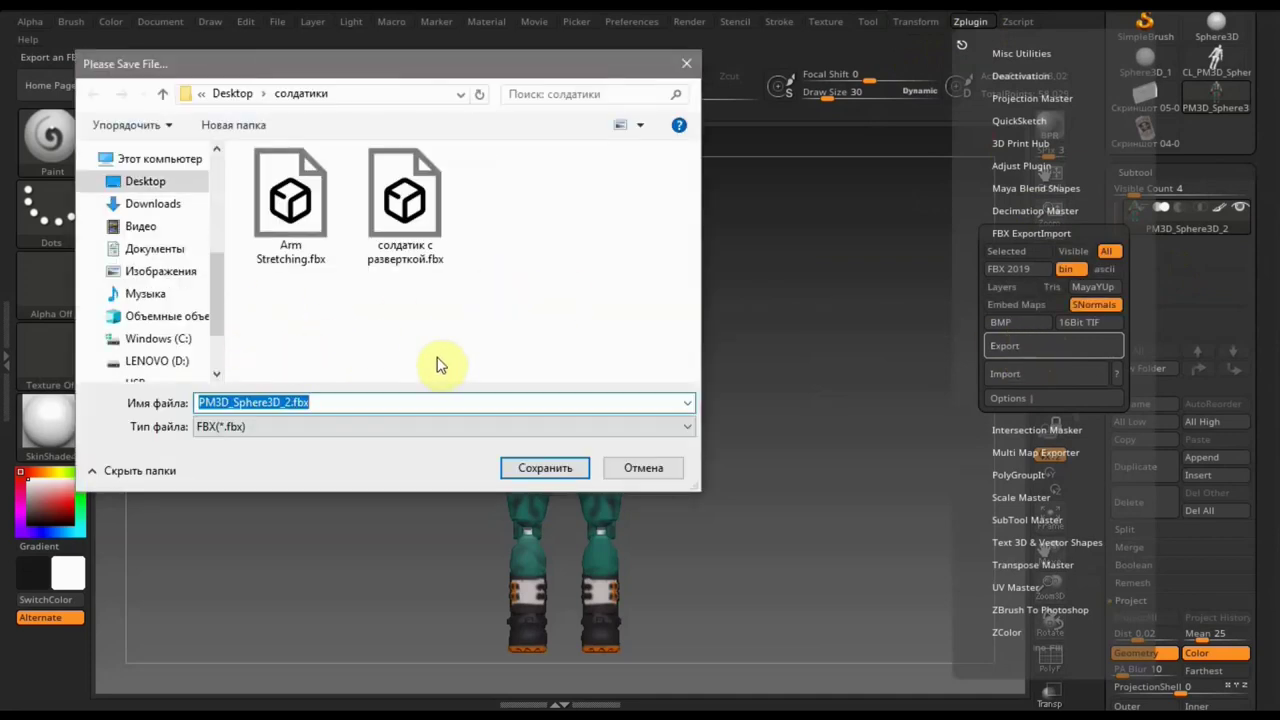
pyautogui.click(548, 476)
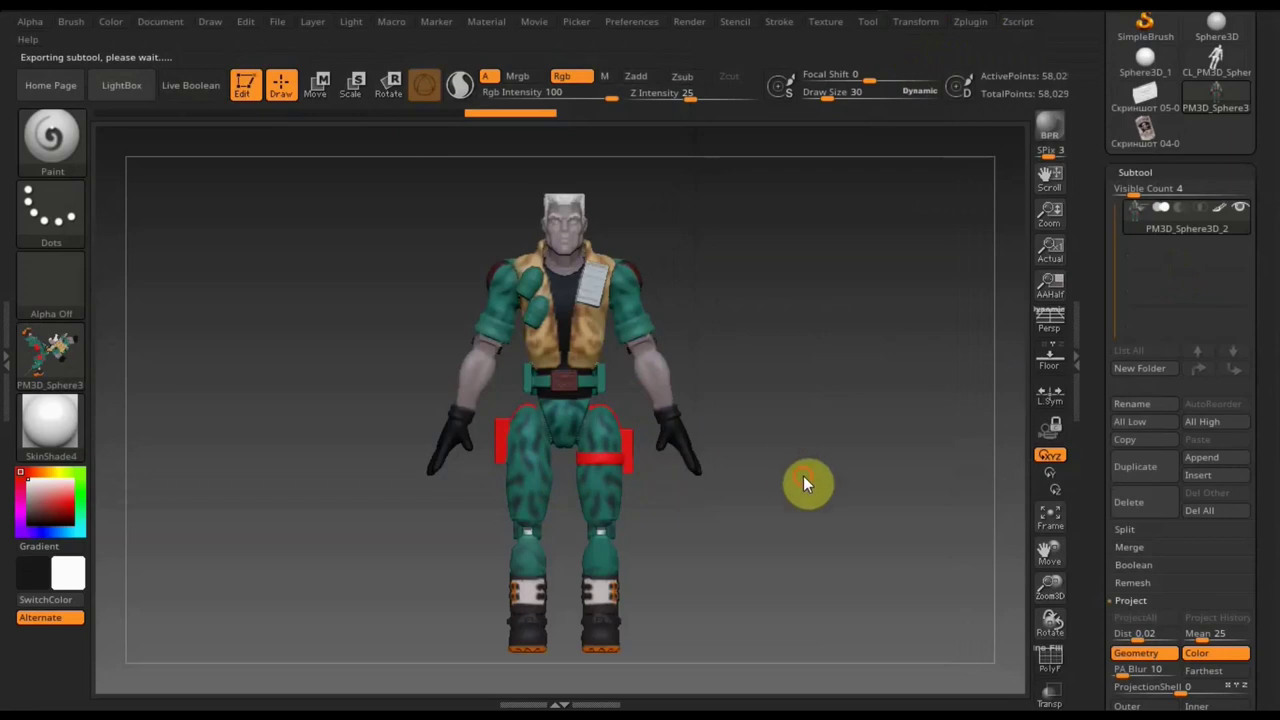
pyautogui.click(806, 475)
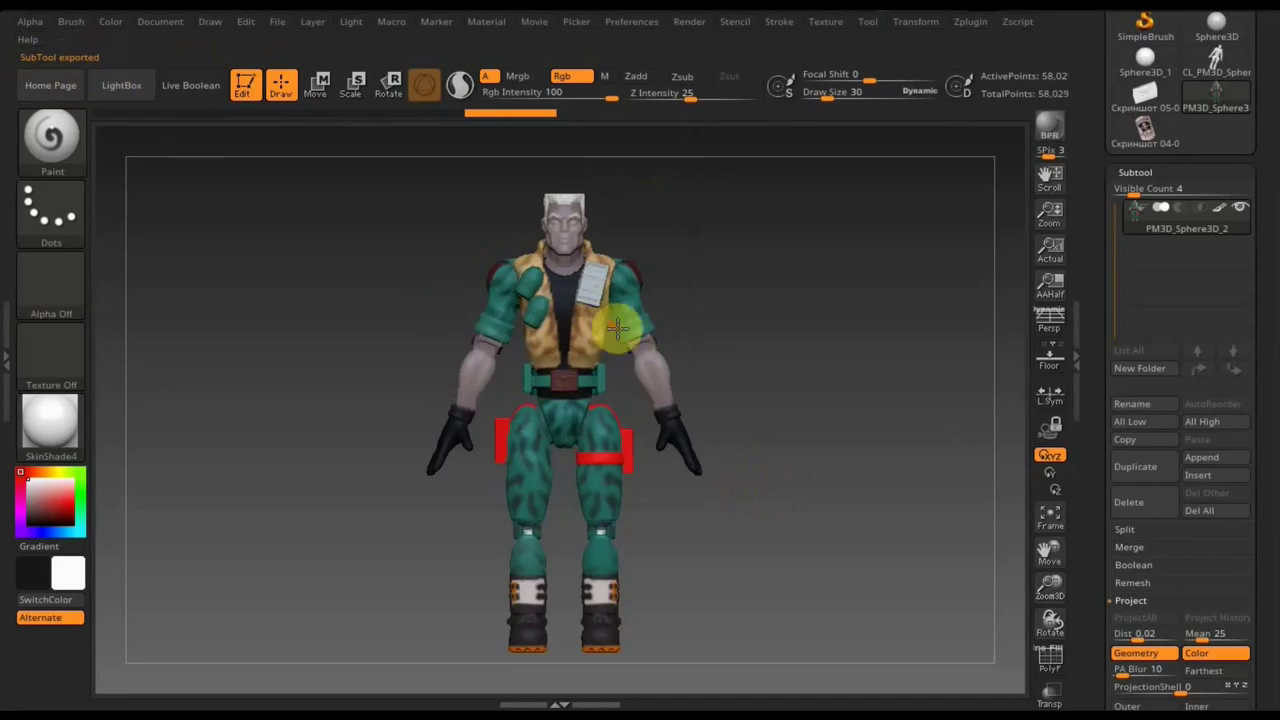
pyautogui.keyDown('shift'); pyautogui.moveTo(665, 336); pyautogui.dragTo(785, 370); pyautogui.keyUp('shift')
pyautogui.moveTo(808, 497)
pyautogui.keyDown('alt'); pyautogui.mouseDown()
pyautogui.moveTo(789, 471)
pyautogui.moveTo(789, 491)
pyautogui.mouseUp(); pyautogui.keyUp('alt')
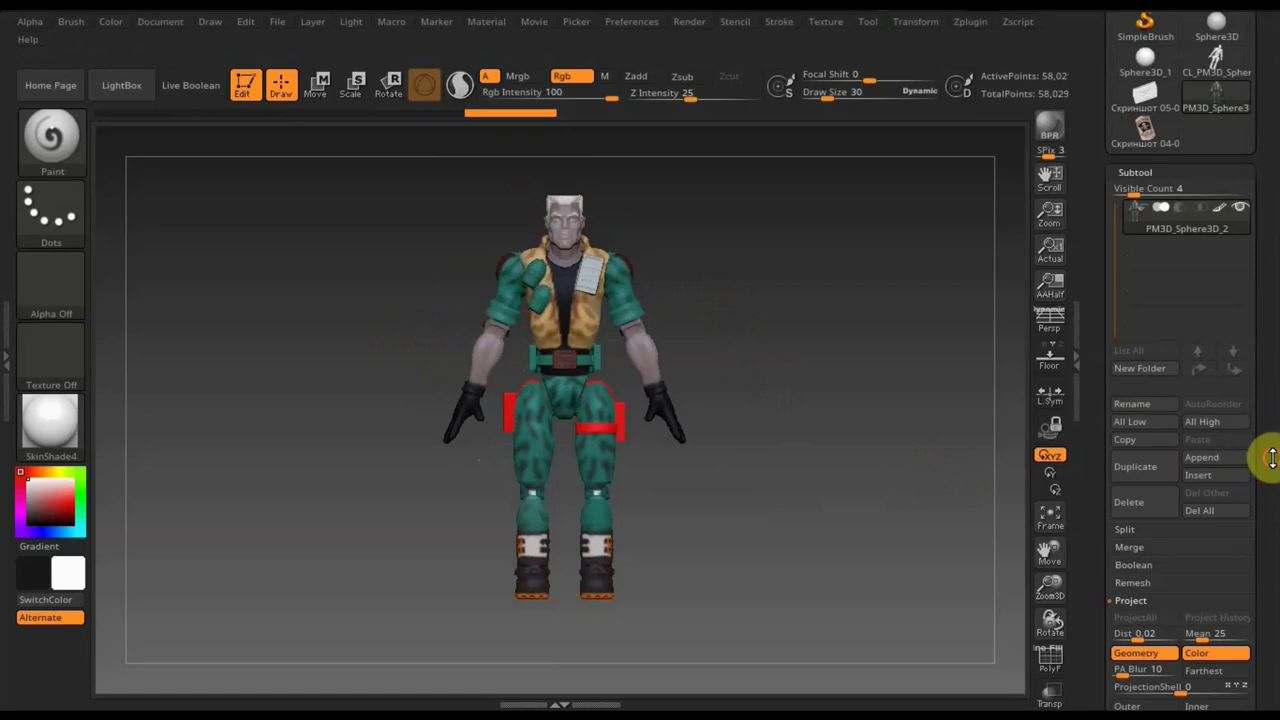
# Turn on Morph UV to flatten the soldier into its UV layout
pyautogui.scroll(-3, 1272, 457)
pyautogui.scroll(-3, 1266, 369)
pyautogui.scroll(-3, 1260, 343)
pyautogui.scroll(-2, 1266, 306)
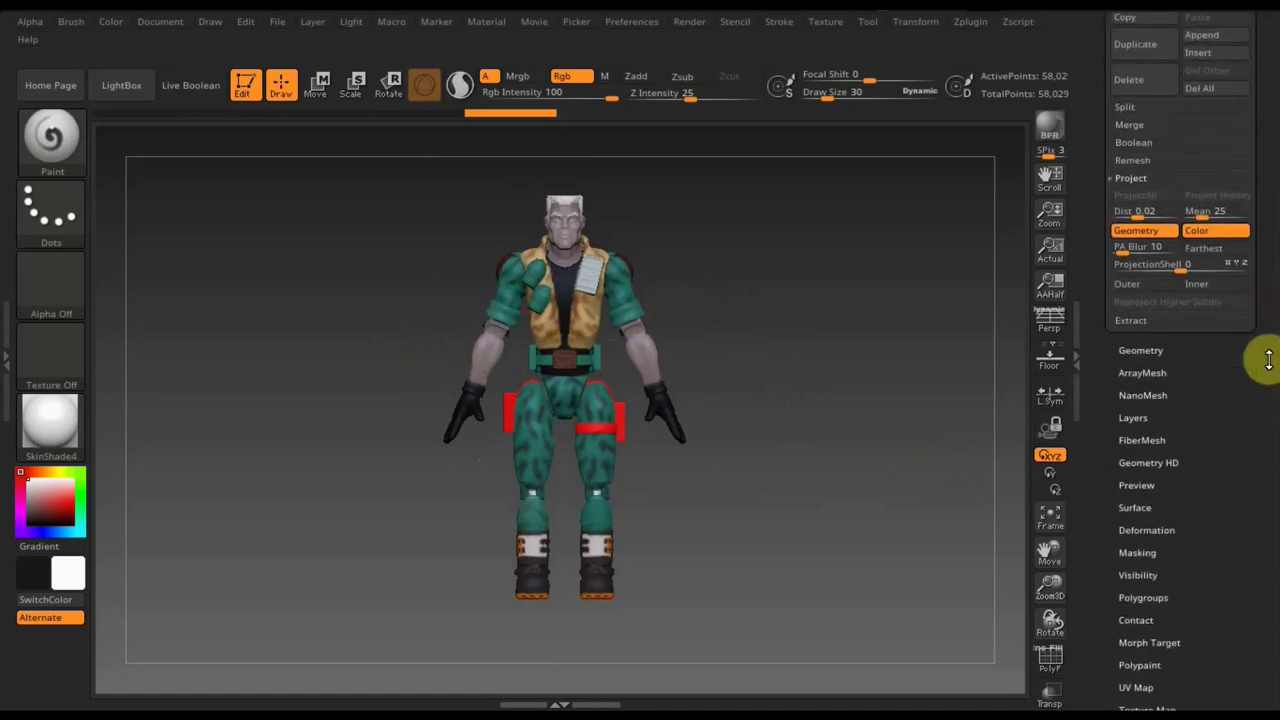
pyautogui.scroll(-5, 1260, 366)
pyautogui.click(1136, 199)
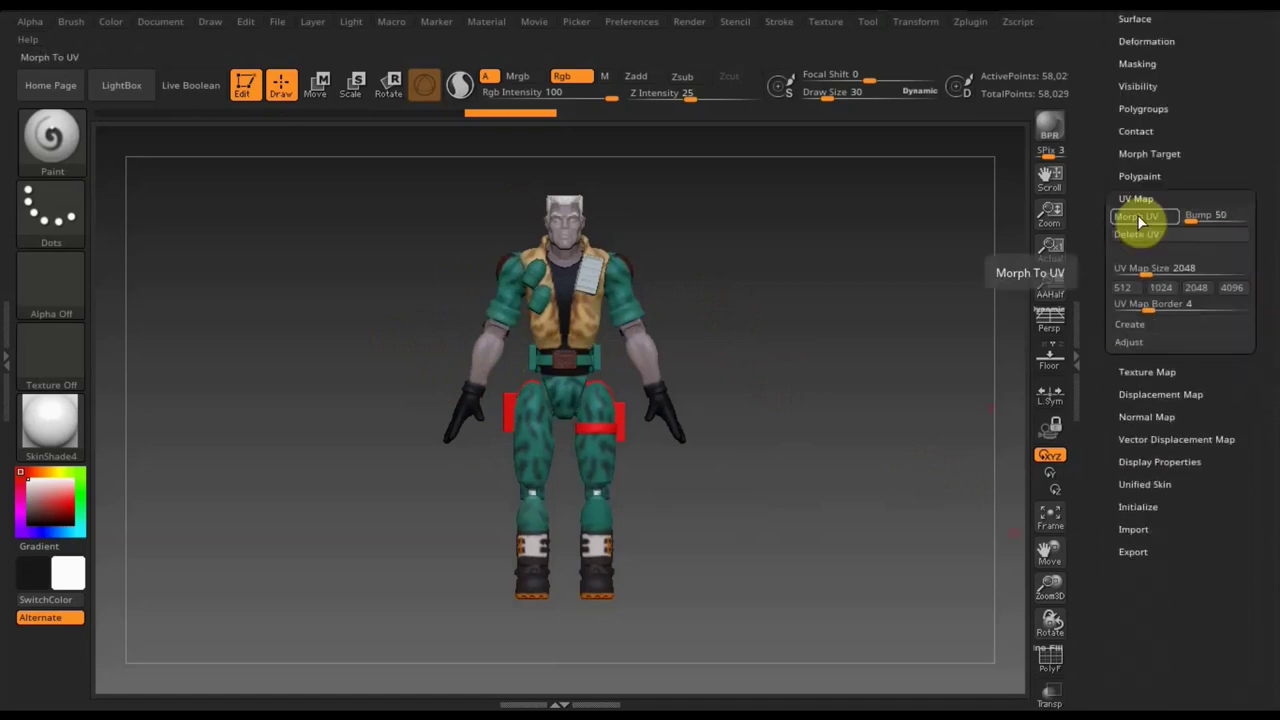
pyautogui.click(1138, 217)
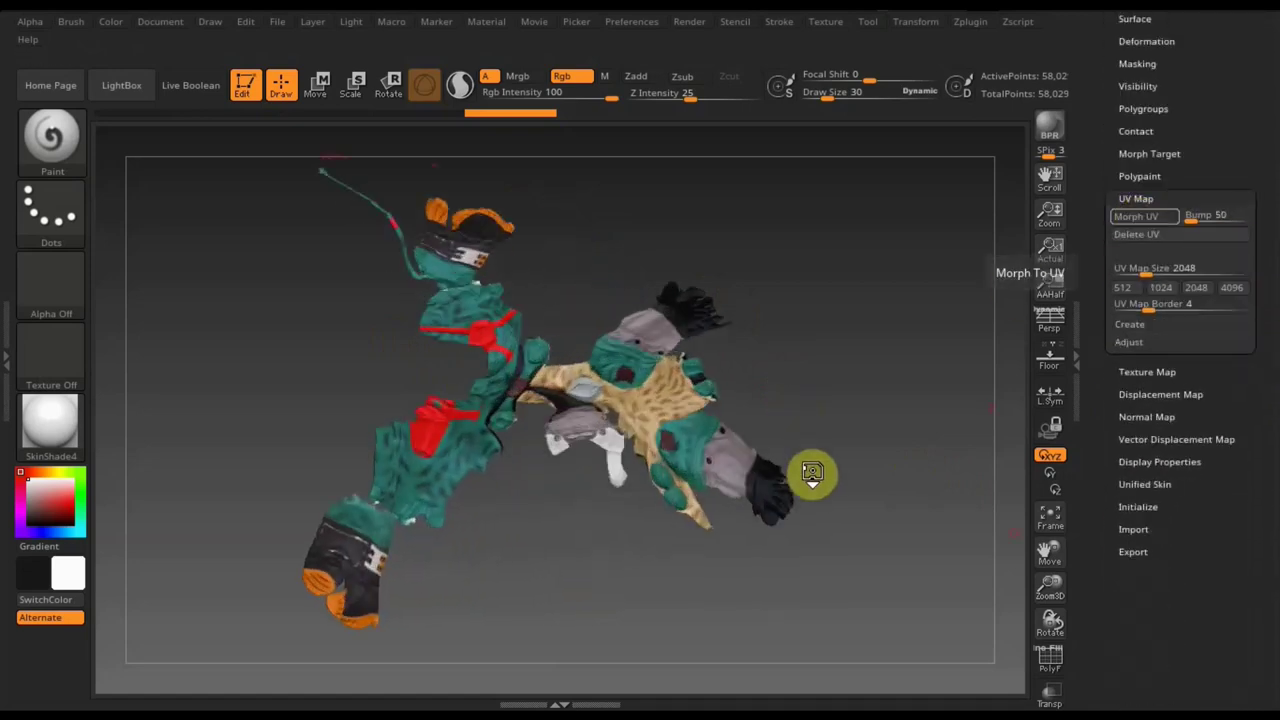
pyautogui.moveTo(877, 423)
pyautogui.keyDown('alt'); pyautogui.mouseDown()
pyautogui.moveTo(878, 456)
pyautogui.moveTo(840, 414)
pyautogui.moveTo(893, 449)
pyautogui.moveTo(894, 437)
pyautogui.mouseUp(); pyautogui.keyUp('alt')
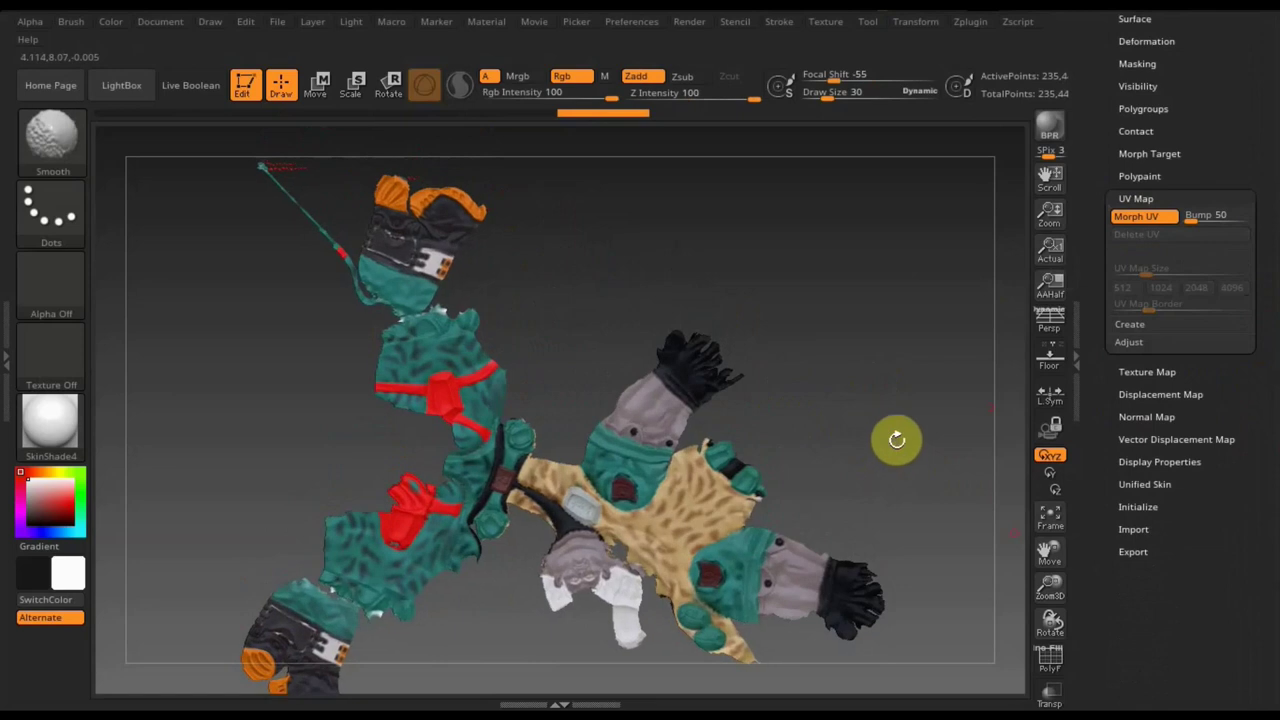
# Morph the soldier back to 3D and expand the Texture Map sub-palette
pyautogui.click(1135, 218)
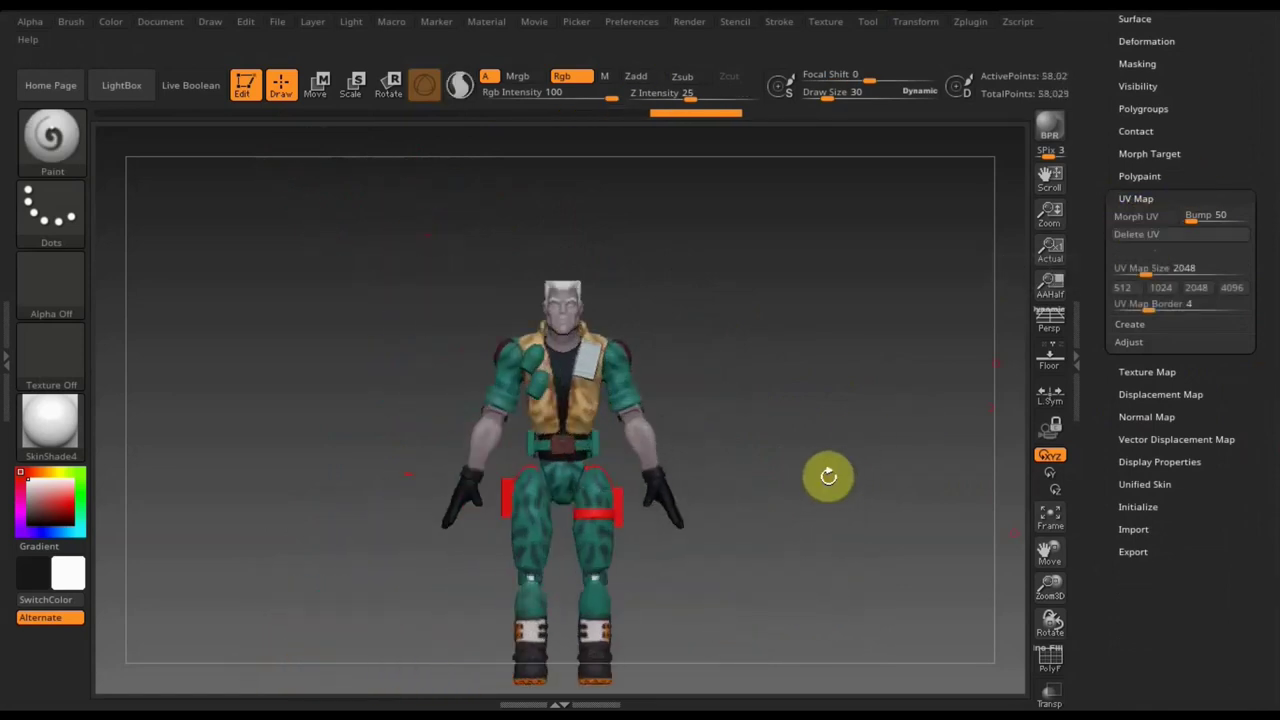
pyautogui.keyDown('alt'); pyautogui.moveTo(828, 476); pyautogui.dragTo(823, 410); pyautogui.keyUp('alt')
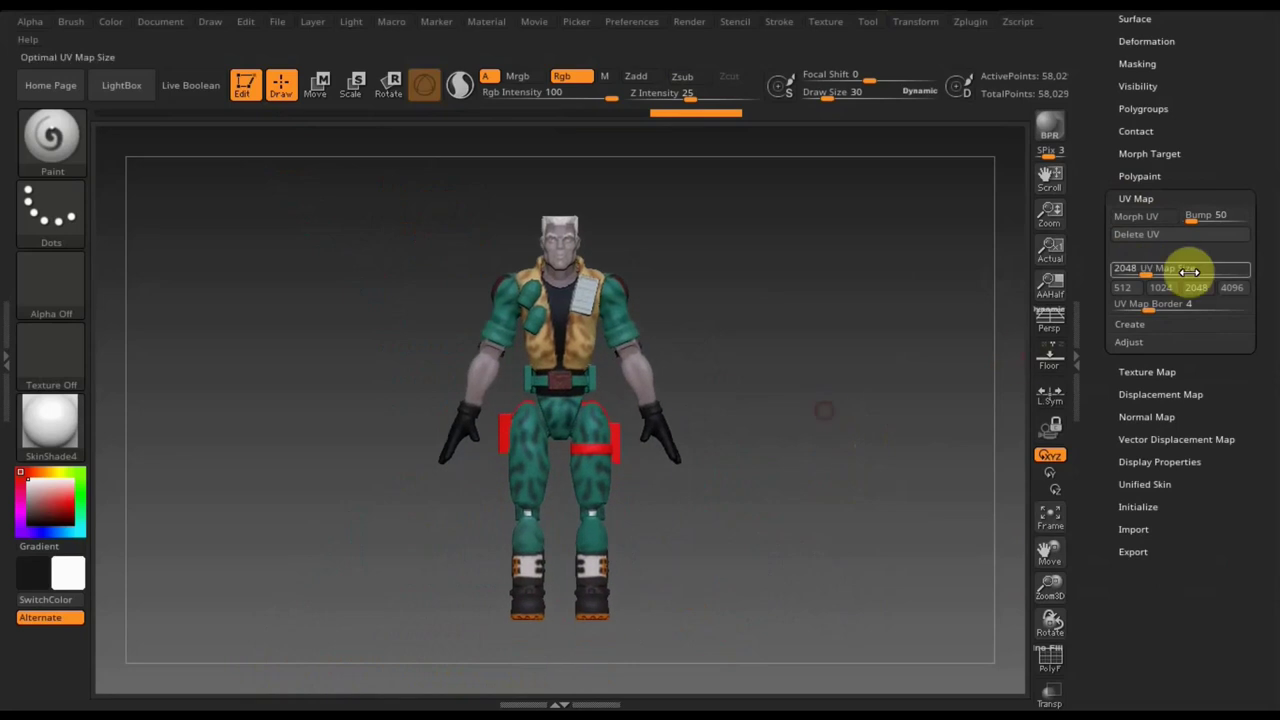
pyautogui.click(1147, 372)
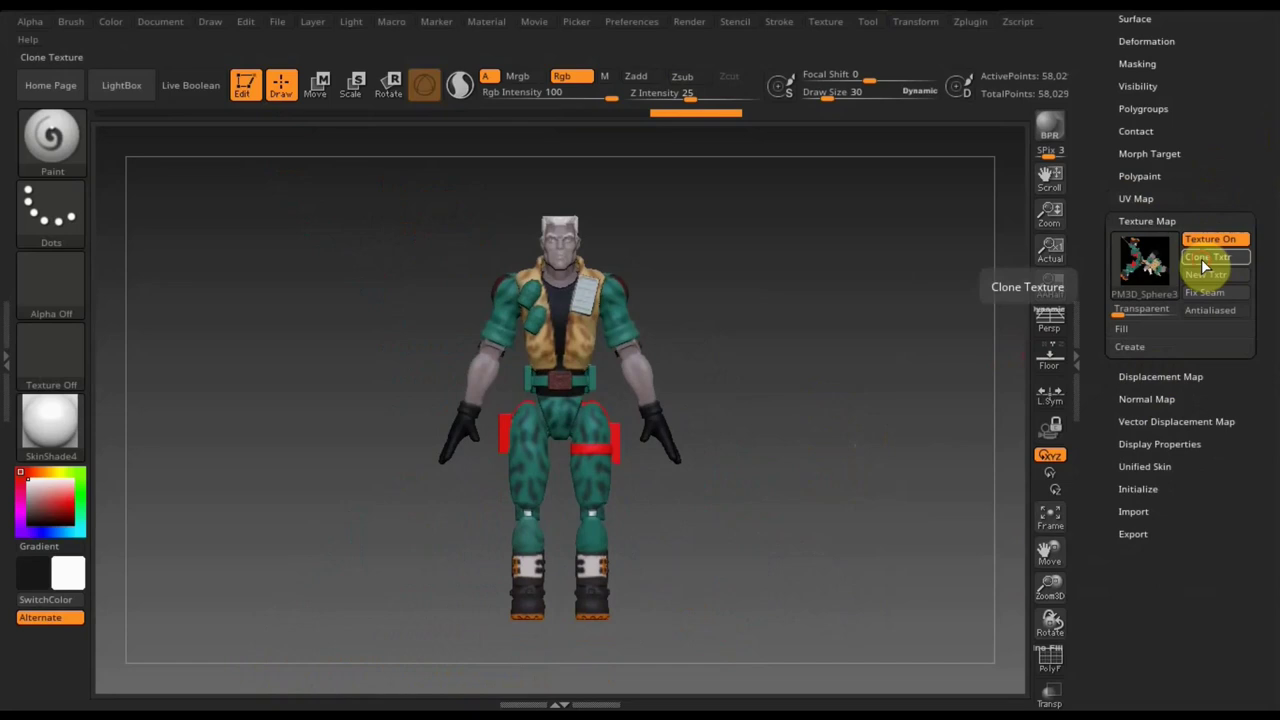
# Clone the soldier's texture and export it to the Desktop as 343434.psd
pyautogui.click(1201, 259)
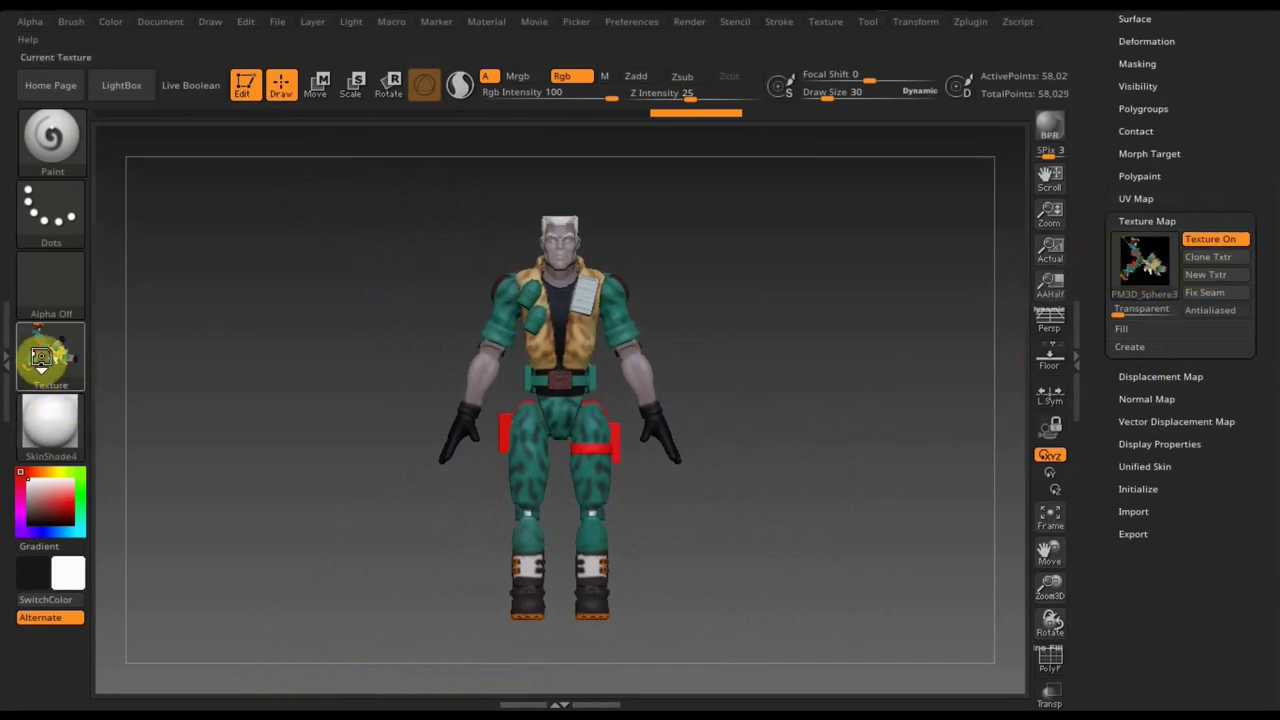
pyautogui.click(40, 355)
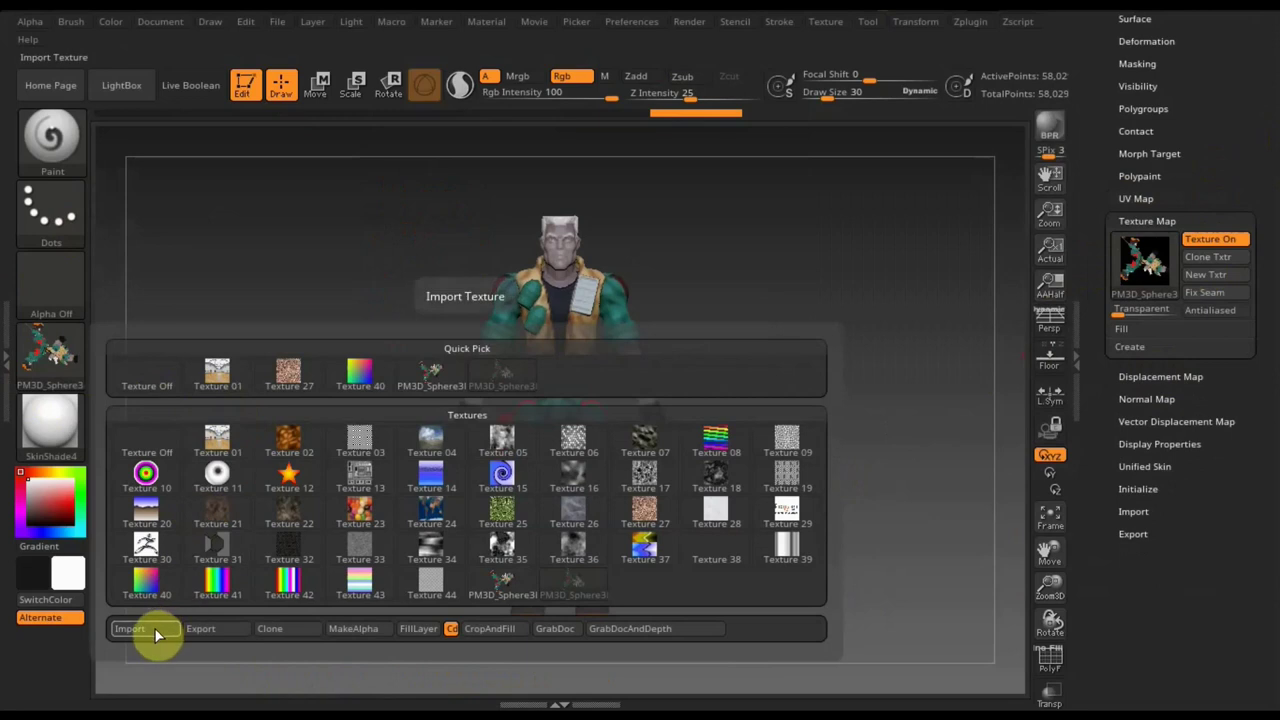
pyautogui.click(204, 628)
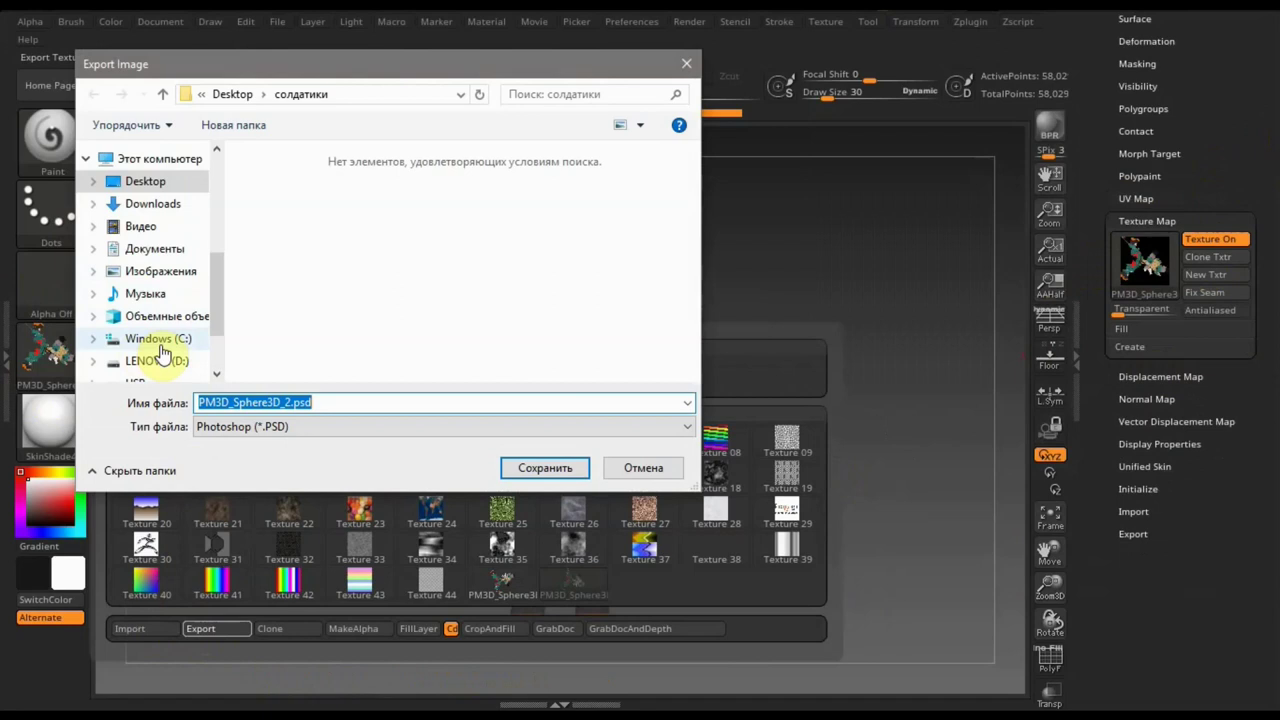
pyautogui.click(162, 342)
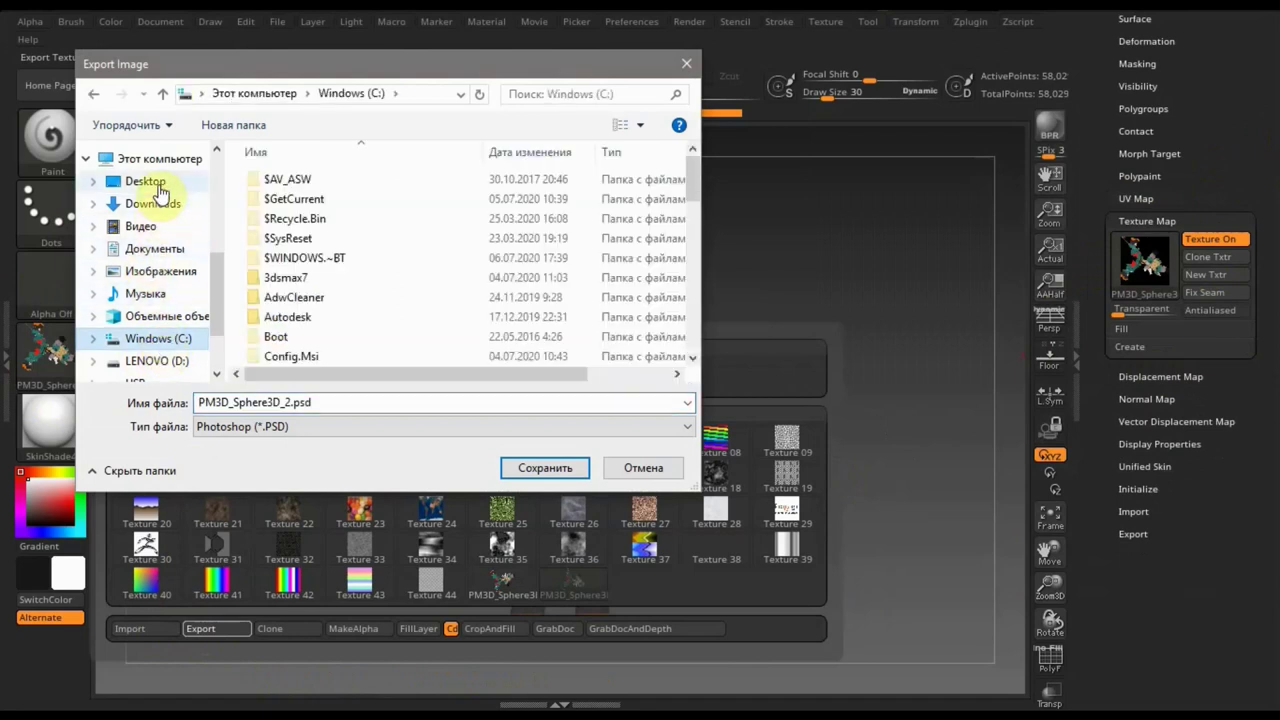
pyautogui.click(147, 183)
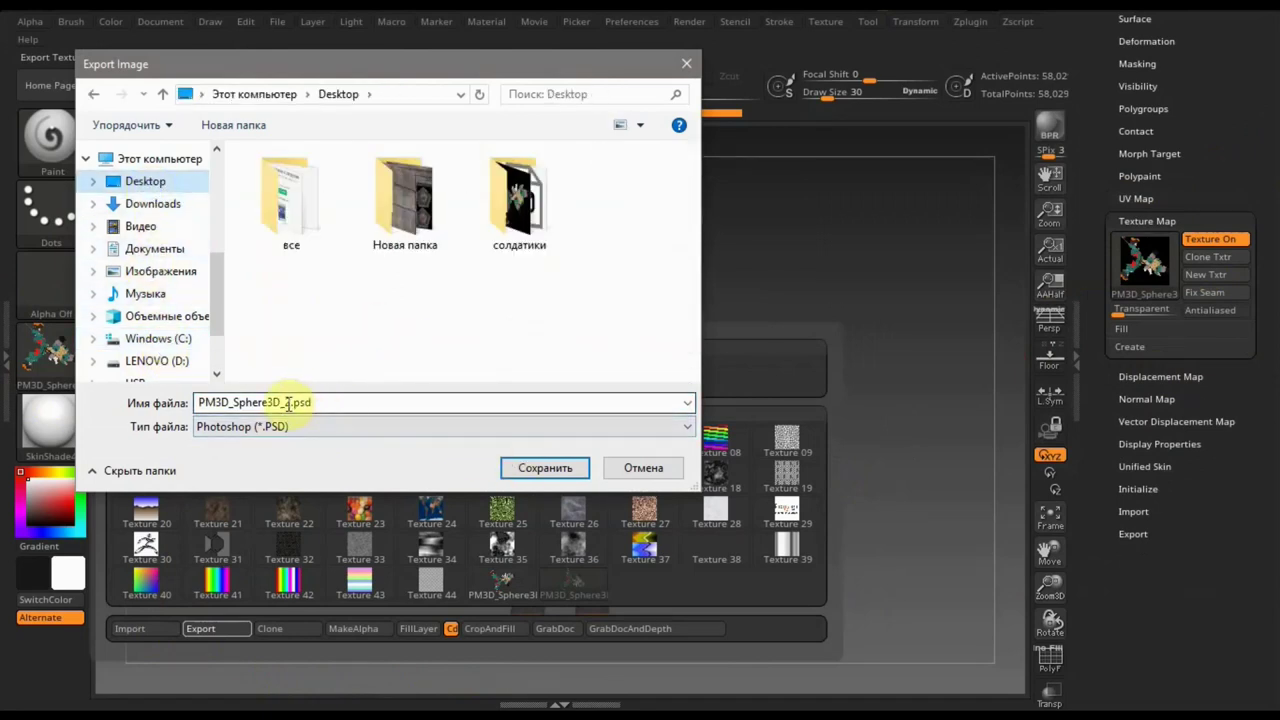
pyautogui.doubleClick(290, 403)
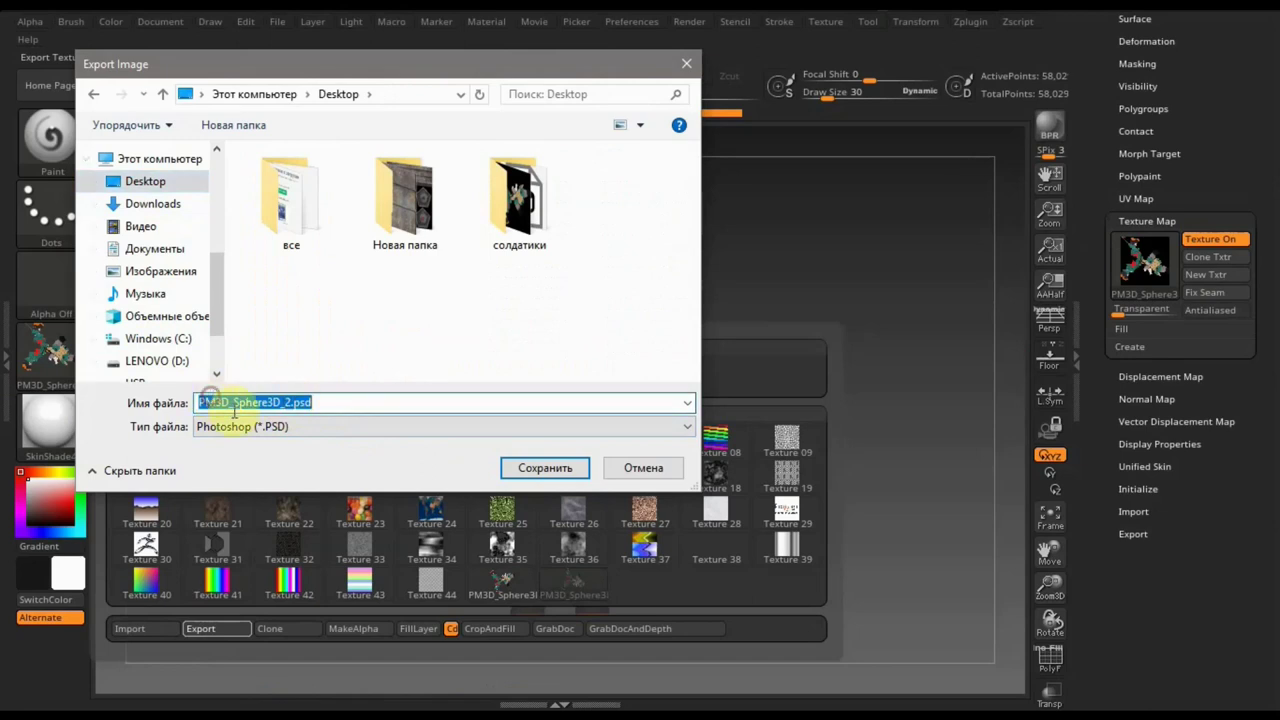
pyautogui.write('3434343')
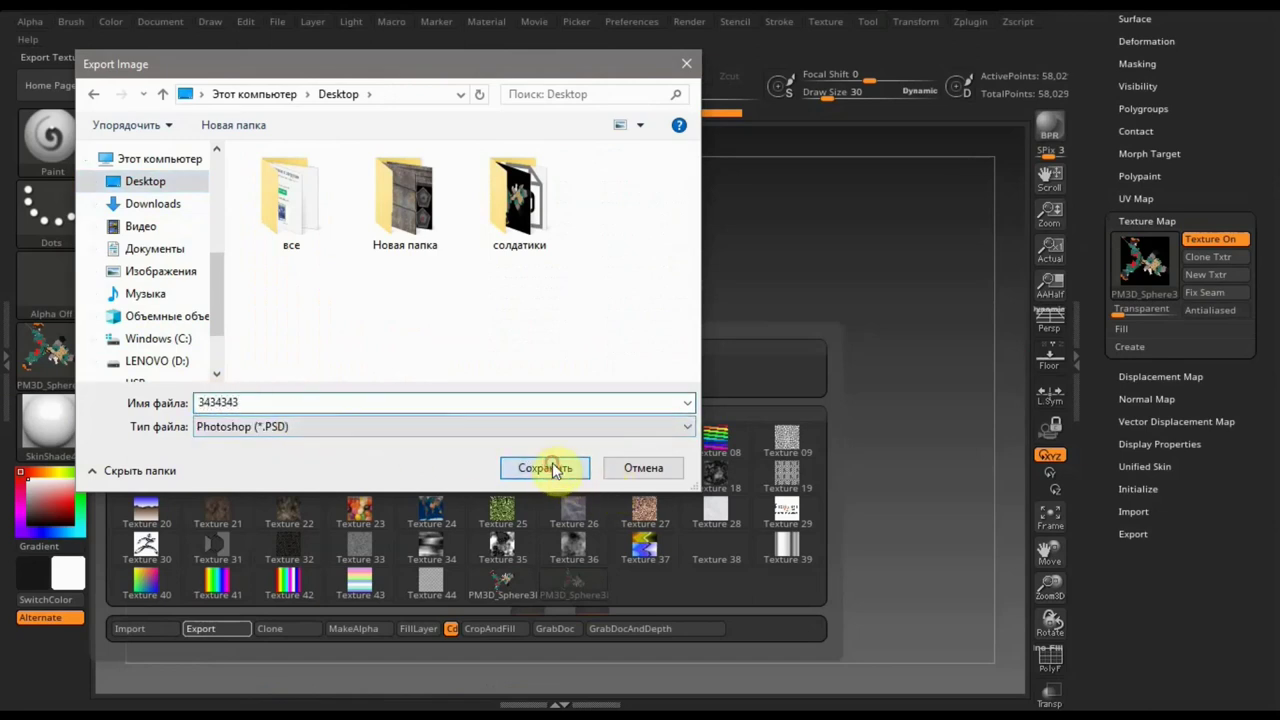
pyautogui.click(540, 468)
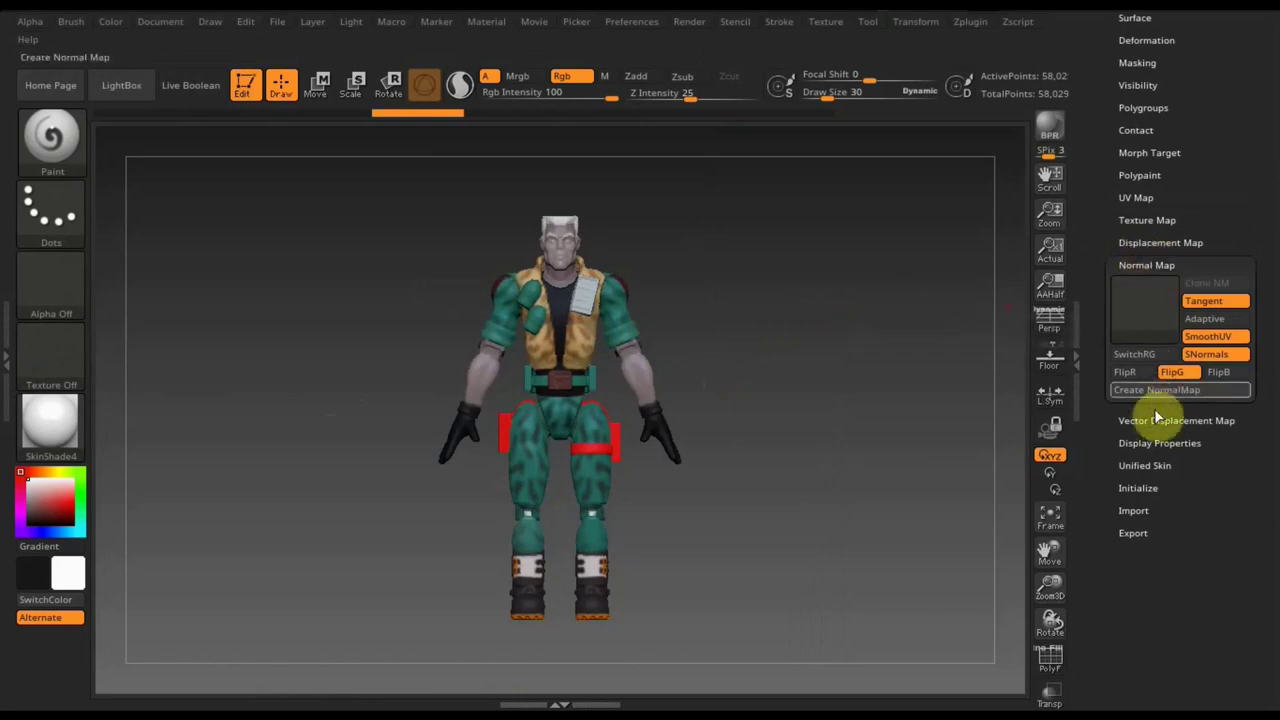
# Attempt Create NormalMap and dismiss the highest-subdivision-level warning
pyautogui.click(1145, 391)
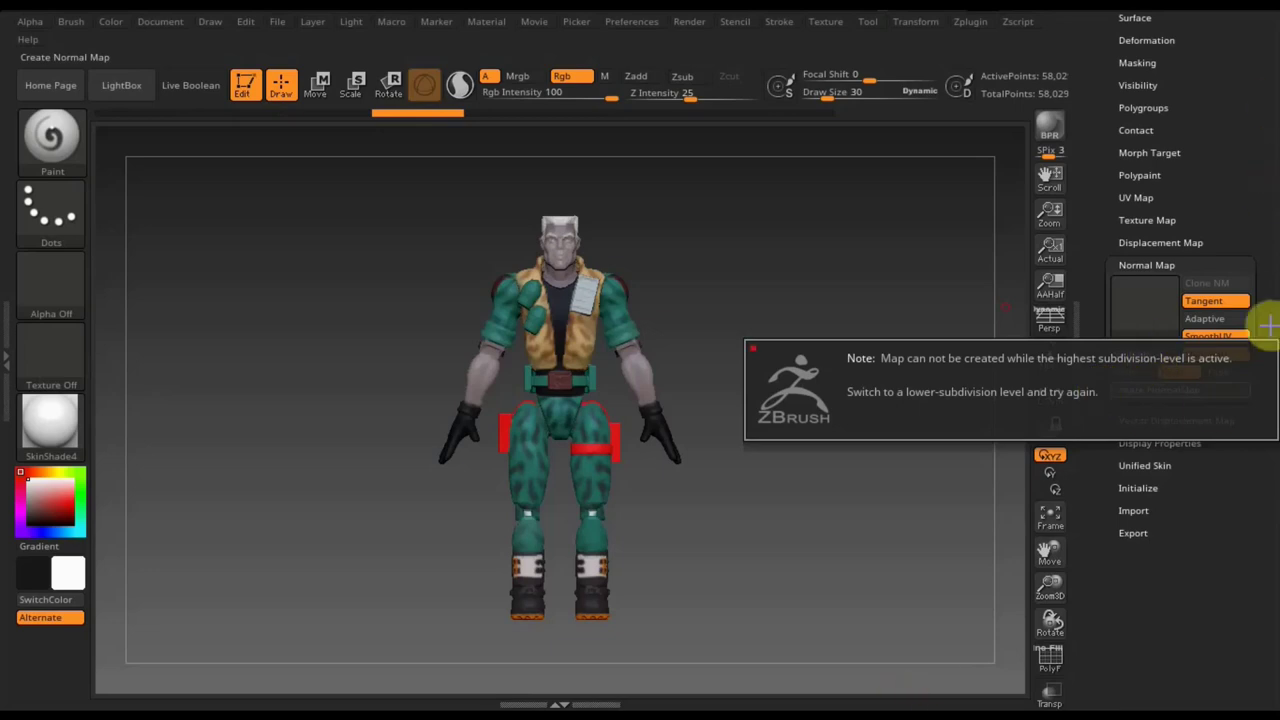
pyautogui.moveTo(1223, 143)
pyautogui.mouseDown()
pyautogui.moveTo(1229, 289)
pyautogui.moveTo(1226, 266)
pyautogui.mouseUp()
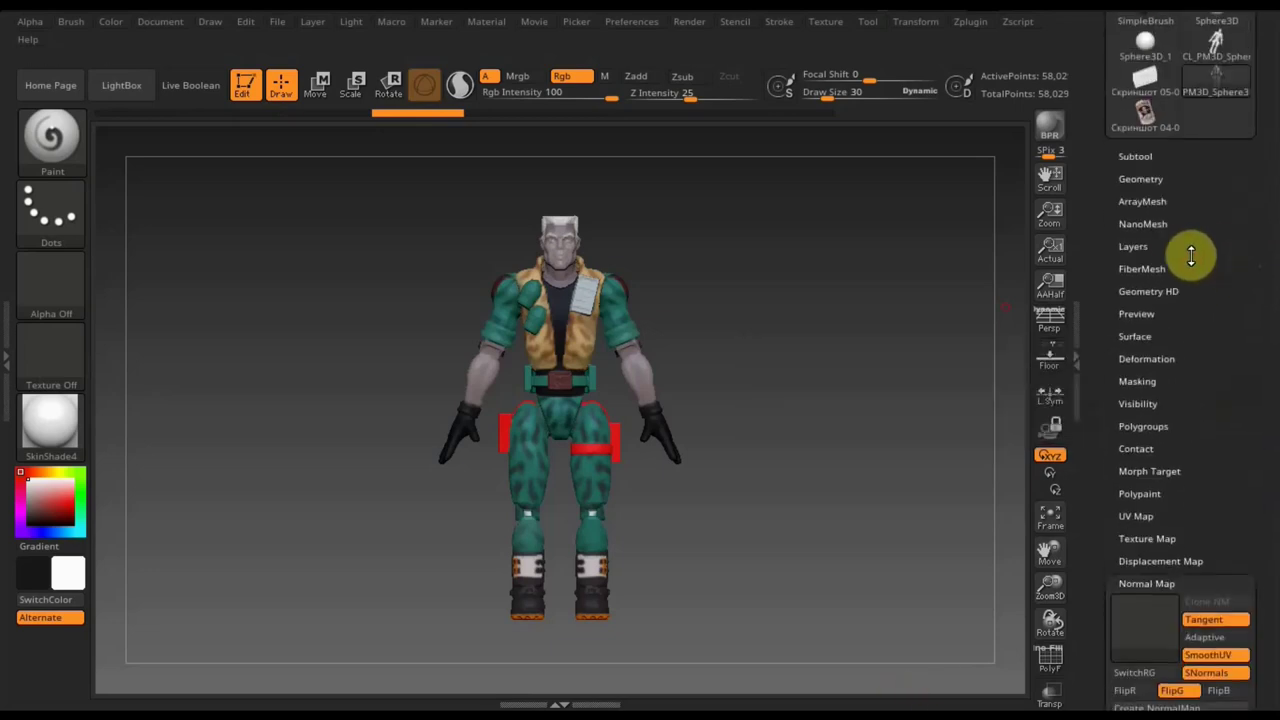
# Divide the soldier mesh once, then set SDiv back to level 1
pyautogui.click(1141, 179)
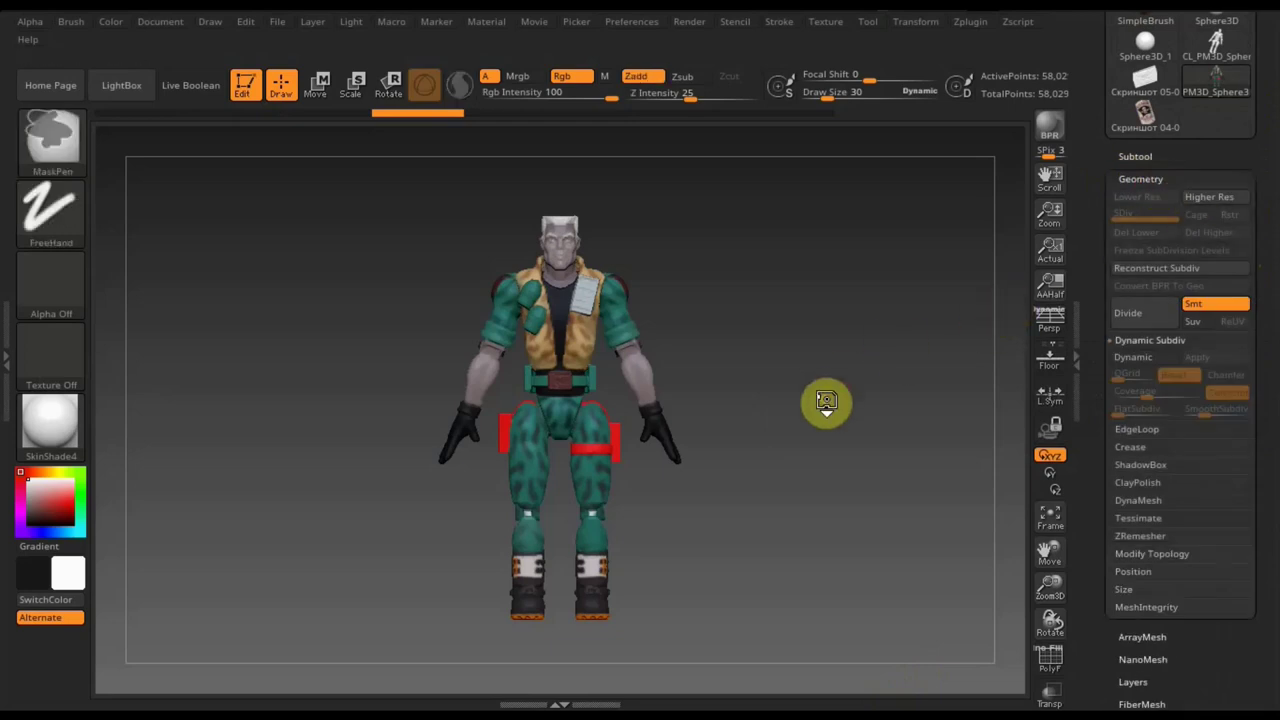
pyautogui.hotkey('ctrl', 'd')
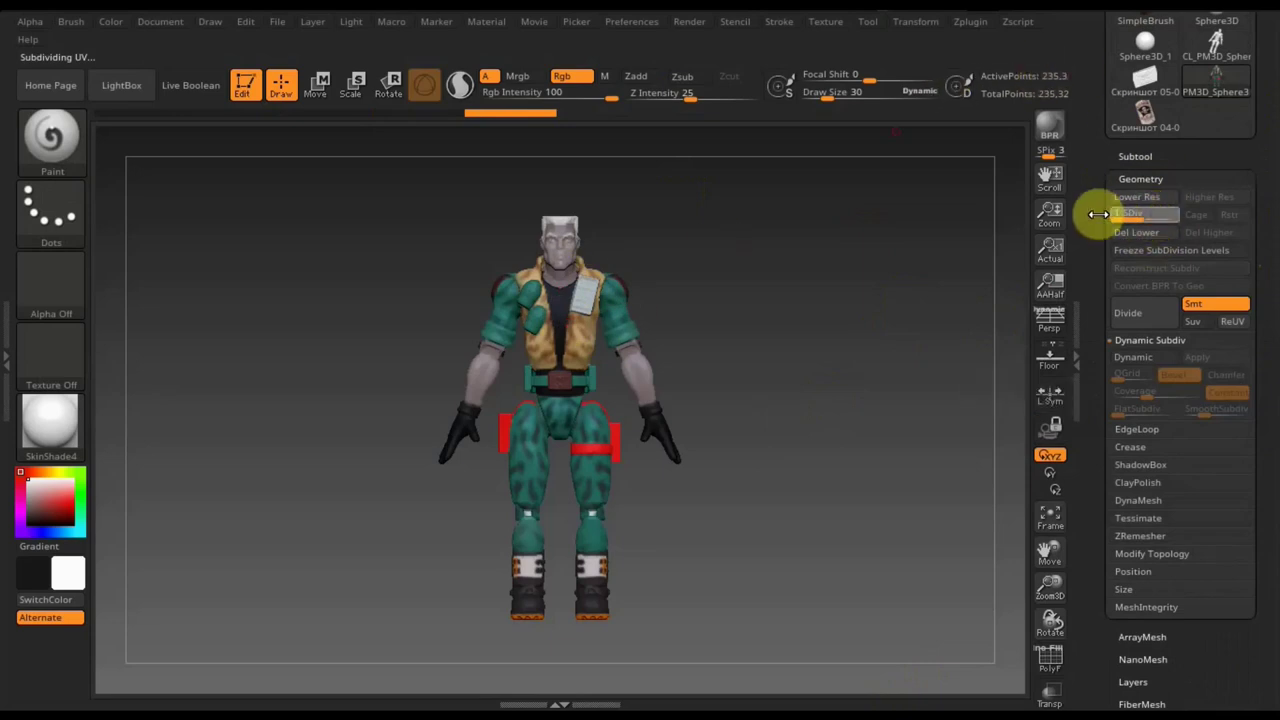
pyautogui.moveTo(1158, 215); pyautogui.dragTo(1100, 214)
pyautogui.moveTo(1270, 376); pyautogui.dragTo(1260, 251)
pyautogui.moveTo(1214, 480); pyautogui.dragTo(1214, 349)
# Create a tangent normal map with FlipG and SNormals toggled, then Clone NM
pyautogui.click(1147, 407)
pyautogui.moveTo(1157, 409)
pyautogui.mouseDown()
pyautogui.moveTo(1186, 349)
pyautogui.moveTo(1205, 440)
pyautogui.mouseUp()
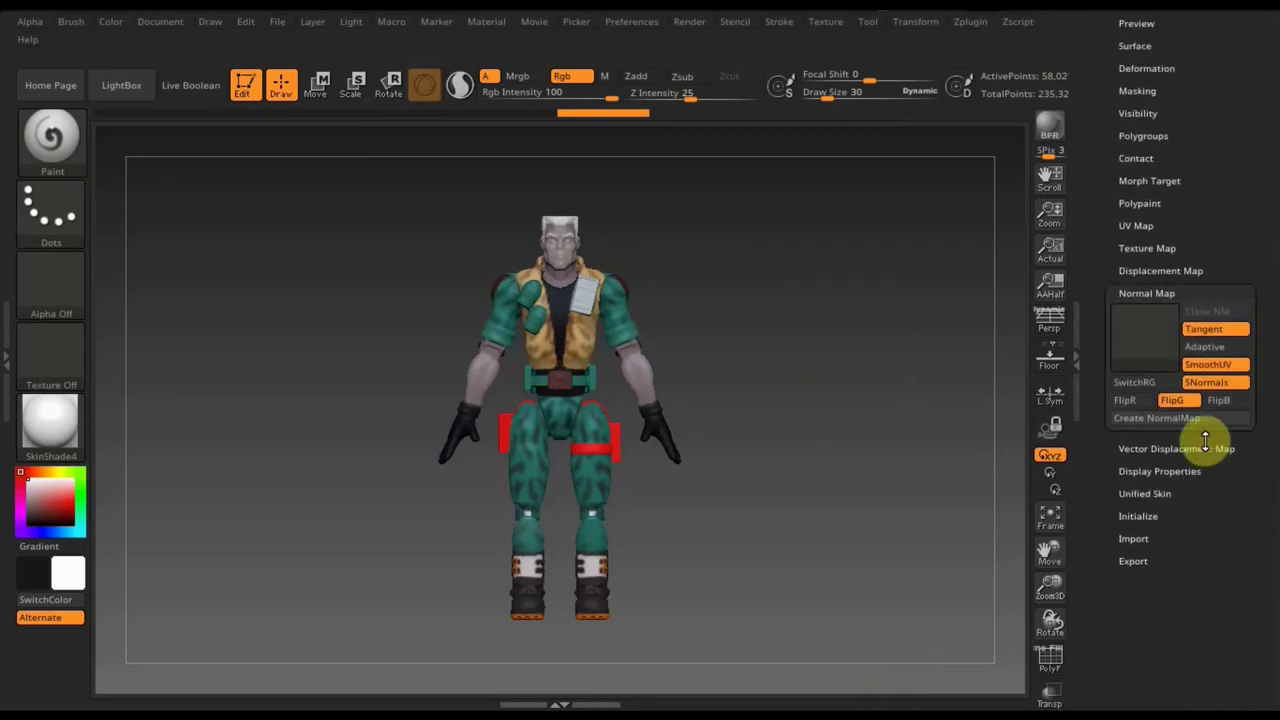
pyautogui.click(1167, 404)
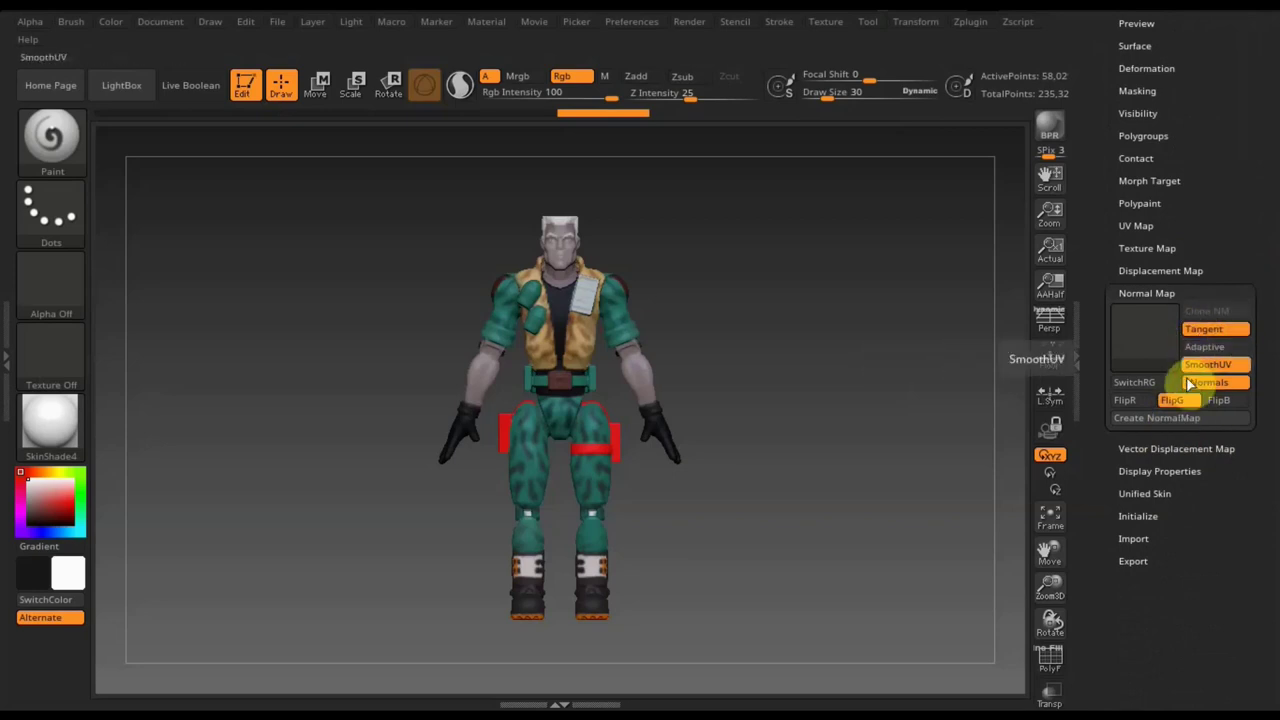
pyautogui.click(1190, 382)
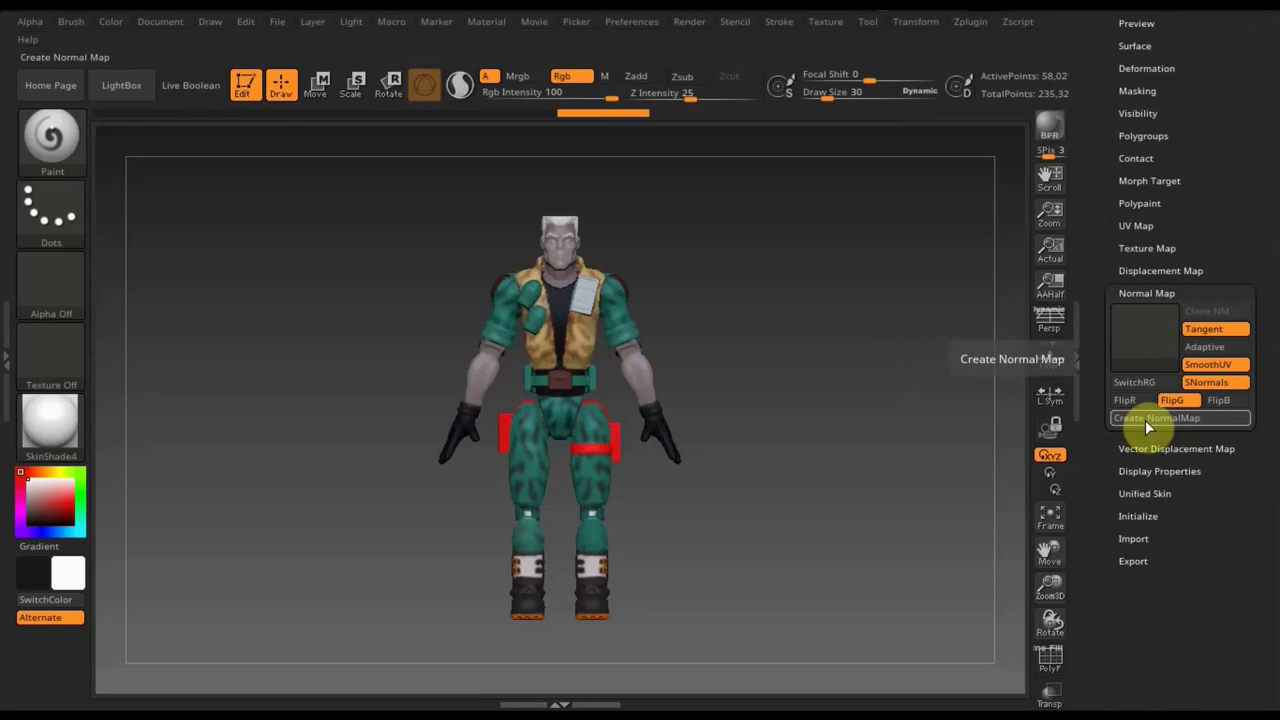
pyautogui.click(1145, 420)
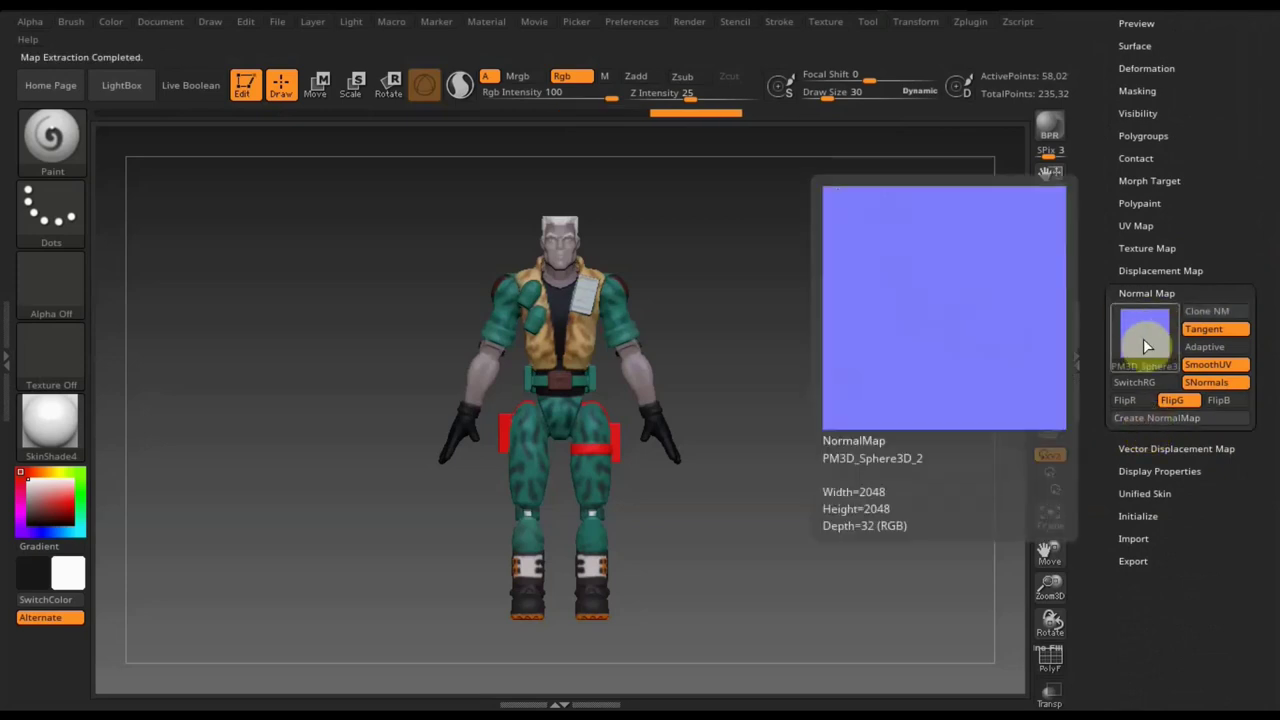
pyautogui.click(1212, 313)
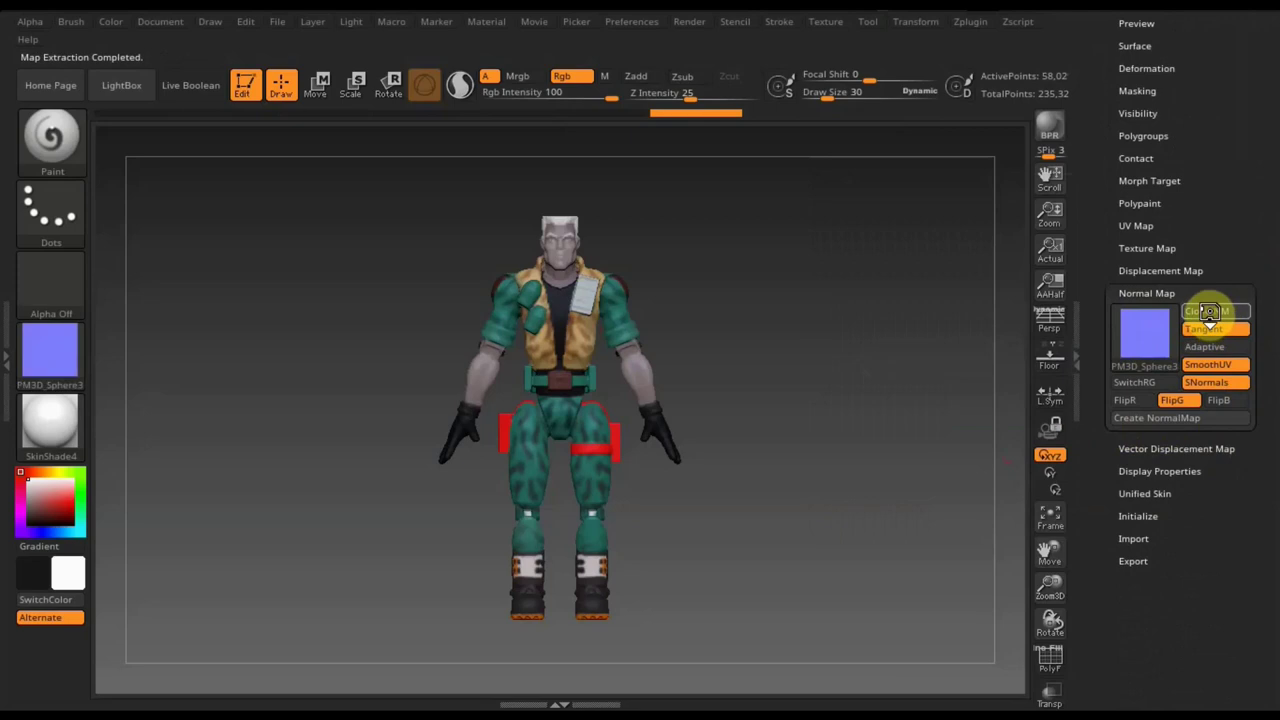
pyautogui.click(50, 358)
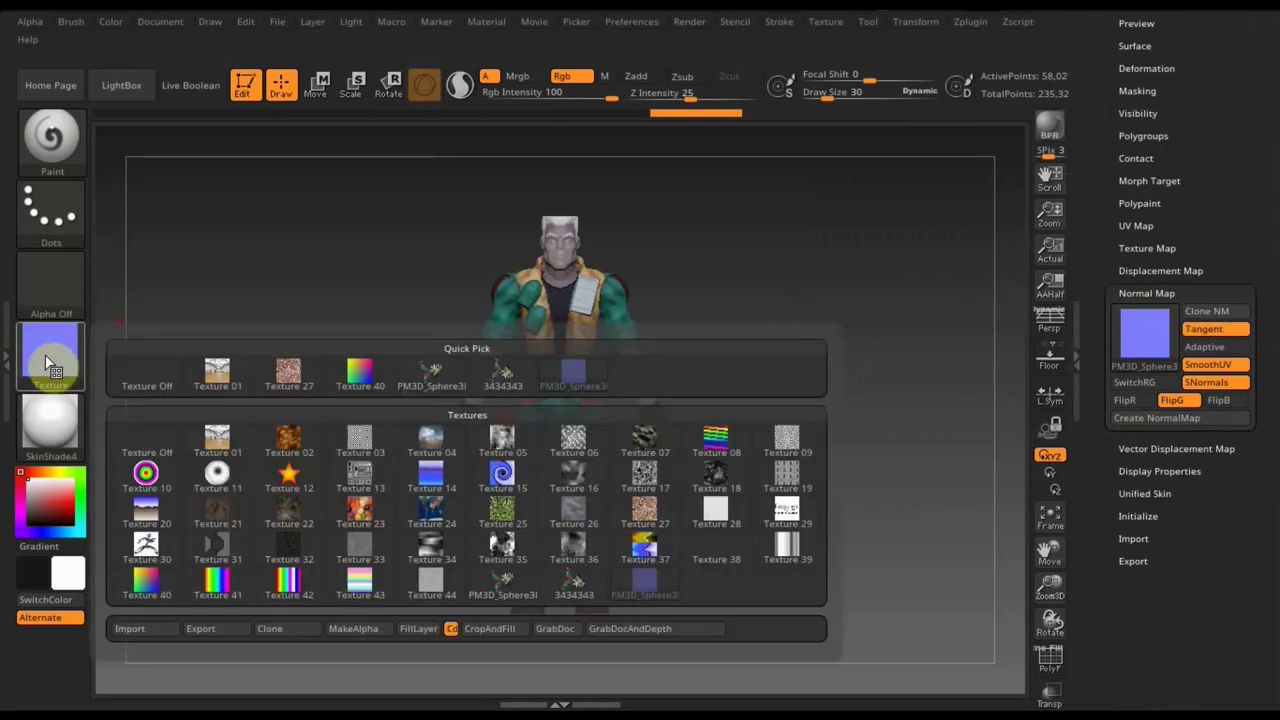
pyautogui.click(215, 636)
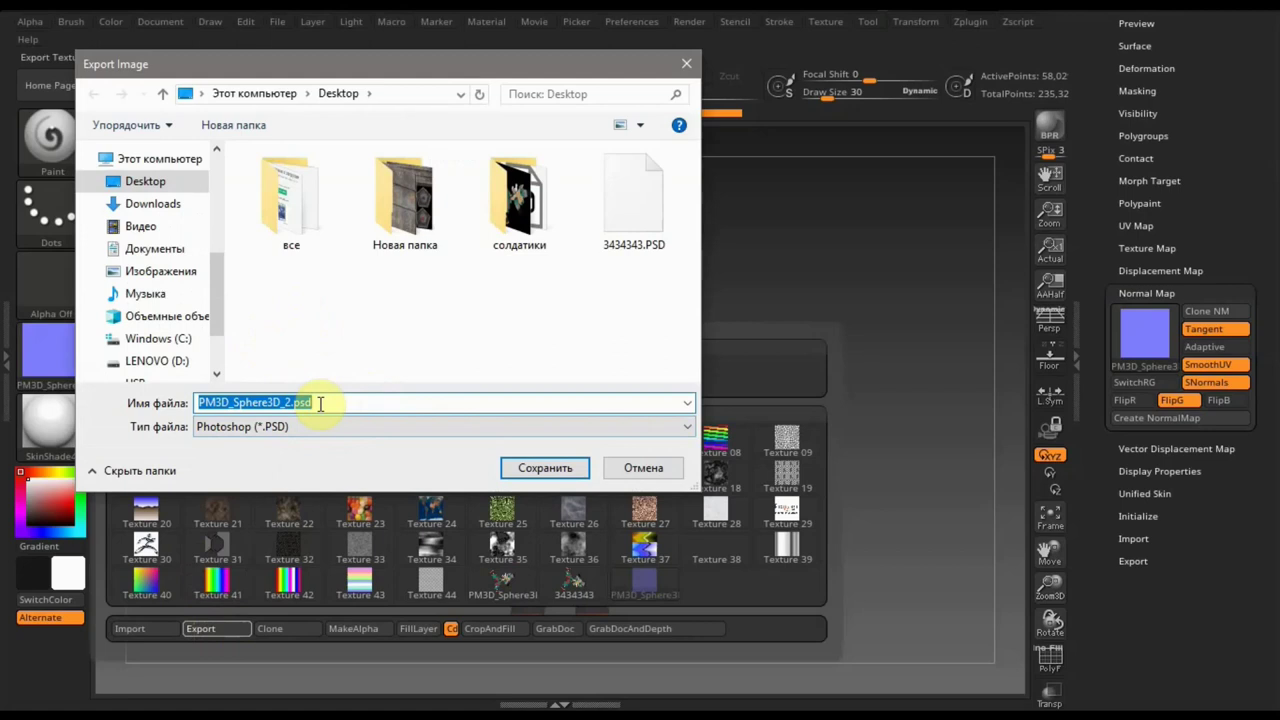
pyautogui.write('3434343565666')
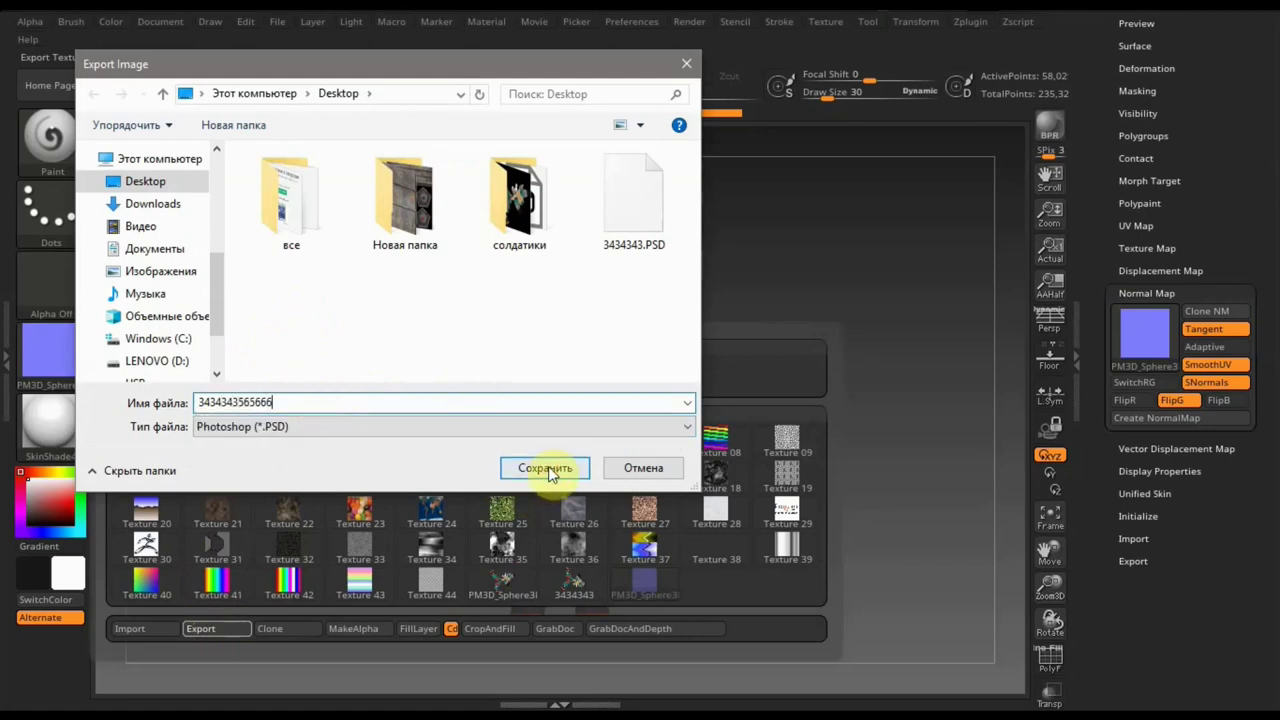
pyautogui.click(546, 469)
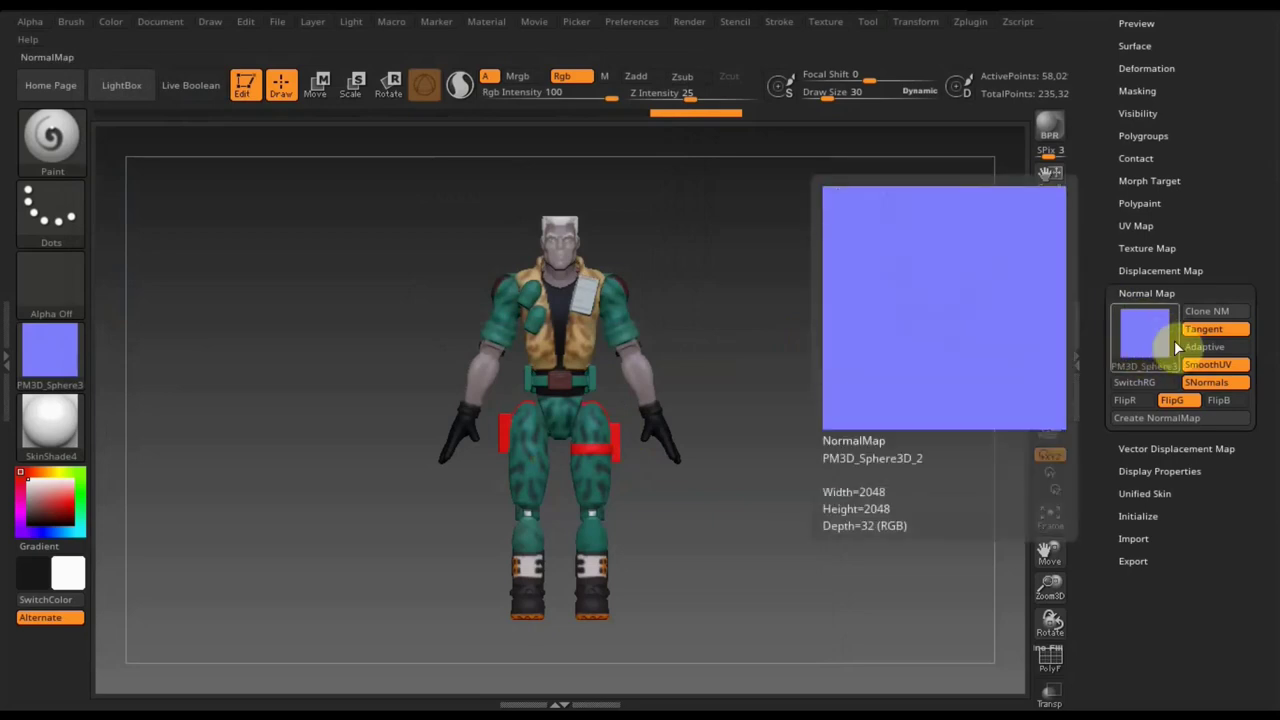
pyautogui.moveTo(1144, 335)
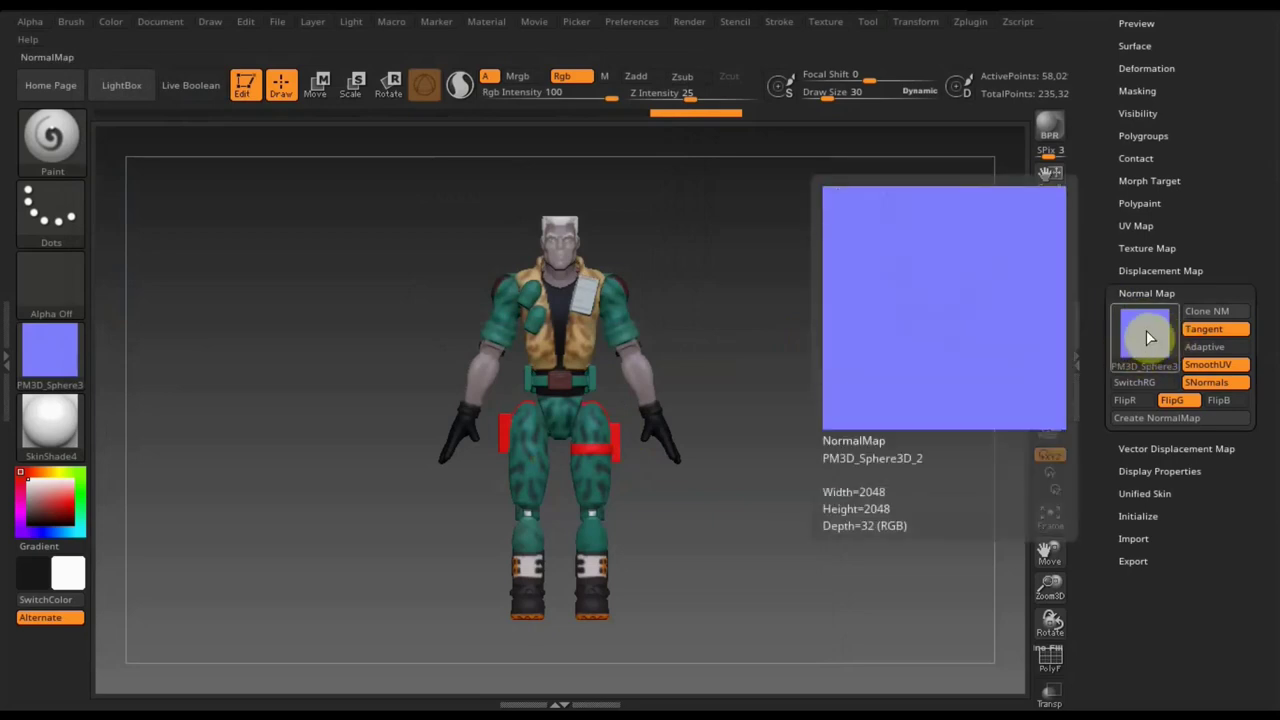
pyautogui.click(1170, 328)
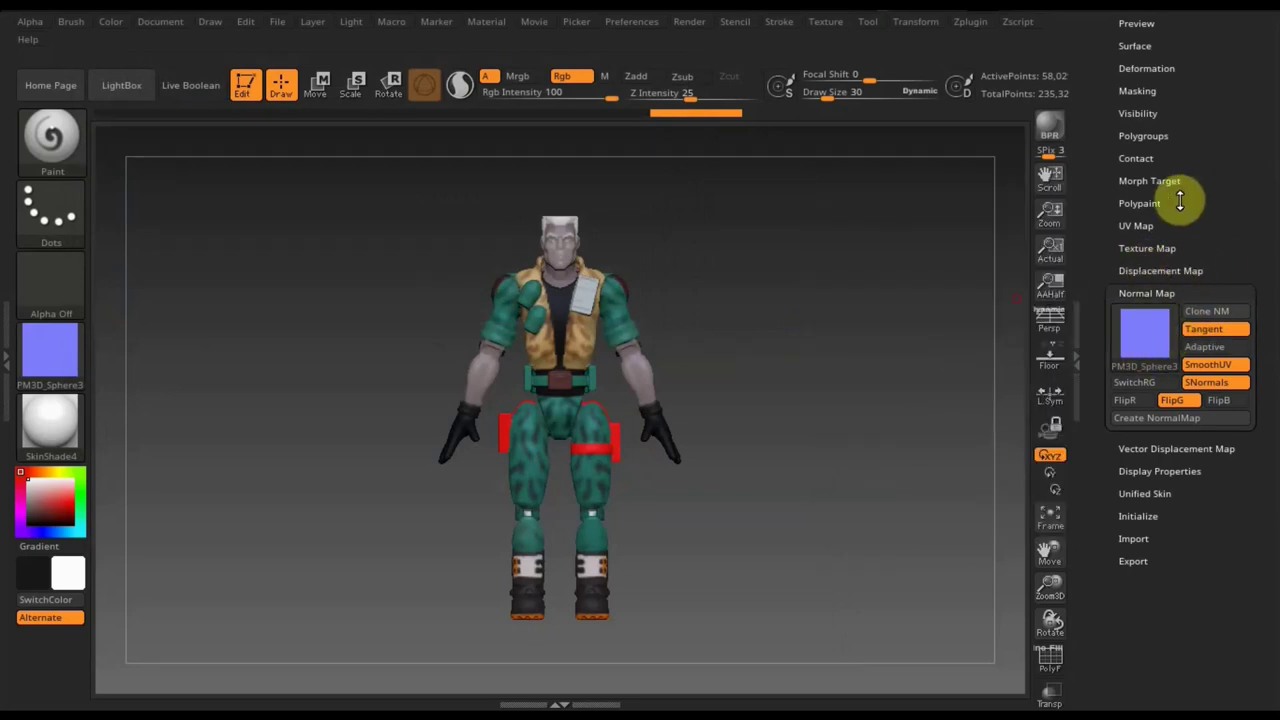
# Export the soldier mesh to the Desktop as an OBJ file
pyautogui.click(1145, 248)
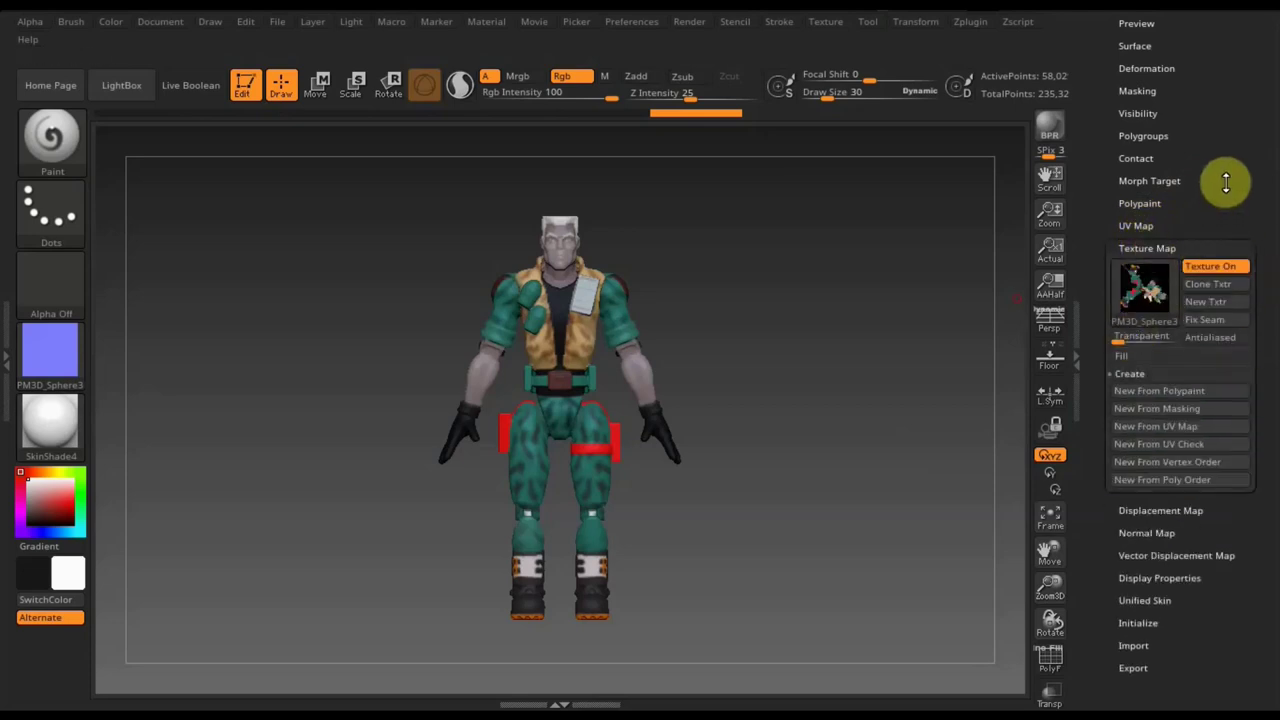
pyautogui.scroll(3, 1230, 250)
pyautogui.scroll(5, 1237, 320)
pyautogui.scroll(3, 1264, 290)
pyautogui.scroll(1, 1260, 363)
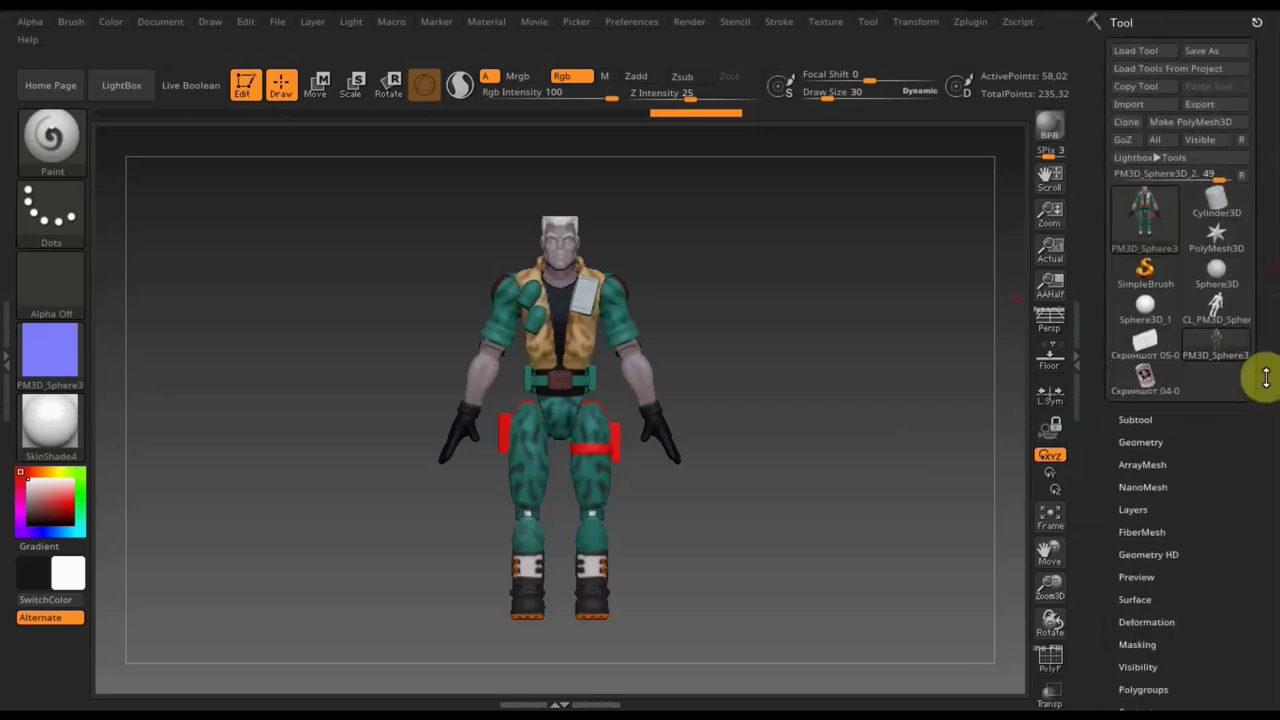
pyautogui.moveTo(1228, 515); pyautogui.dragTo(1226, 486)
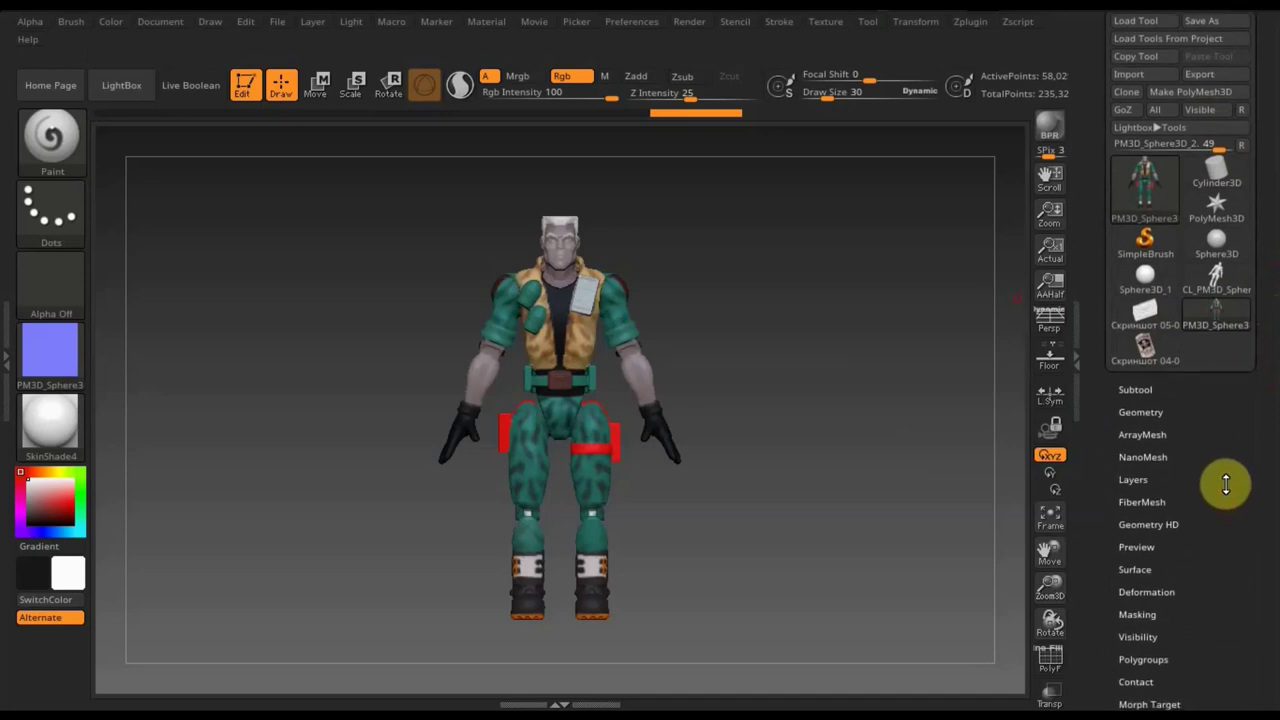
pyautogui.click(1207, 78)
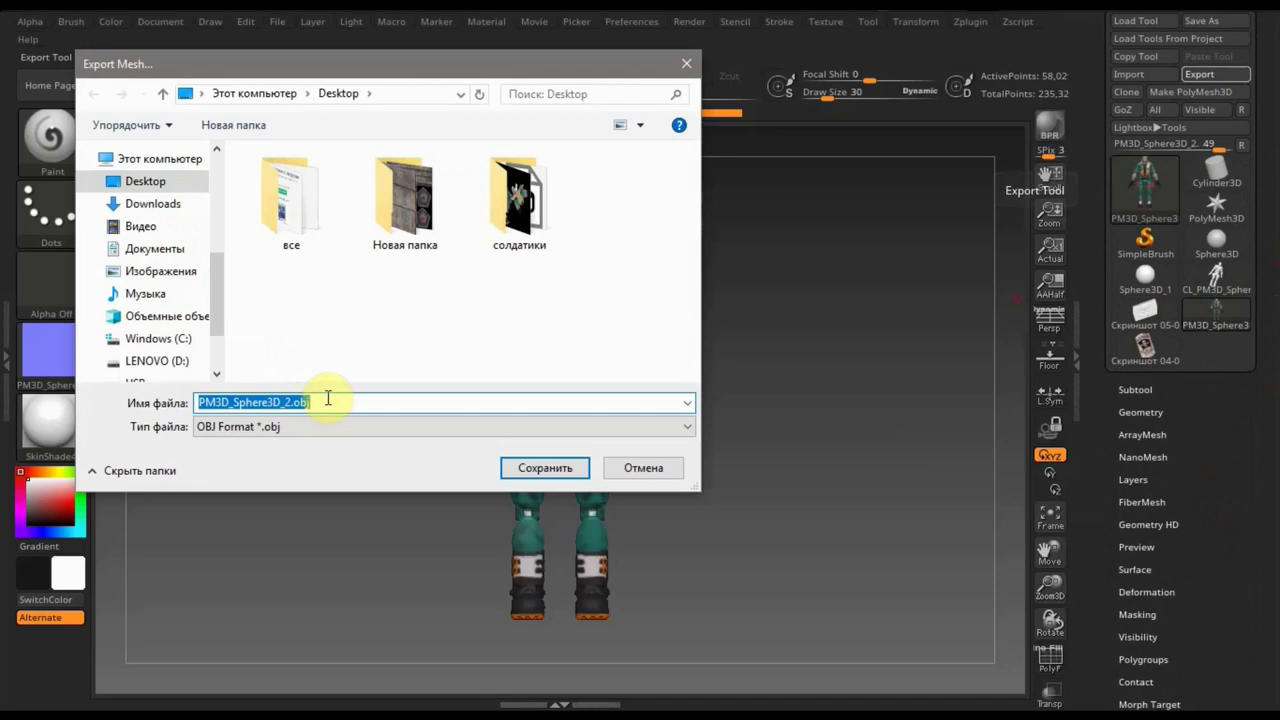
pyautogui.write('yyyyuuuuuuuuuuu')
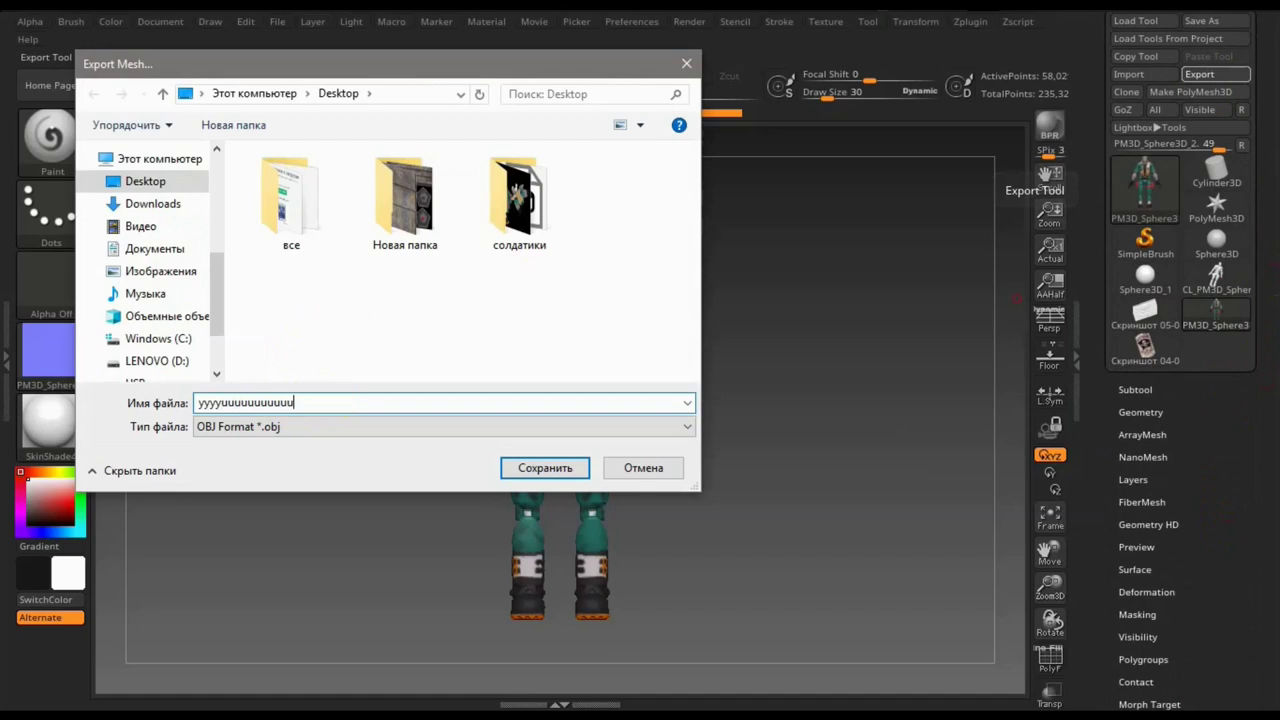
pyautogui.click(546, 468)
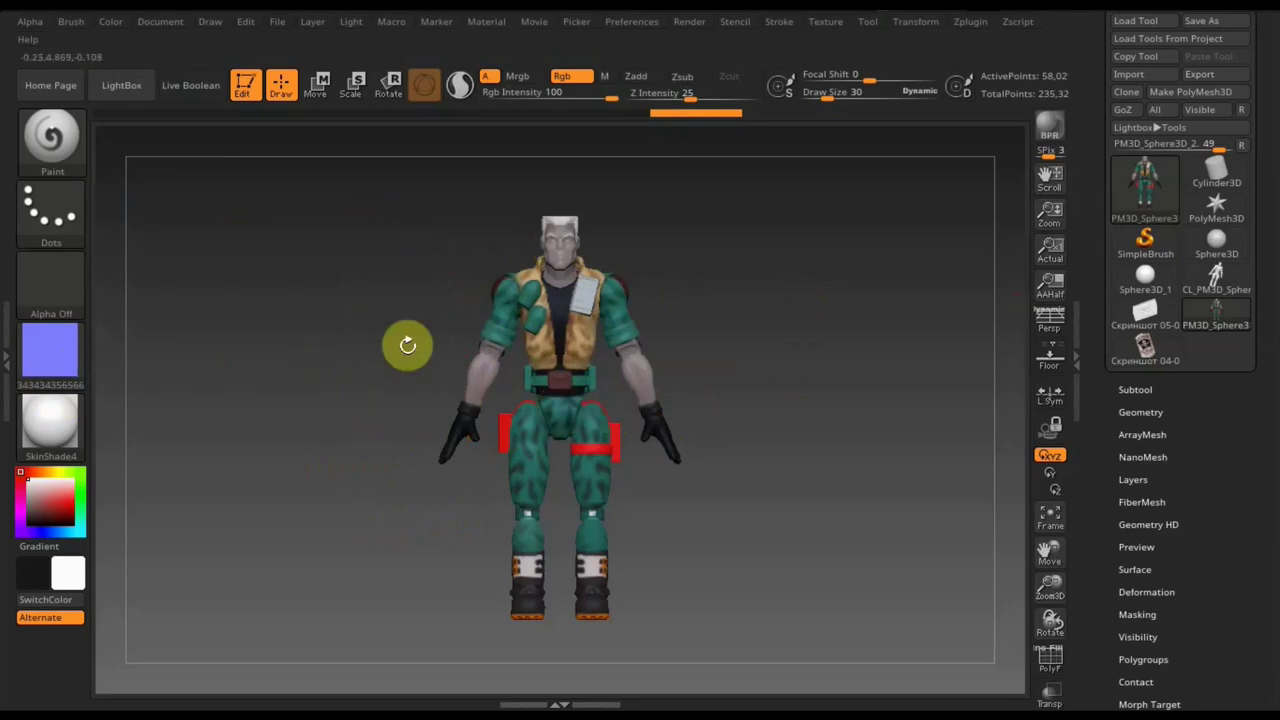
# Undo the stray red paint mark on the chest card
pyautogui.click(588, 307)
pyautogui.hotkey('ctrl', 'z')
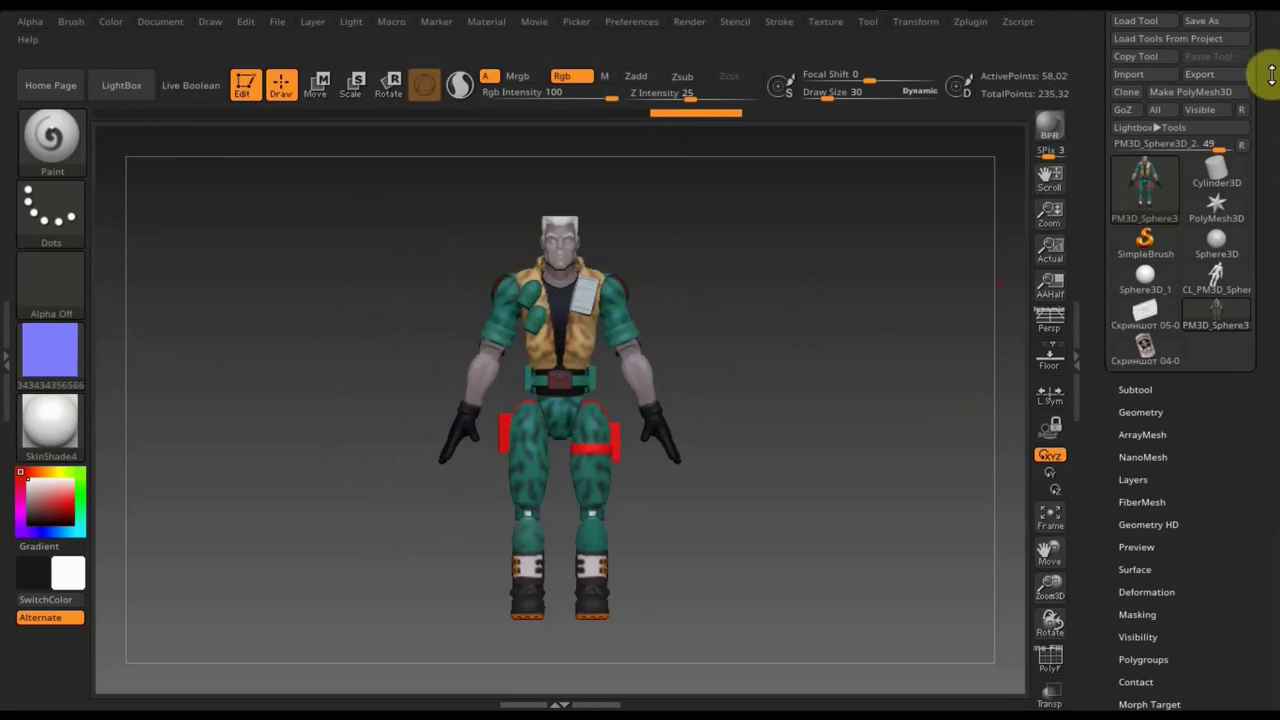
pyautogui.moveTo(1271, 130); pyautogui.dragTo(1276, 192)
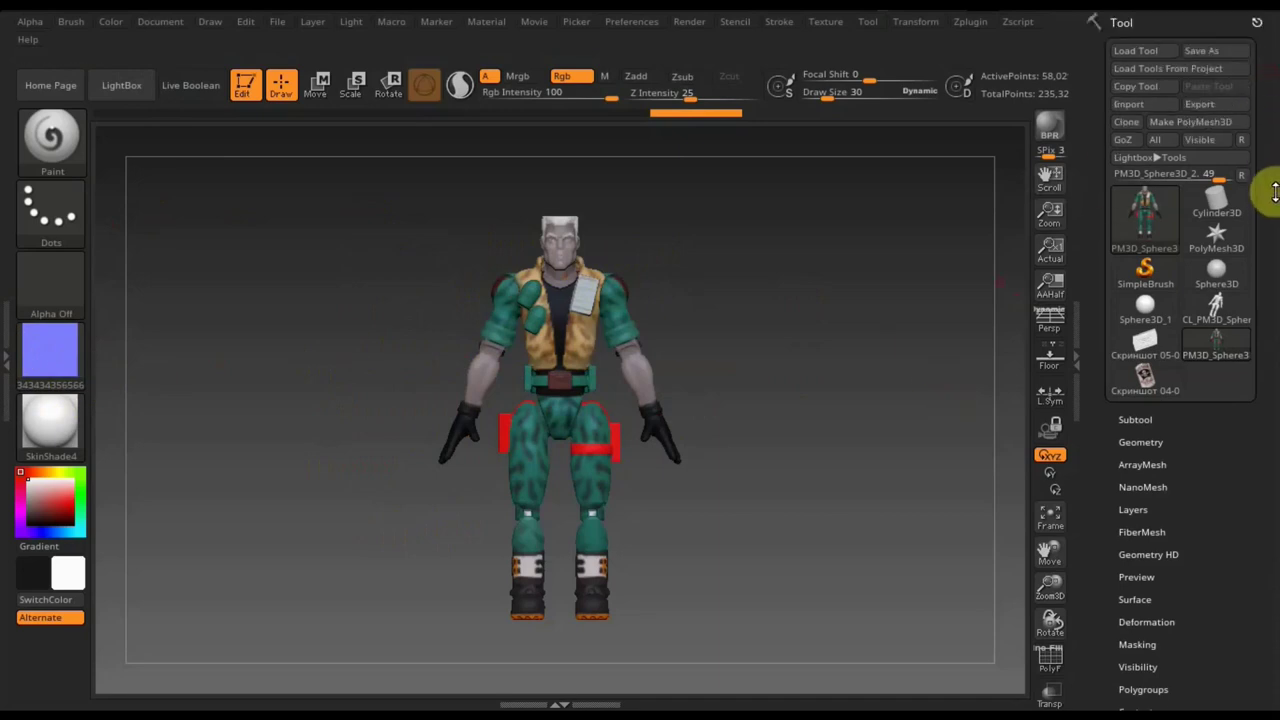
# Export the soldier via FBX ExportImport as 9898989898989.fbx on the Desktop
pyautogui.click(965, 22)
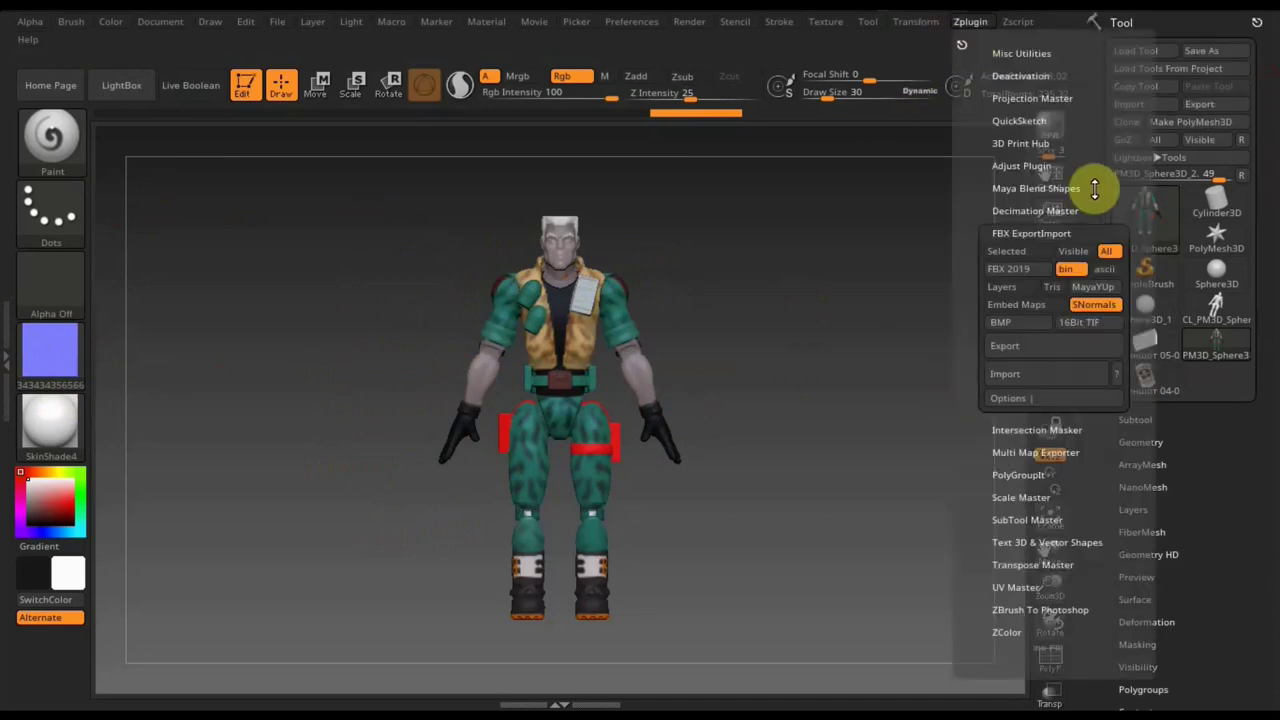
pyautogui.scroll(-2, 1096, 150)
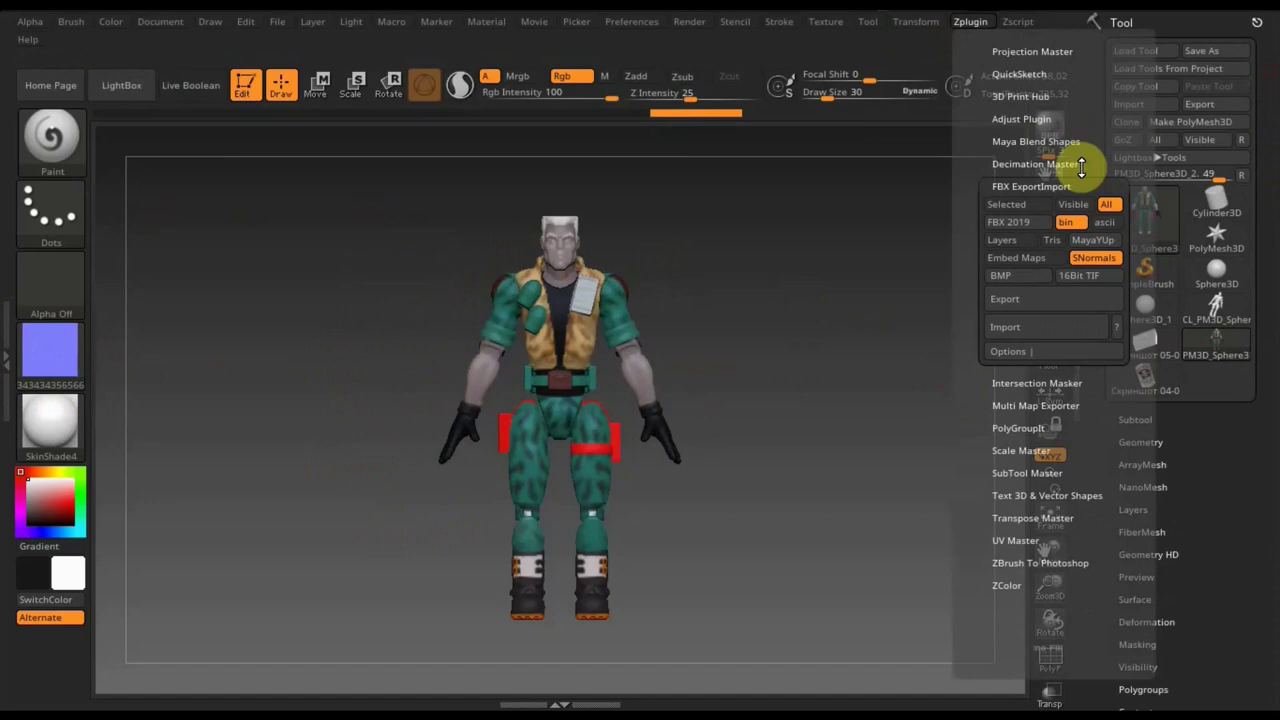
pyautogui.click(1021, 298)
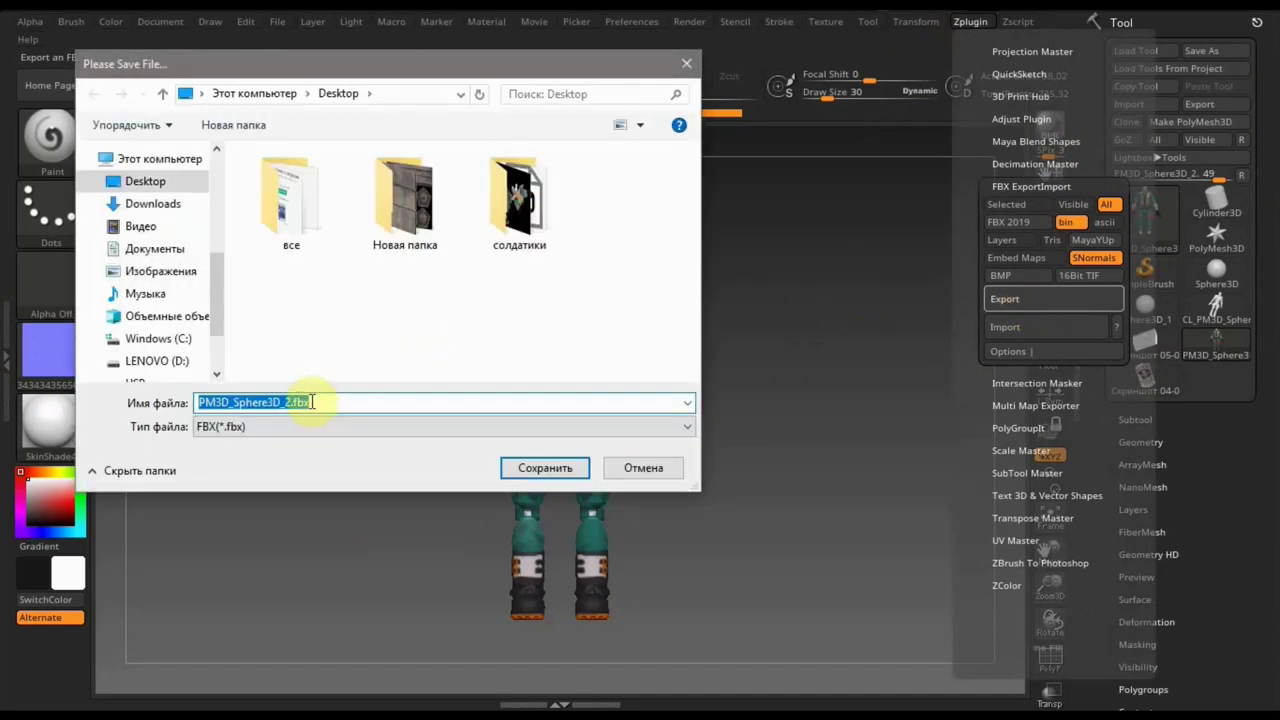
pyautogui.write('9898989898989')
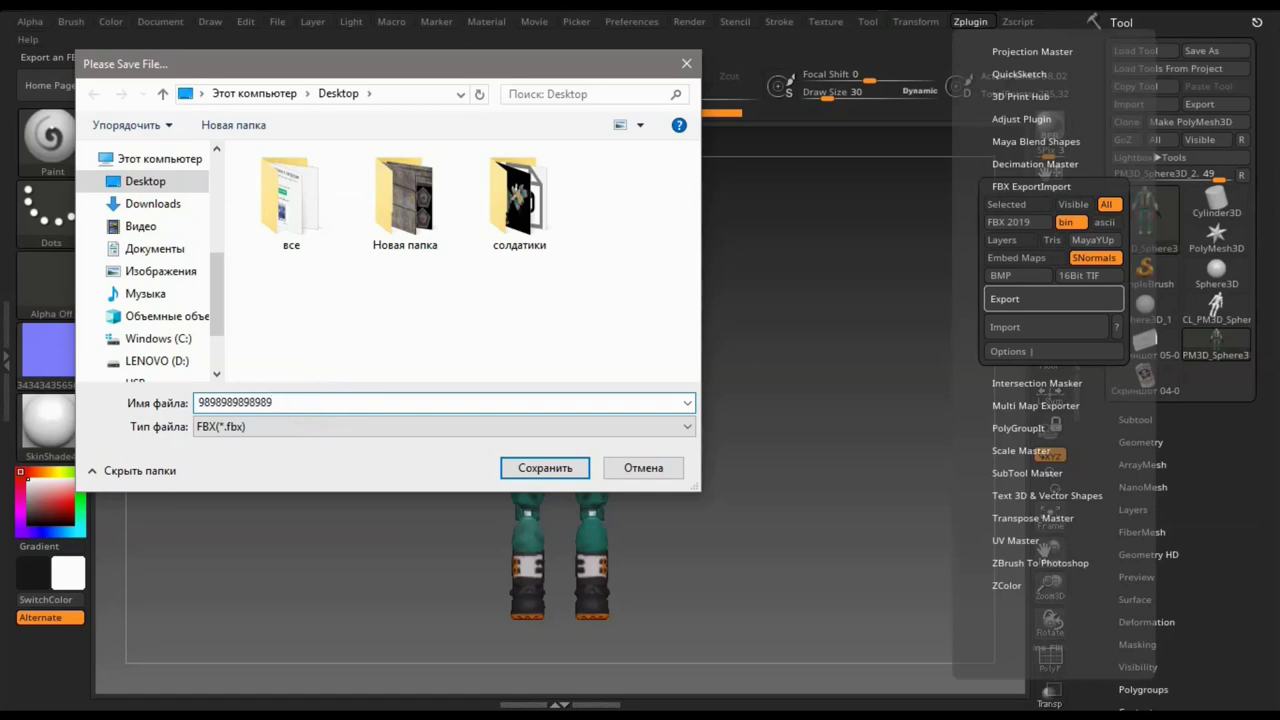
pyautogui.click(537, 470)
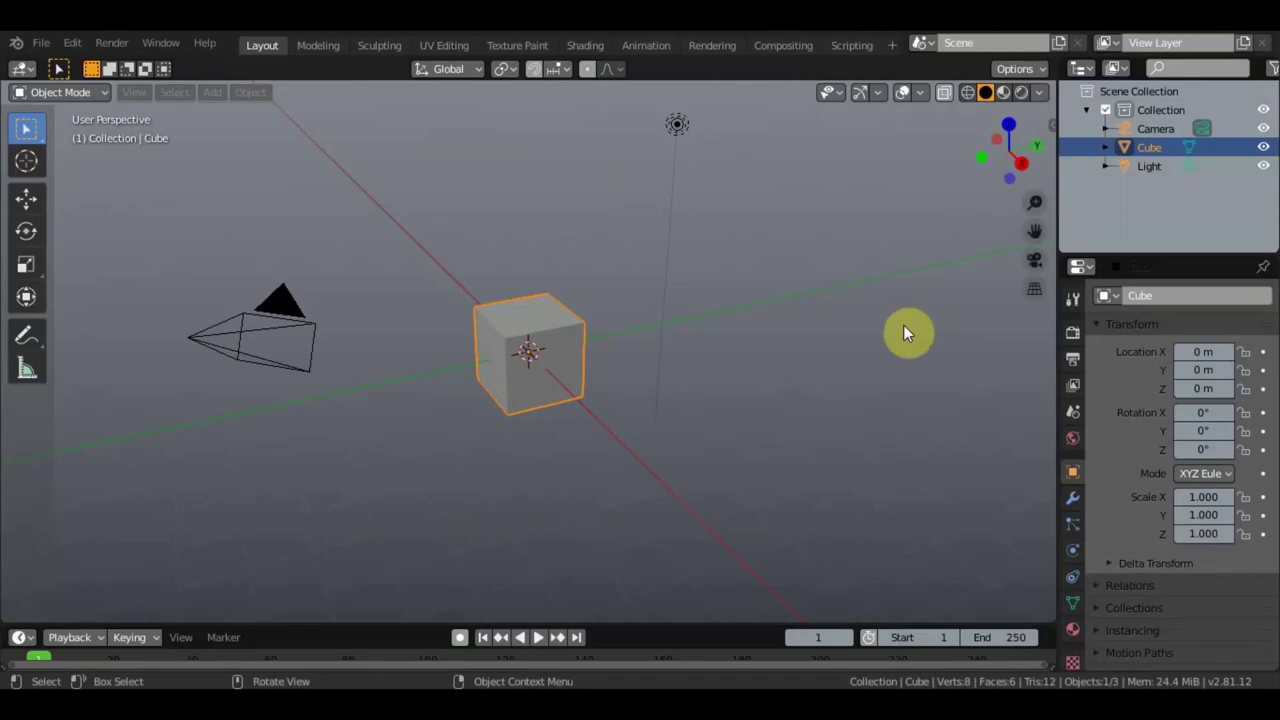
# Replace the default cube with the imported 9898989898989.fbx soldier mesh (58,029 vertices)
pyautogui.press('Delete')
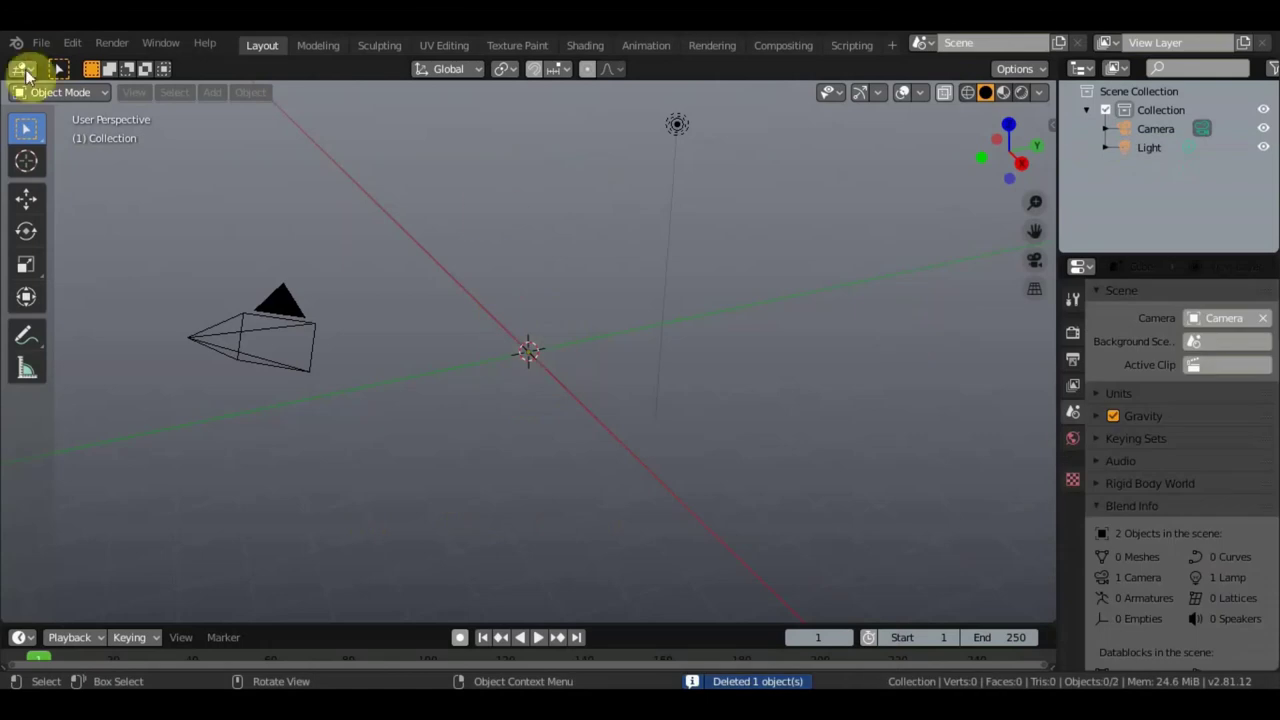
pyautogui.click(46, 42)
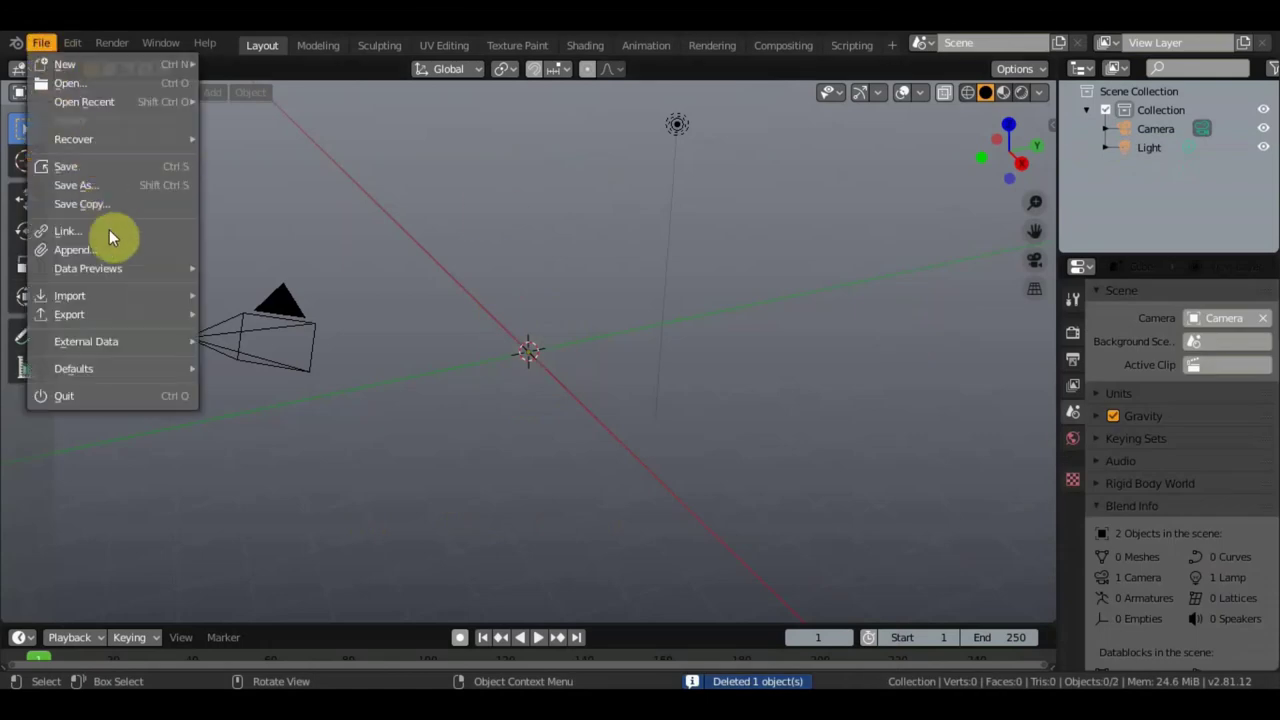
pyautogui.moveTo(70, 296)
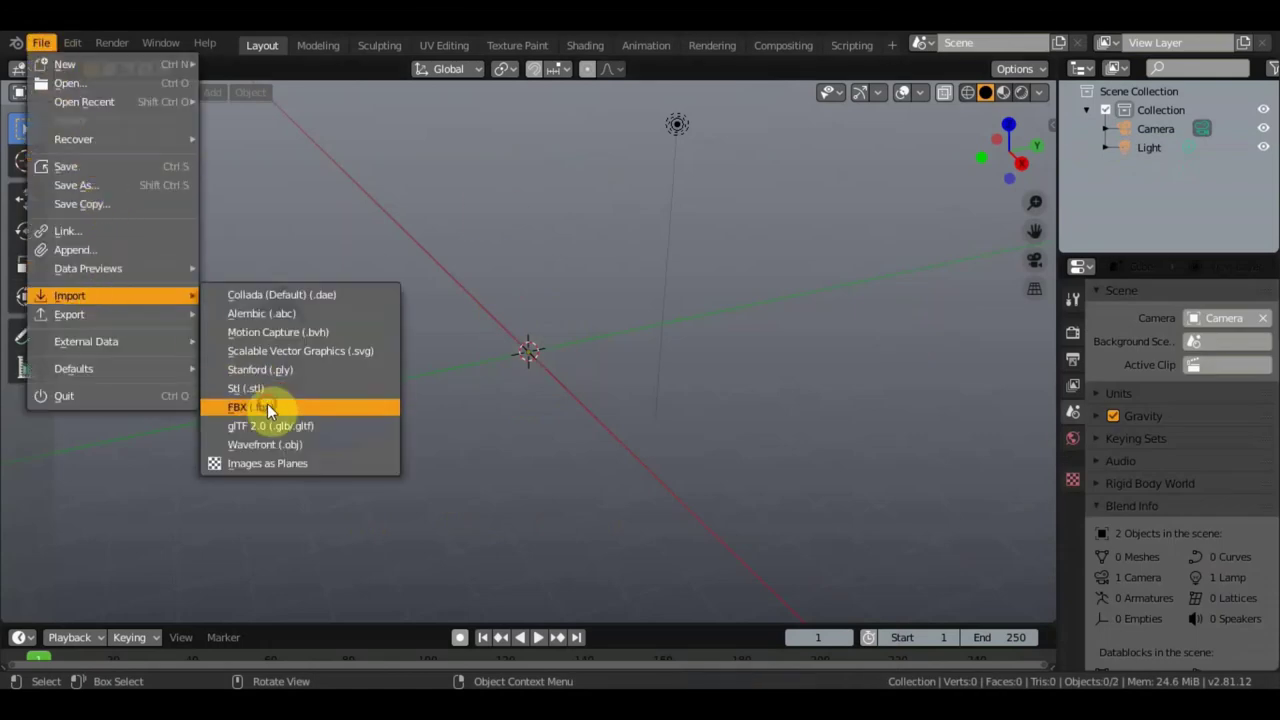
pyautogui.click(267, 407)
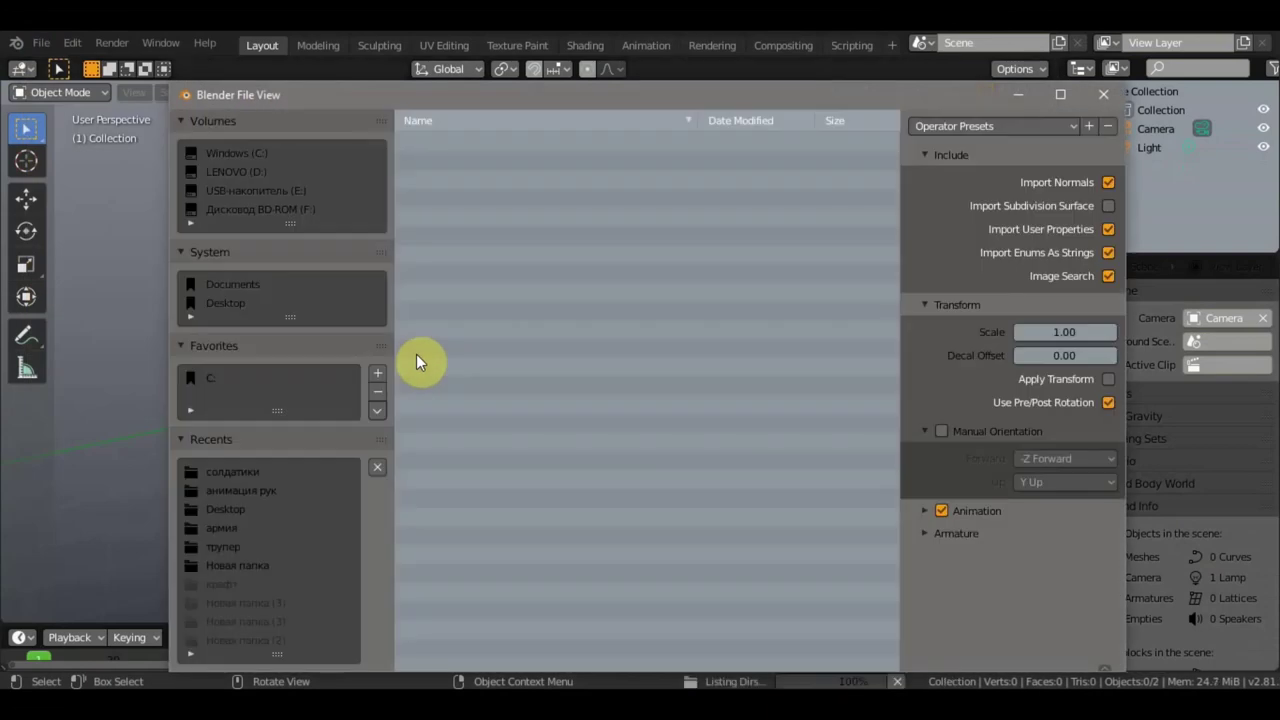
pyautogui.click(235, 344)
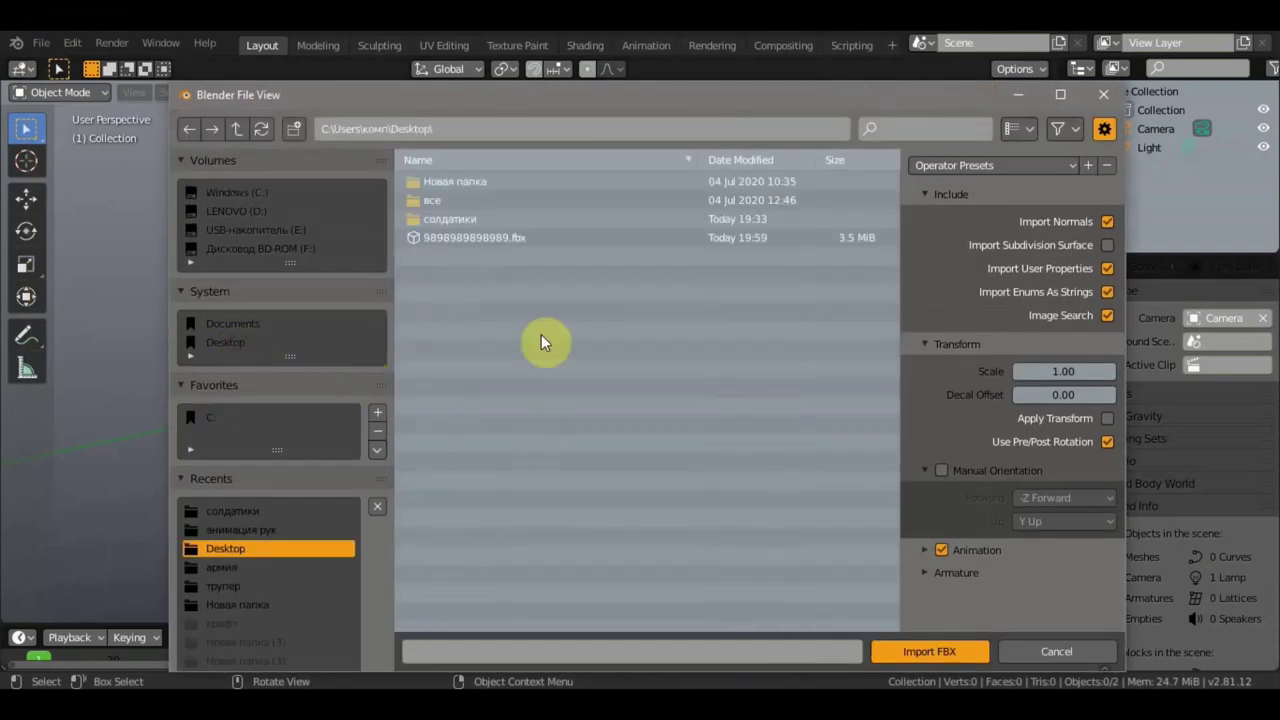
pyautogui.click(479, 239)
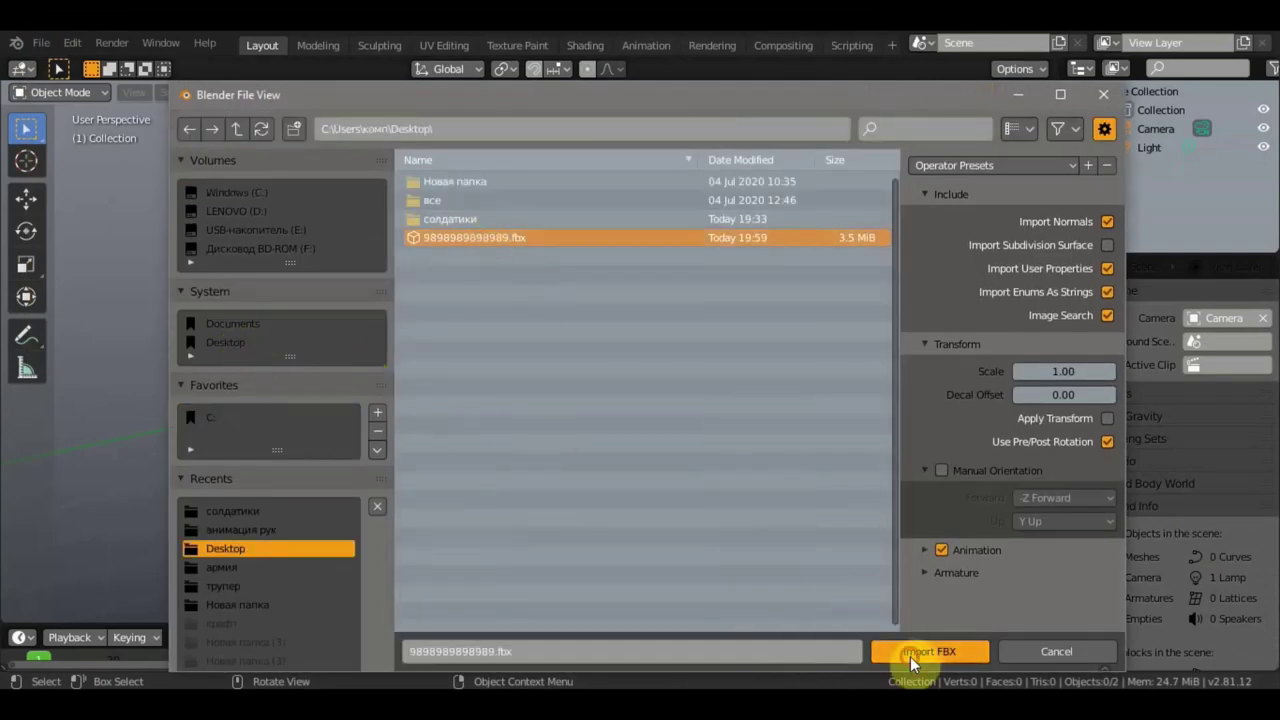
pyautogui.click(910, 655)
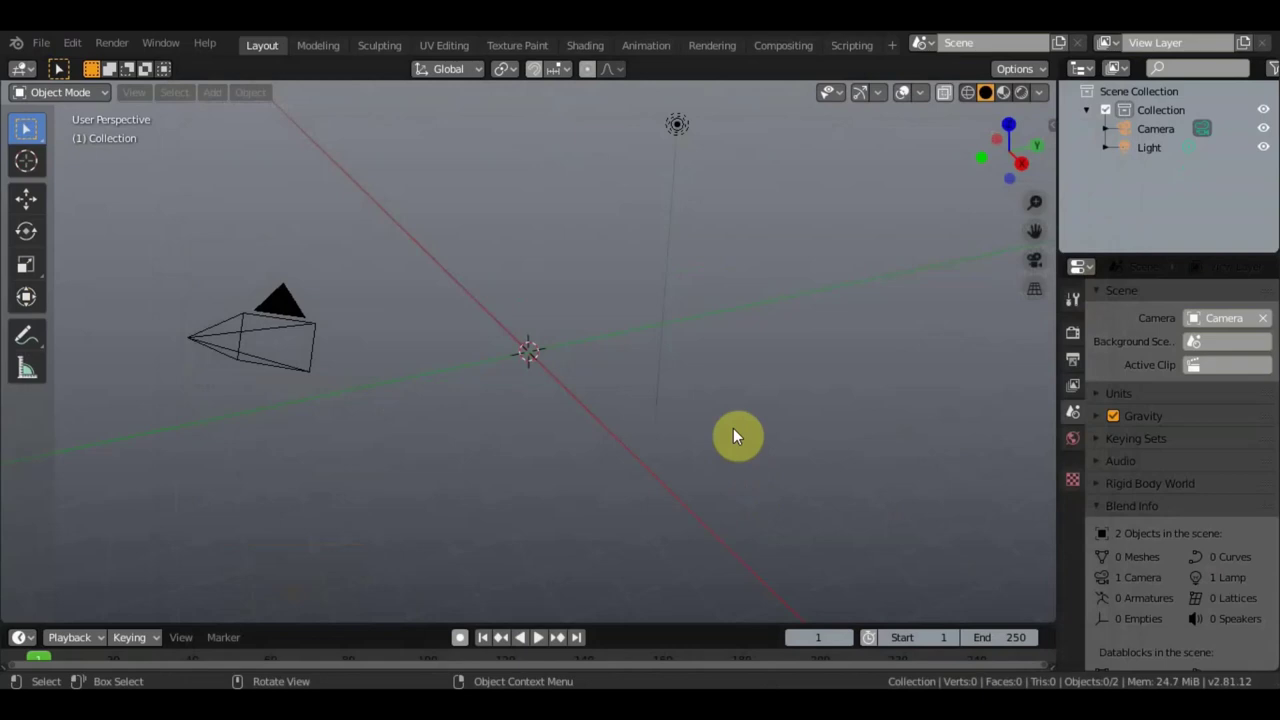
pyautogui.moveTo(733, 428)
pyautogui.mouseDown(button='middle')
pyautogui.moveTo(673, 369)
pyautogui.moveTo(742, 331)
pyautogui.mouseUp(button='middle')
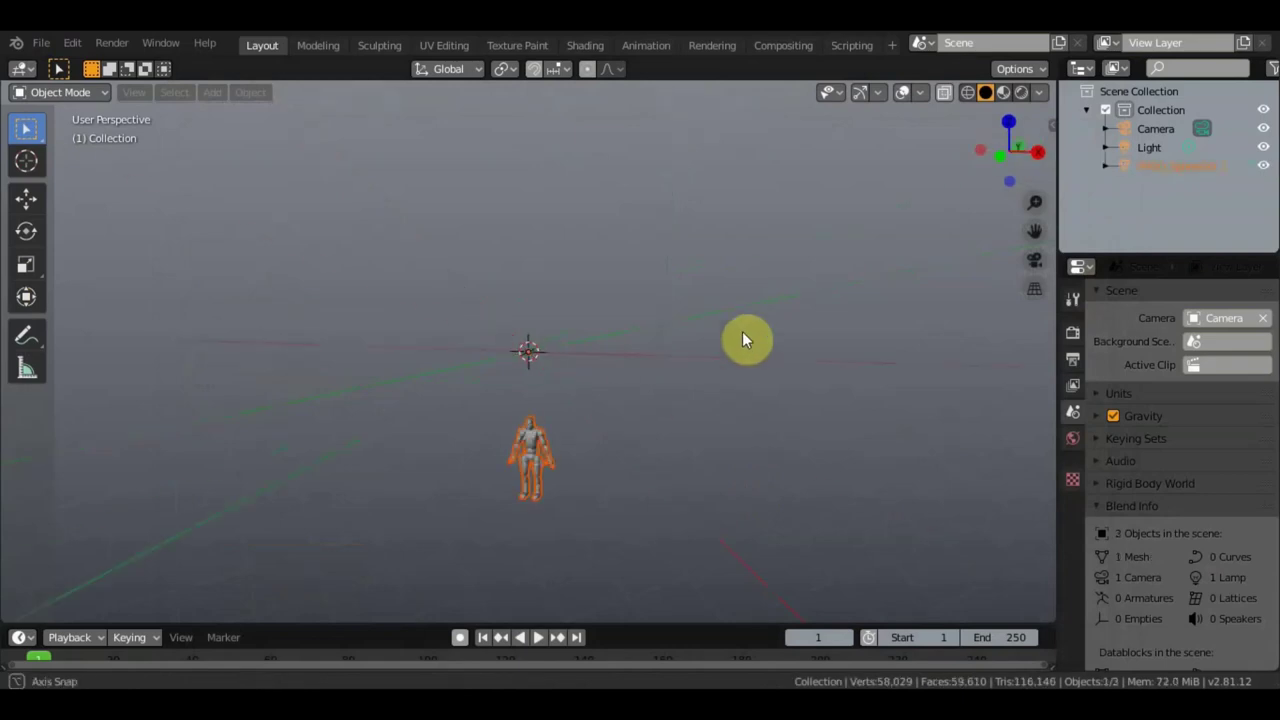
# In front view, raise the soldier figure until its feet rest on the ground
pyautogui.moveTo(713, 415); pyautogui.dragTo(734, 339, button='middle')
pyautogui.press('KP_1')
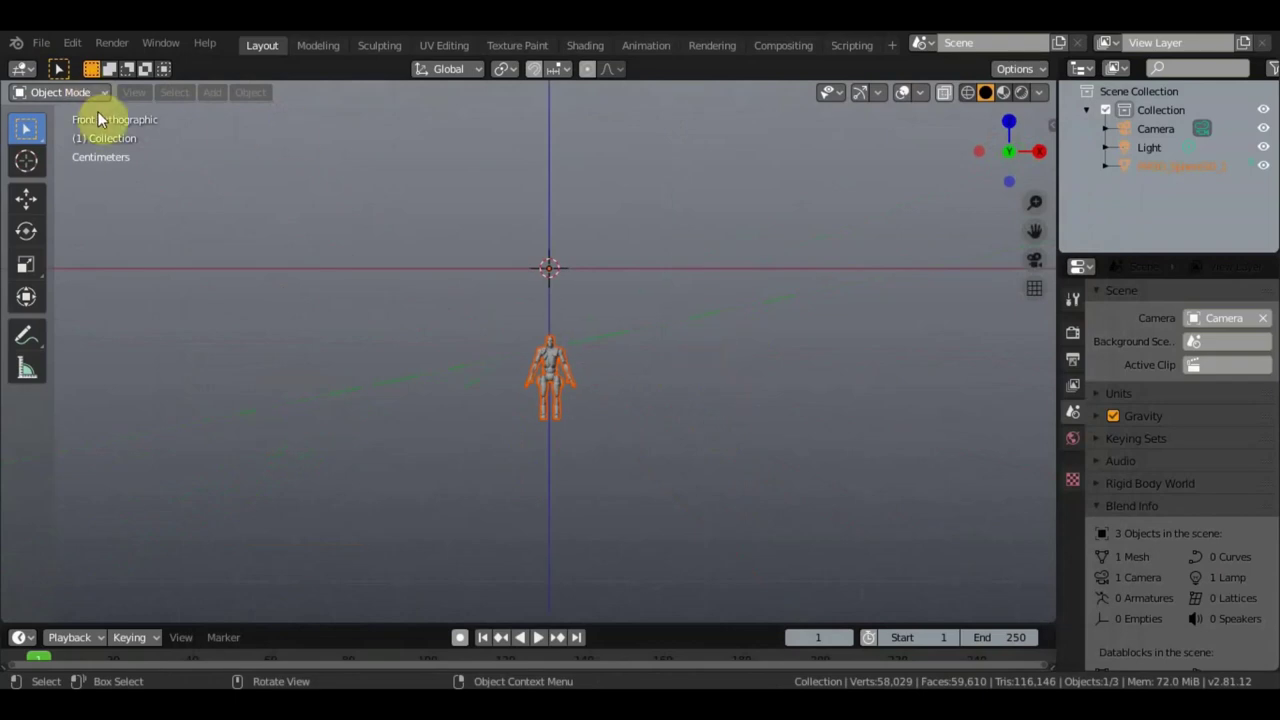
pyautogui.click(26, 297)
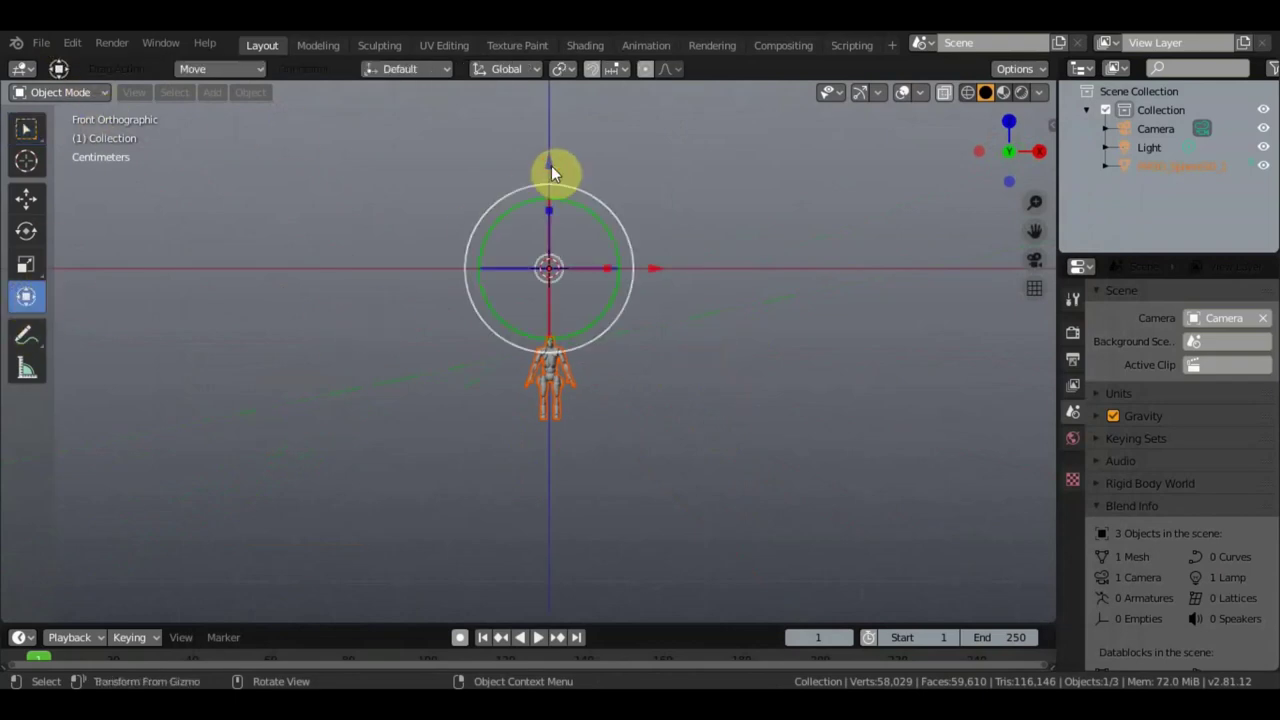
pyautogui.moveTo(549, 142); pyautogui.dragTo(557, 548)
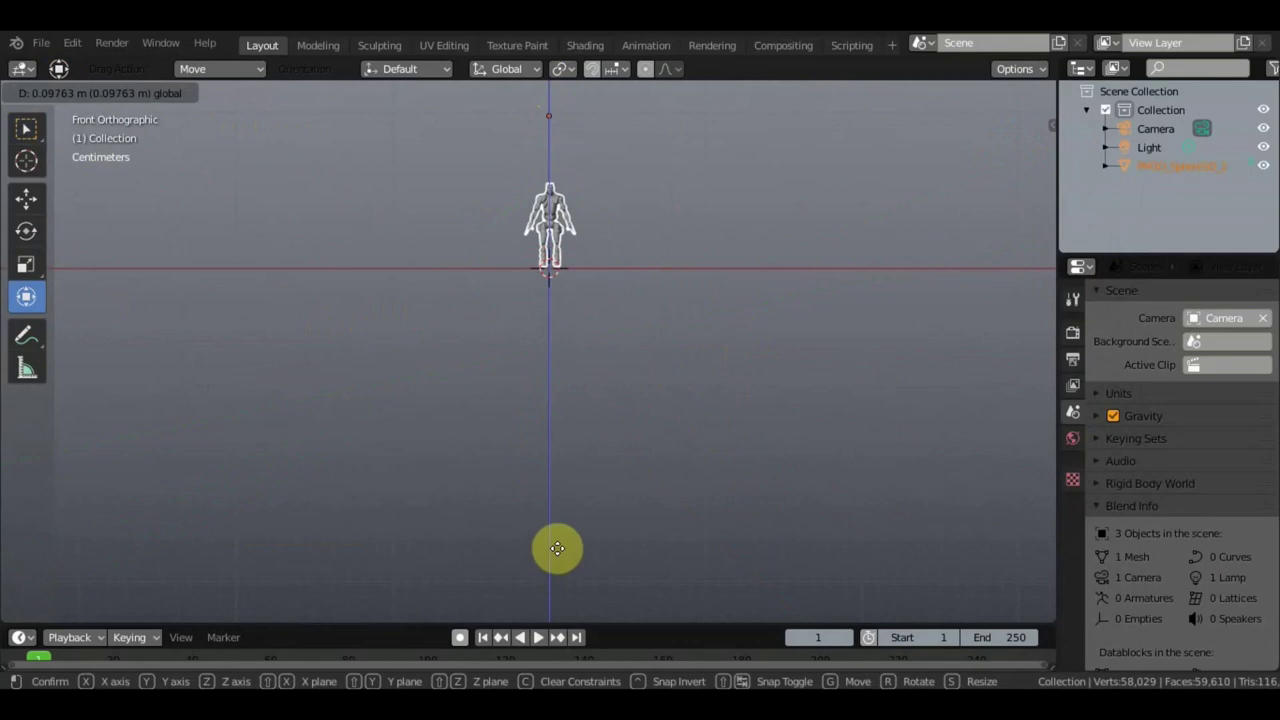
pyautogui.moveTo(557, 548); pyautogui.dragTo(376, 543)
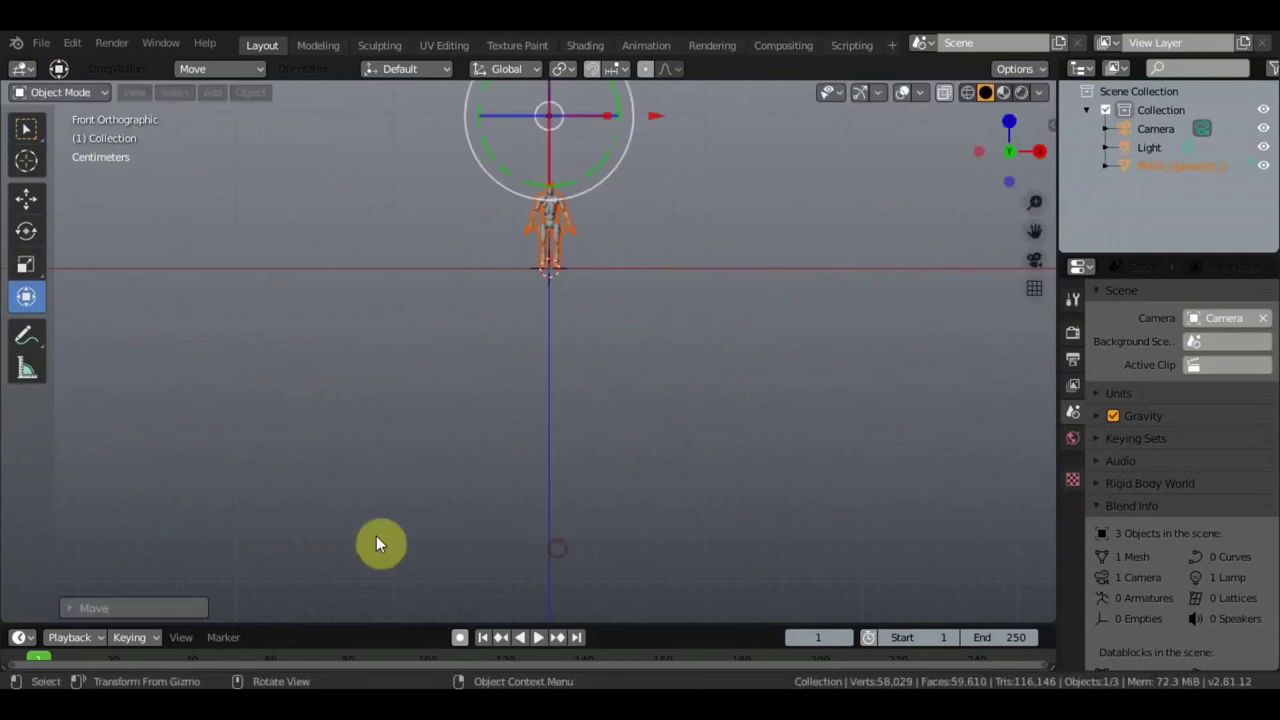
pyautogui.click(26, 128)
# Set the figure's origin to the 3D cursor at its feet, scale it up, and view it textured
pyautogui.click(250, 92)
pyautogui.moveTo(279, 132)
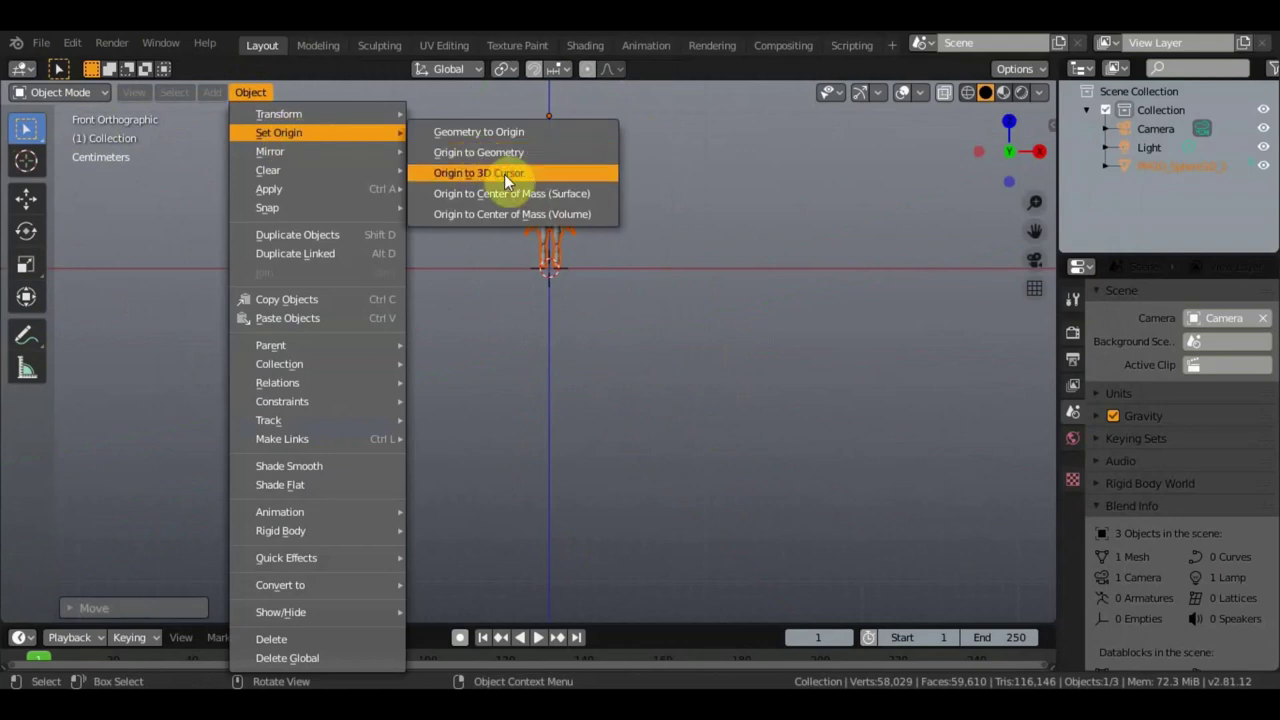
pyautogui.click(504, 174)
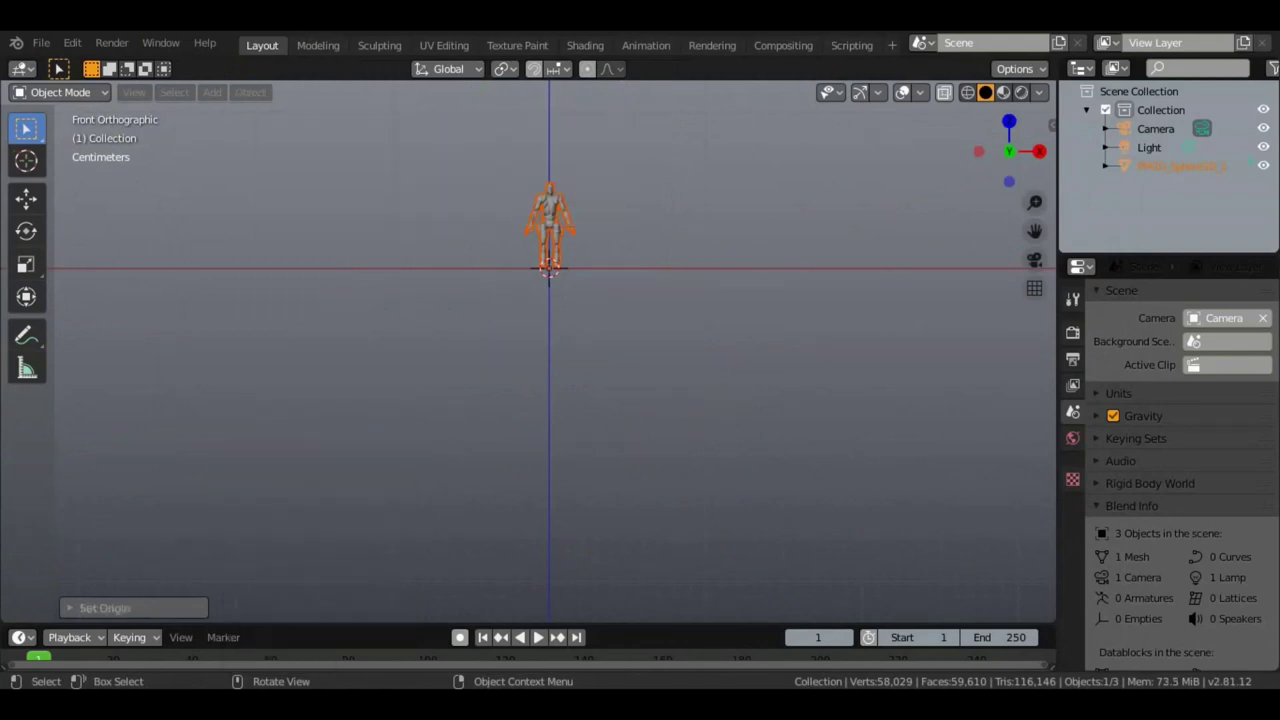
pyautogui.press('s')
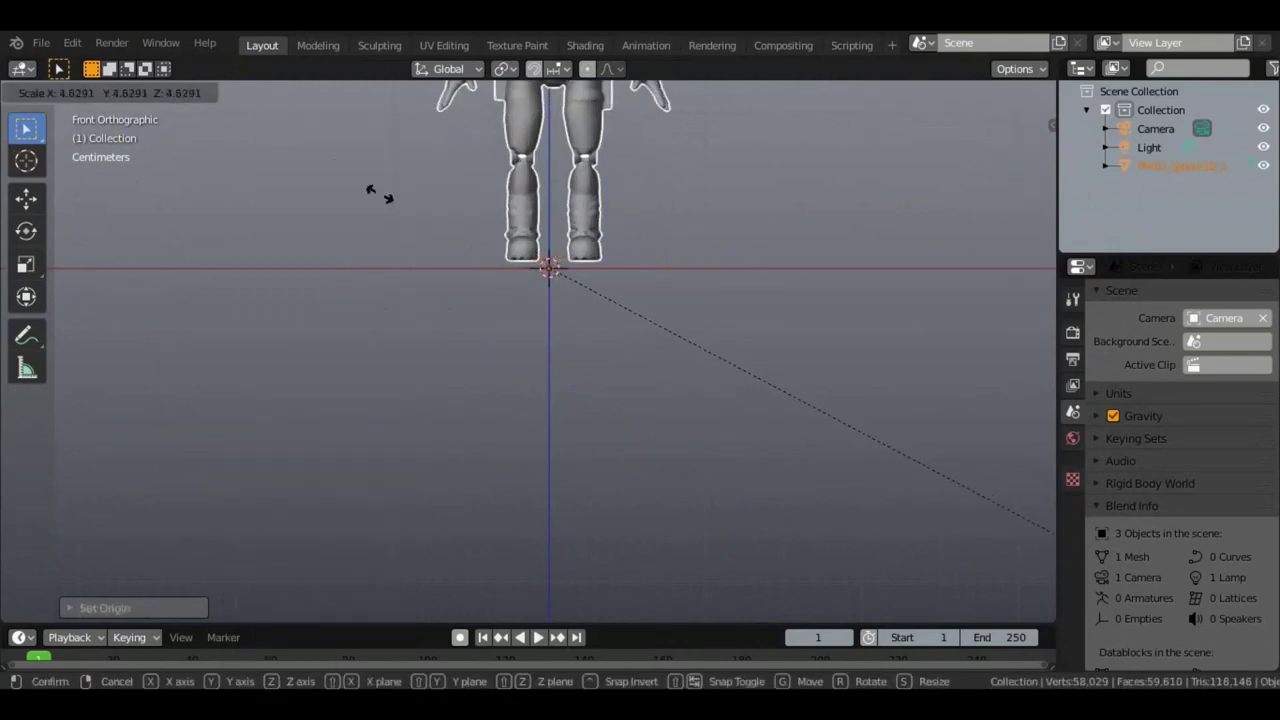
pyautogui.click(426, 208)
pyautogui.press('KP_Decimal')
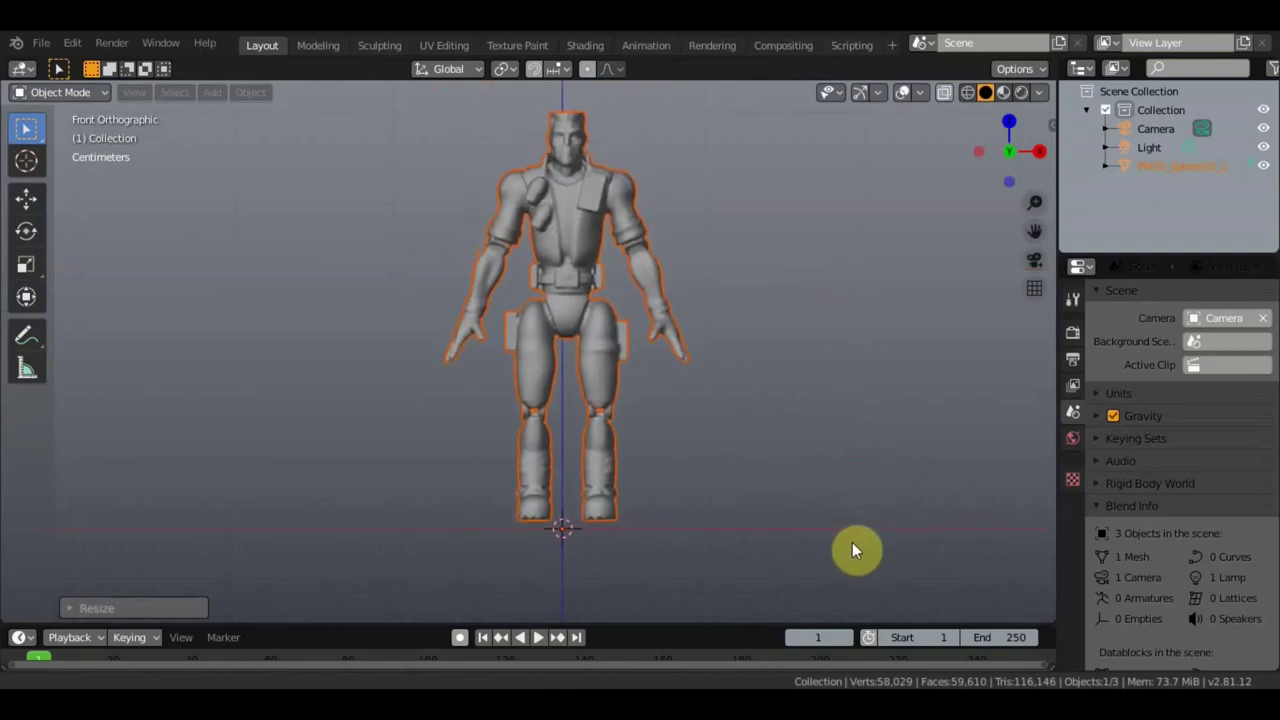
pyautogui.keyDown('shift'); pyautogui.moveTo(811, 350); pyautogui.dragTo(802, 398, button='middle'); pyautogui.keyUp('shift')
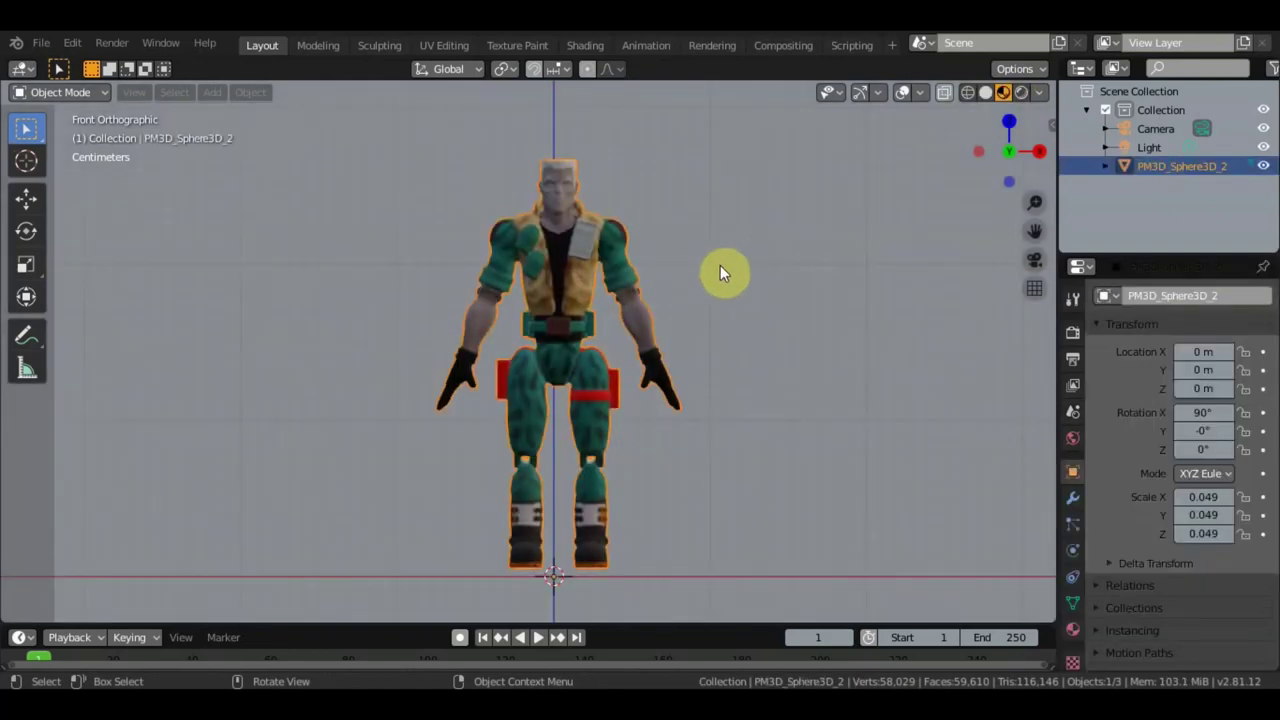
pyautogui.moveTo(720, 265)
pyautogui.mouseDown(button='middle')
pyautogui.moveTo(629, 301)
pyautogui.moveTo(702, 314)
pyautogui.moveTo(707, 291)
pyautogui.mouseUp(button='middle')
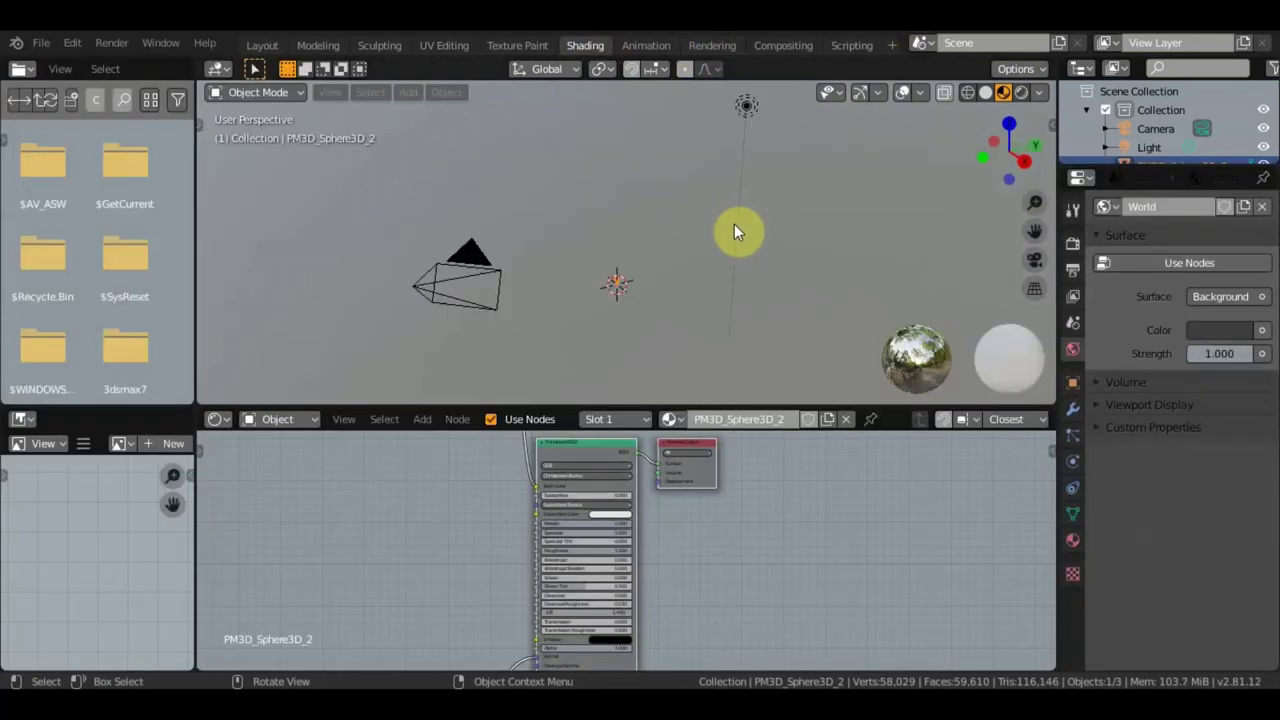
# Pan the node editor and move the Diffuse Texture node down and left
pyautogui.keyDown('shift'); pyautogui.scroll(-3, 697, 510); pyautogui.keyUp('shift')
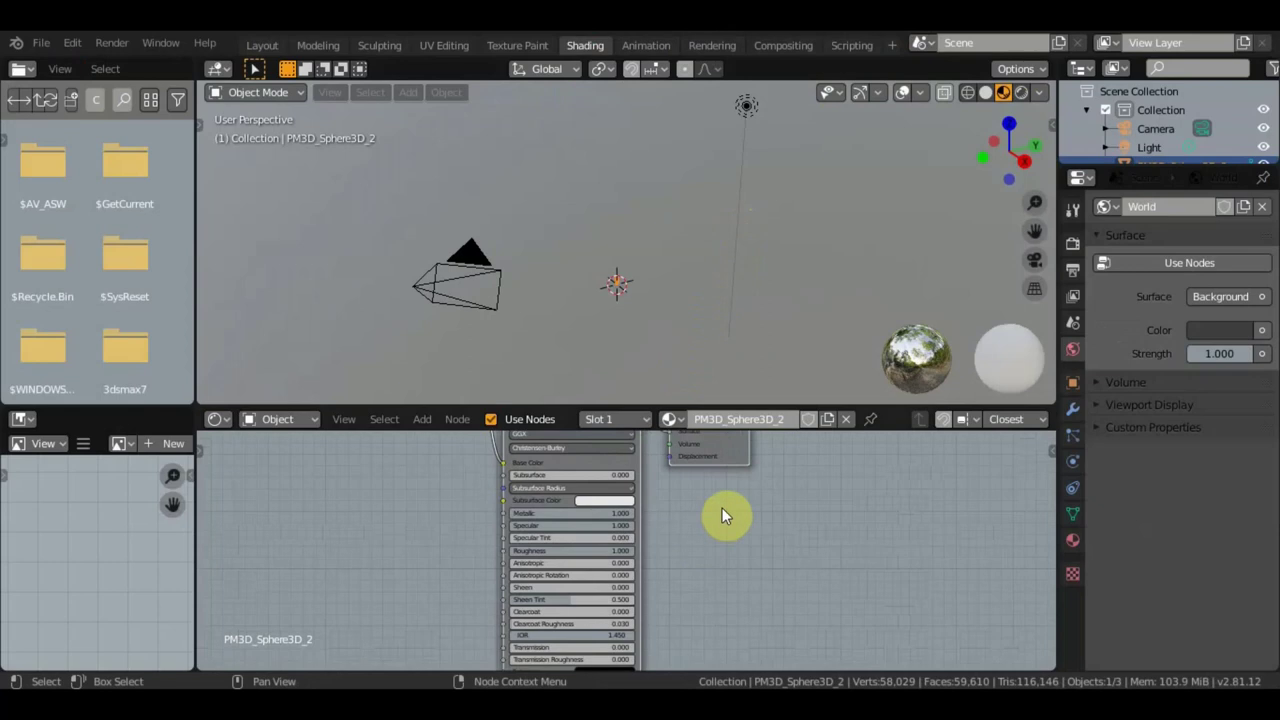
pyautogui.moveTo(737, 560); pyautogui.dragTo(798, 463, button='middle')
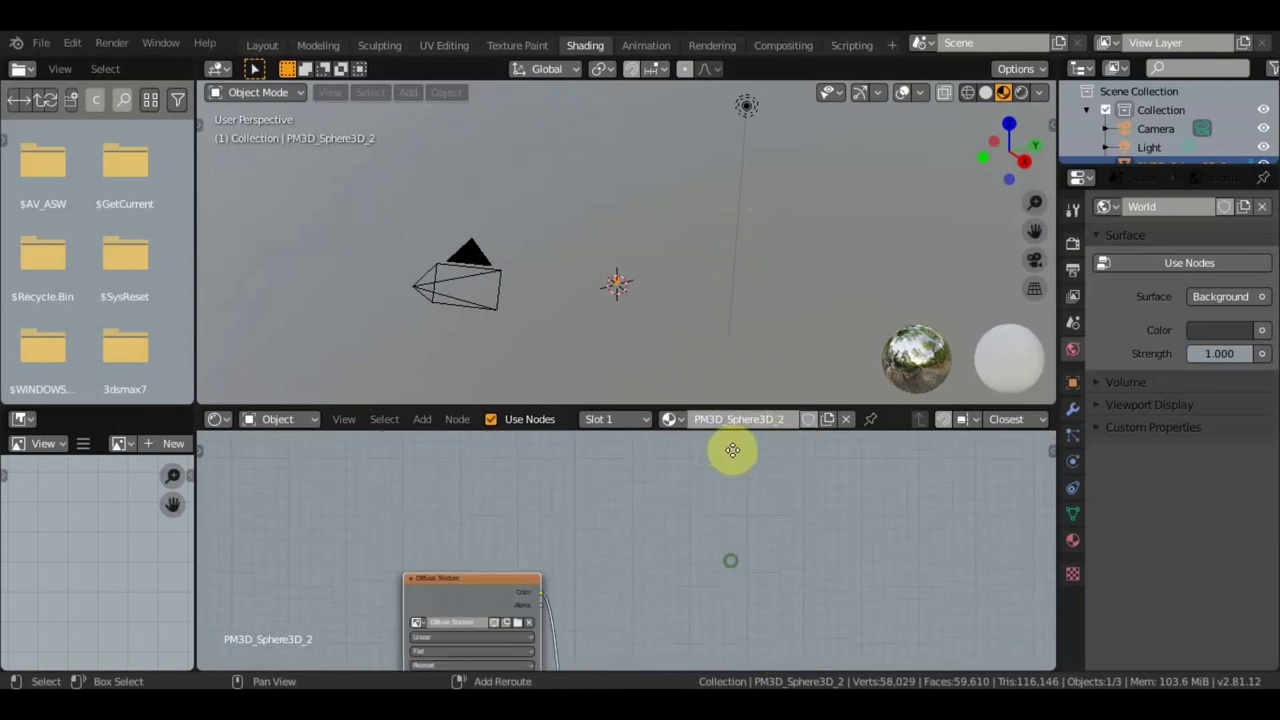
pyautogui.keyDown('shift'); pyautogui.scroll(-5, 740, 550); pyautogui.keyUp('shift')
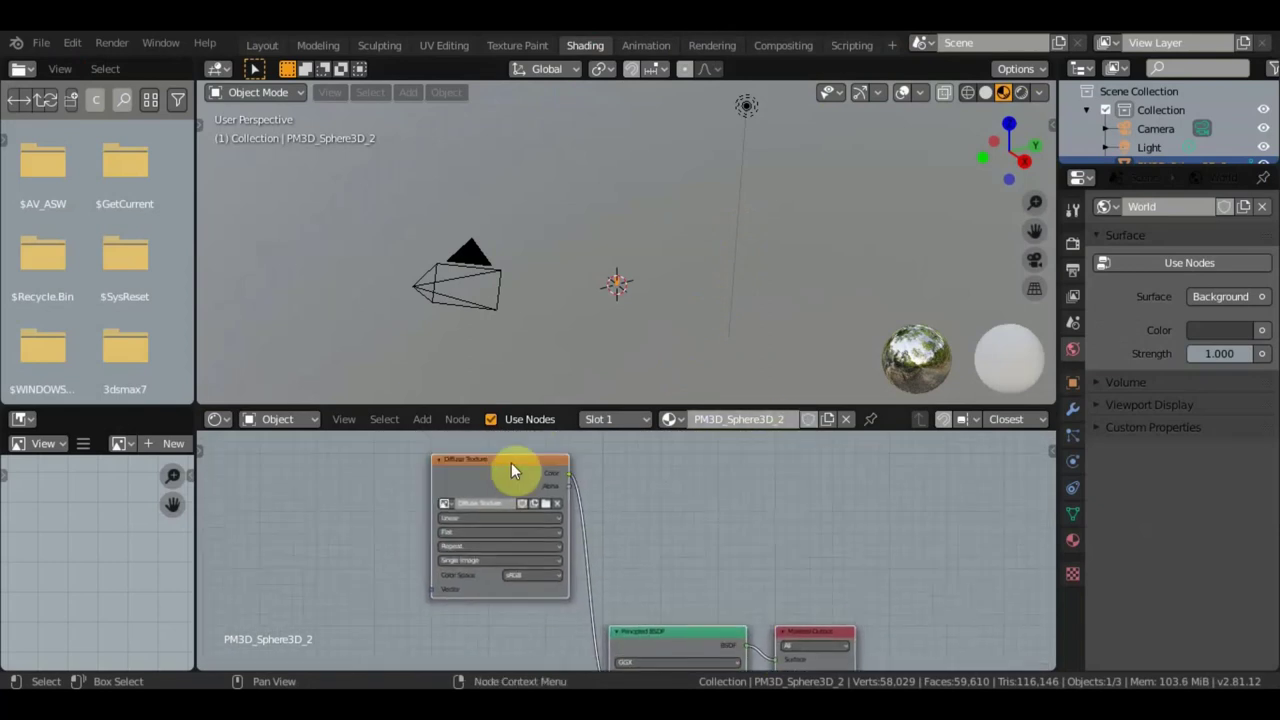
pyautogui.moveTo(532, 455); pyautogui.dragTo(513, 483, button='middle')
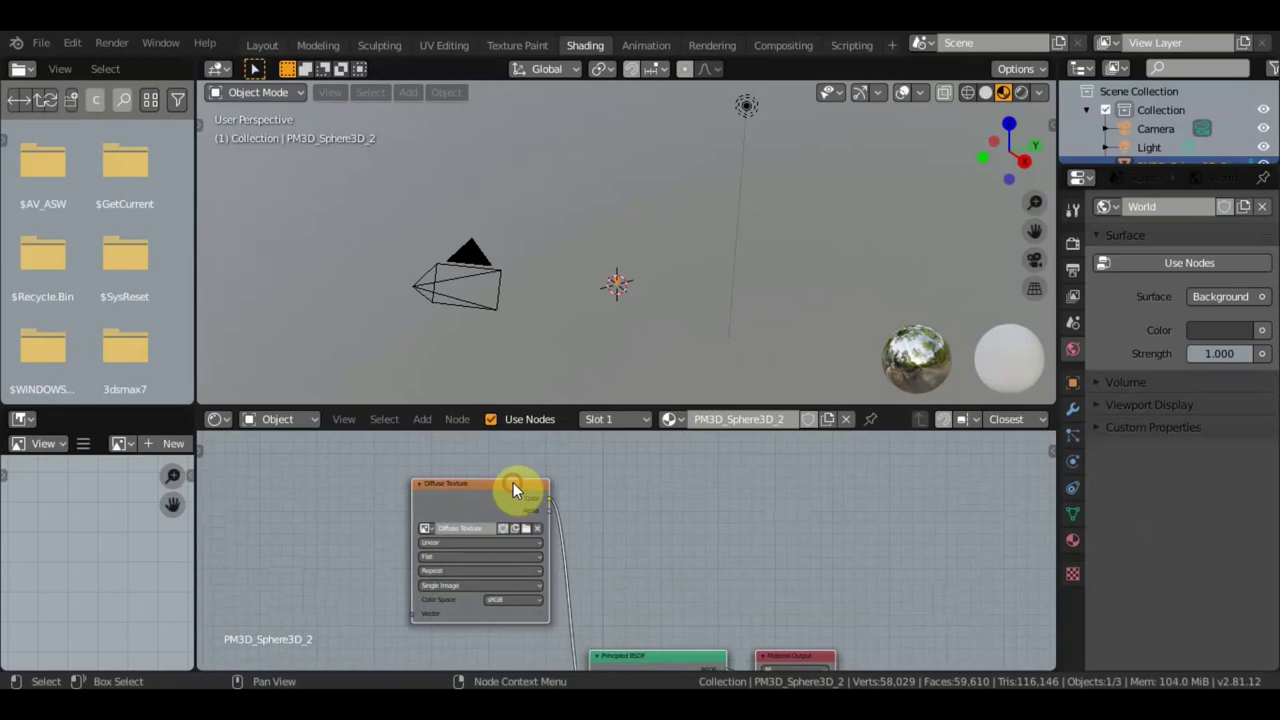
pyautogui.moveTo(509, 487); pyautogui.dragTo(488, 604)
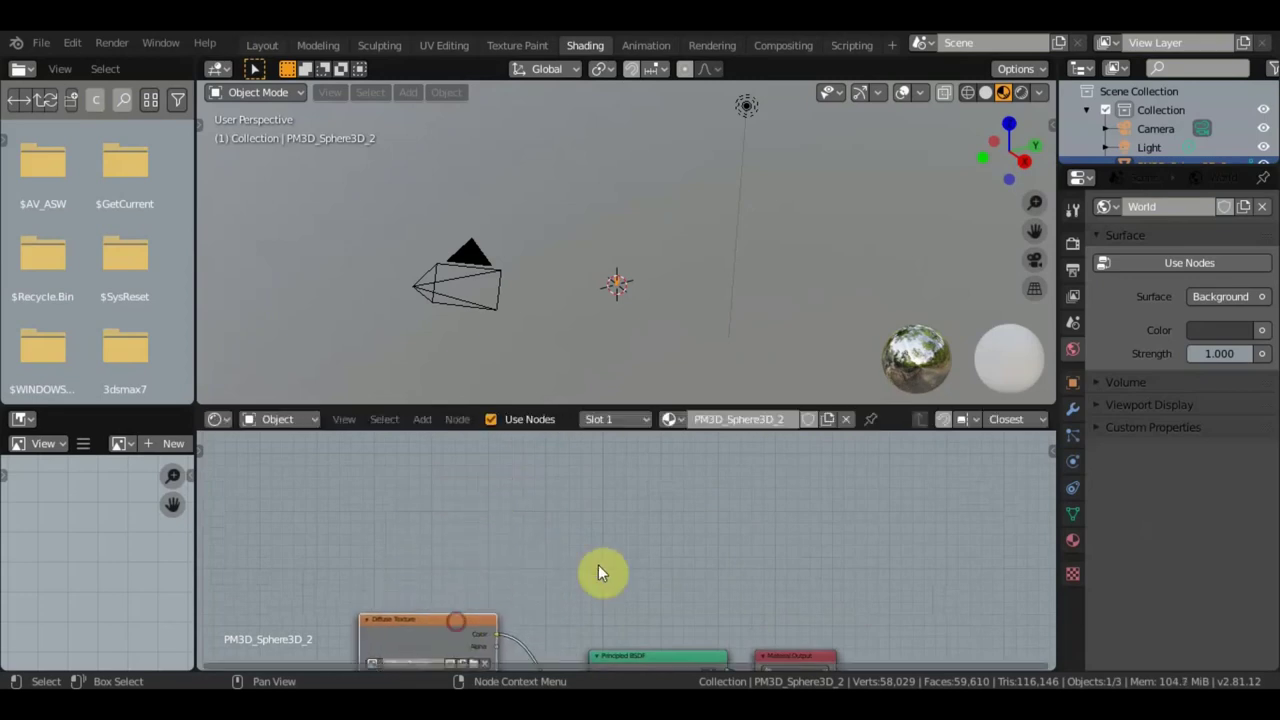
pyautogui.keyDown('shift'); pyautogui.scroll(-4, 650, 600); pyautogui.keyUp('shift')
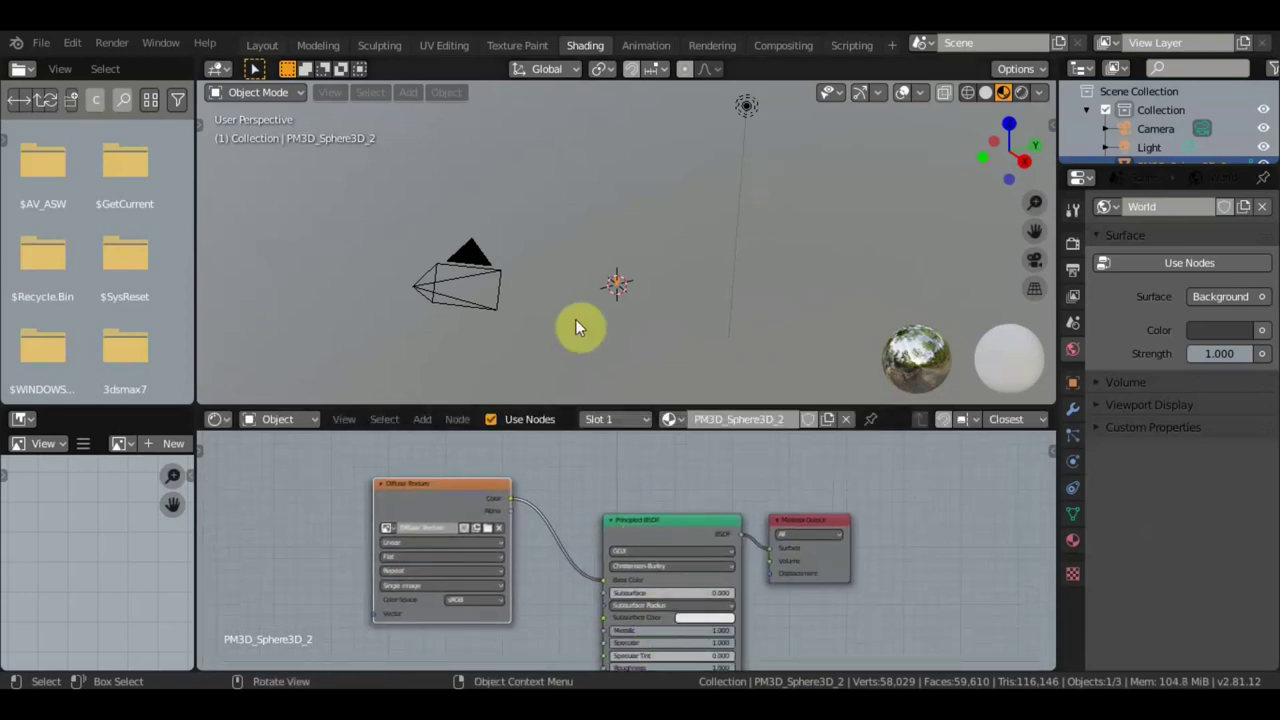
pyautogui.scroll(5, 583, 313)
pyautogui.scroll(3, 655, 262)
pyautogui.scroll(2, 655, 262)
# Move the Normal Map node higher and bring its link to the Principled BSDF into view
pyautogui.moveTo(655, 254)
pyautogui.mouseDown(button='middle')
pyautogui.moveTo(646, 268)
pyautogui.moveTo(751, 212)
pyautogui.mouseUp(button='middle')
pyautogui.moveTo(579, 271)
pyautogui.keyDown('shift'); pyautogui.mouseDown(button='middle')
pyautogui.moveTo(964, 335)
pyautogui.moveTo(935, 390)
pyautogui.mouseUp(button='middle'); pyautogui.keyUp('shift')
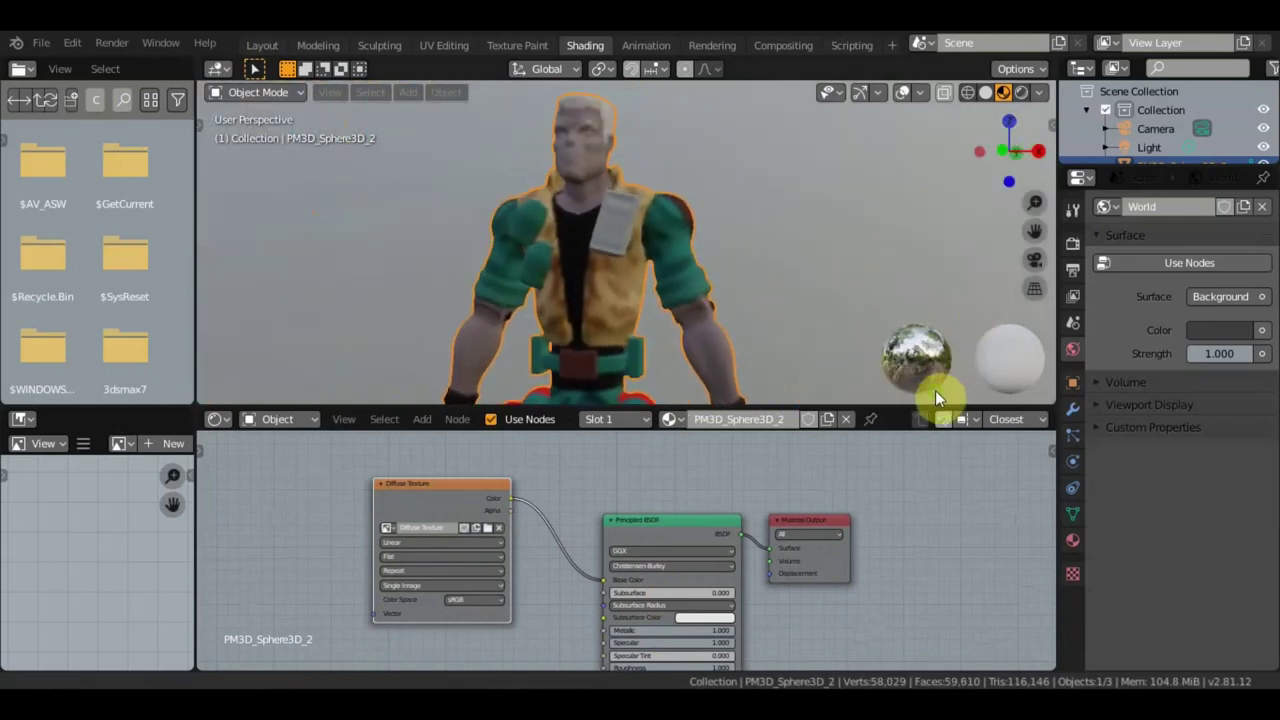
pyautogui.scroll(-2, 887, 501)
pyautogui.scroll(-1, 876, 511)
pyautogui.scroll(-1, 934, 513)
pyautogui.keyDown('shift'); pyautogui.scroll(-1, 933, 515); pyautogui.keyUp('shift')
pyautogui.keyDown('shift'); pyautogui.scroll(-2, 923, 526); pyautogui.keyUp('shift')
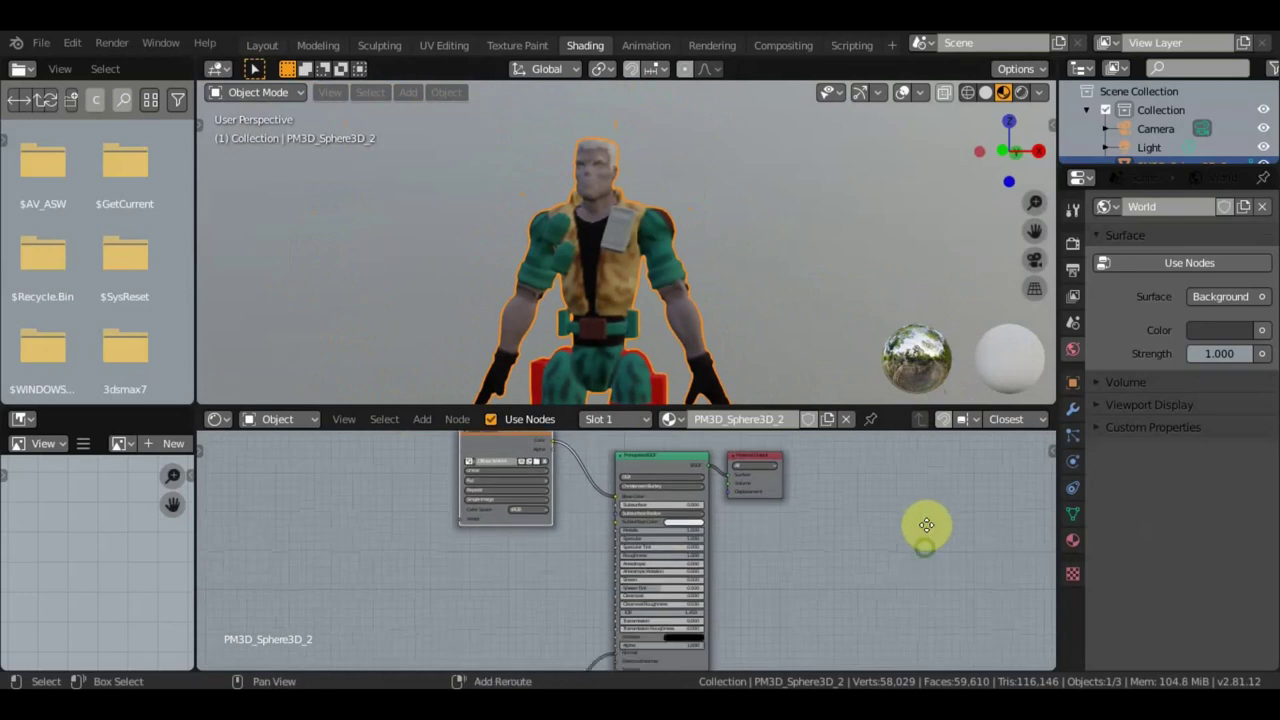
pyautogui.keyDown('shift'); pyautogui.scroll(-2, 931, 517); pyautogui.keyUp('shift')
pyautogui.keyDown('shift'); pyautogui.scroll(-2, 931, 517); pyautogui.keyUp('shift')
pyautogui.keyDown('shift'); pyautogui.scroll(-2, 934, 665); pyautogui.keyUp('shift')
pyautogui.scroll(2, 906, 486)
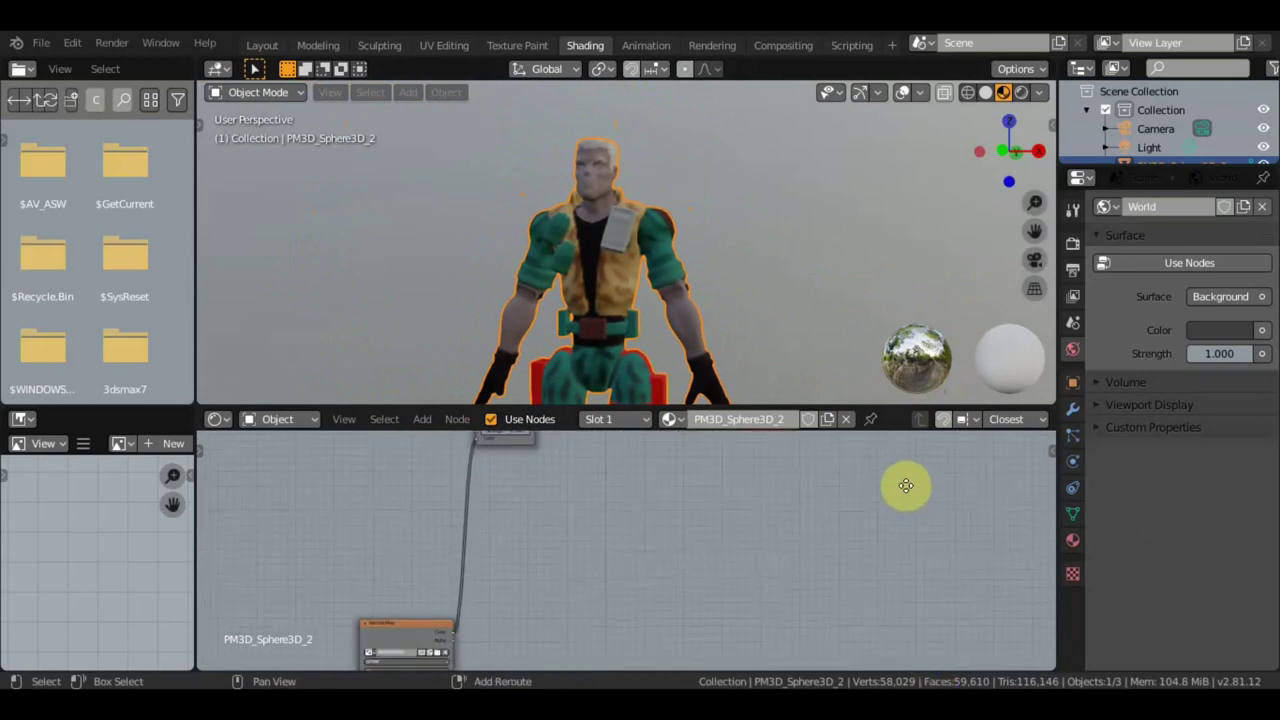
pyautogui.keyDown('shift'); pyautogui.scroll(-1, 911, 654); pyautogui.keyUp('shift')
pyautogui.keyDown('shift'); pyautogui.scroll(1, 885, 665); pyautogui.keyUp('shift')
pyautogui.scroll(1, 623, 575)
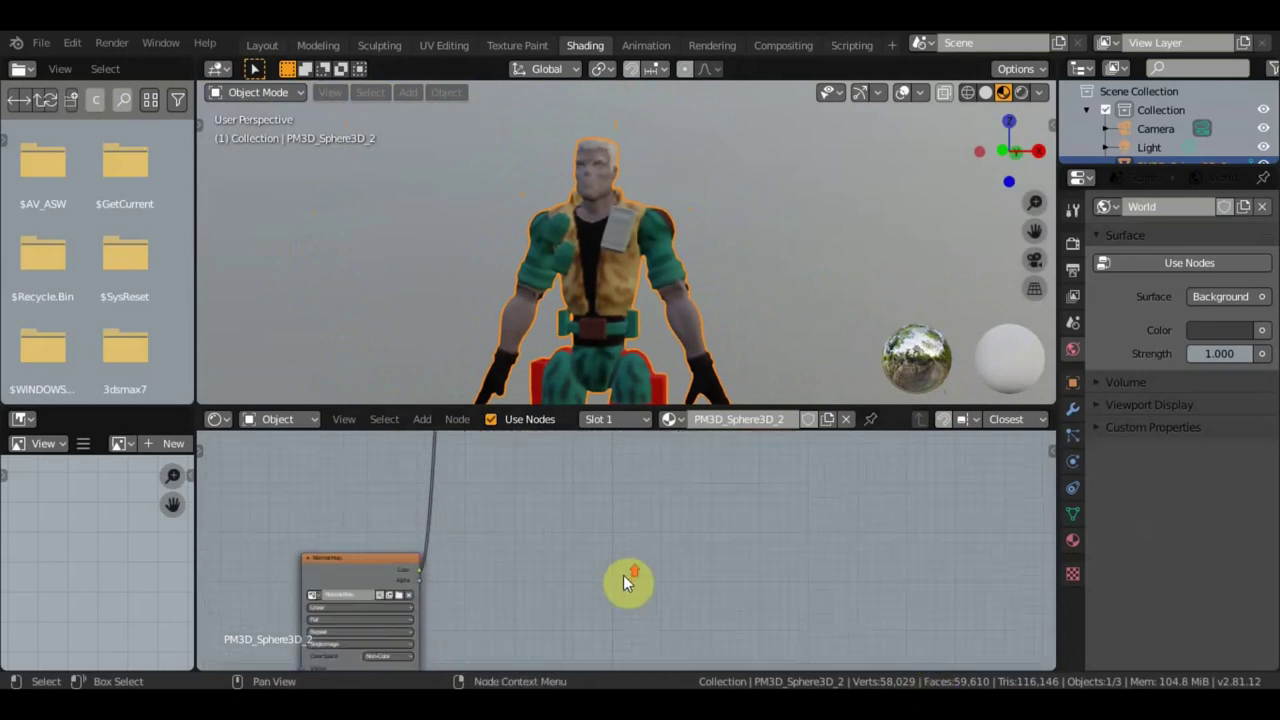
pyautogui.scroll(1, 623, 576)
pyautogui.click(339, 561)
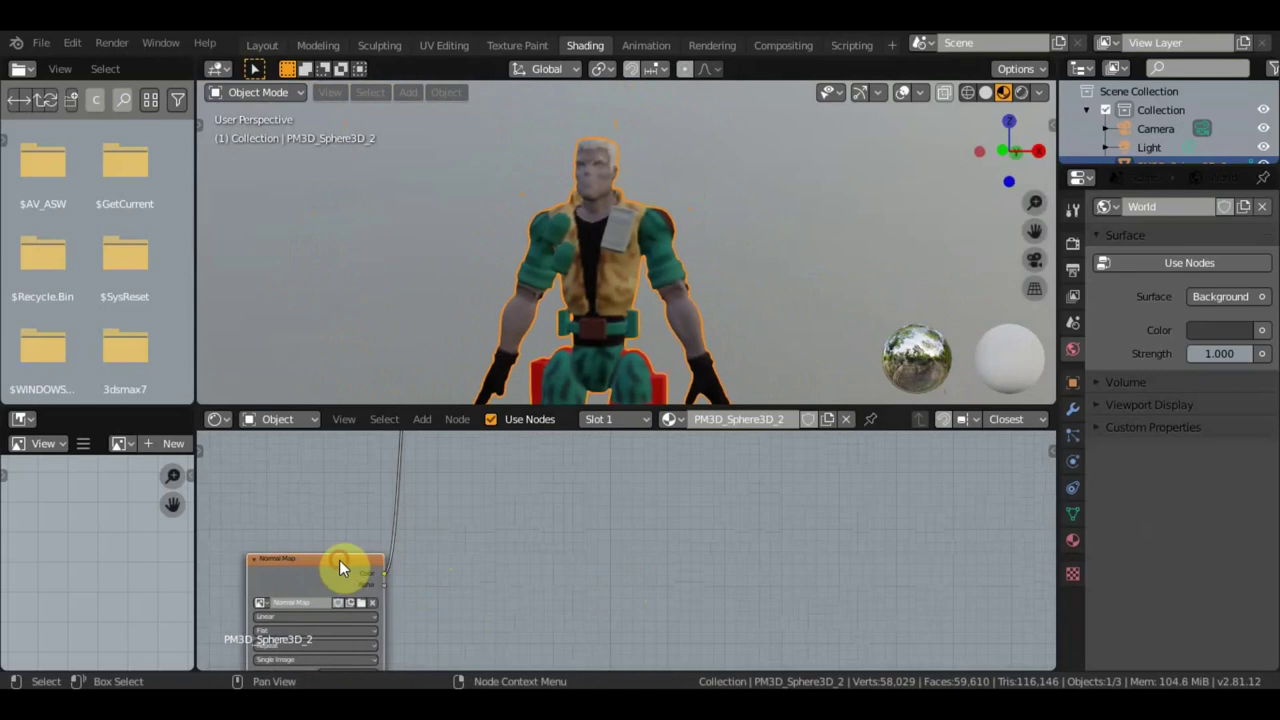
pyautogui.moveTo(339, 560); pyautogui.dragTo(355, 456)
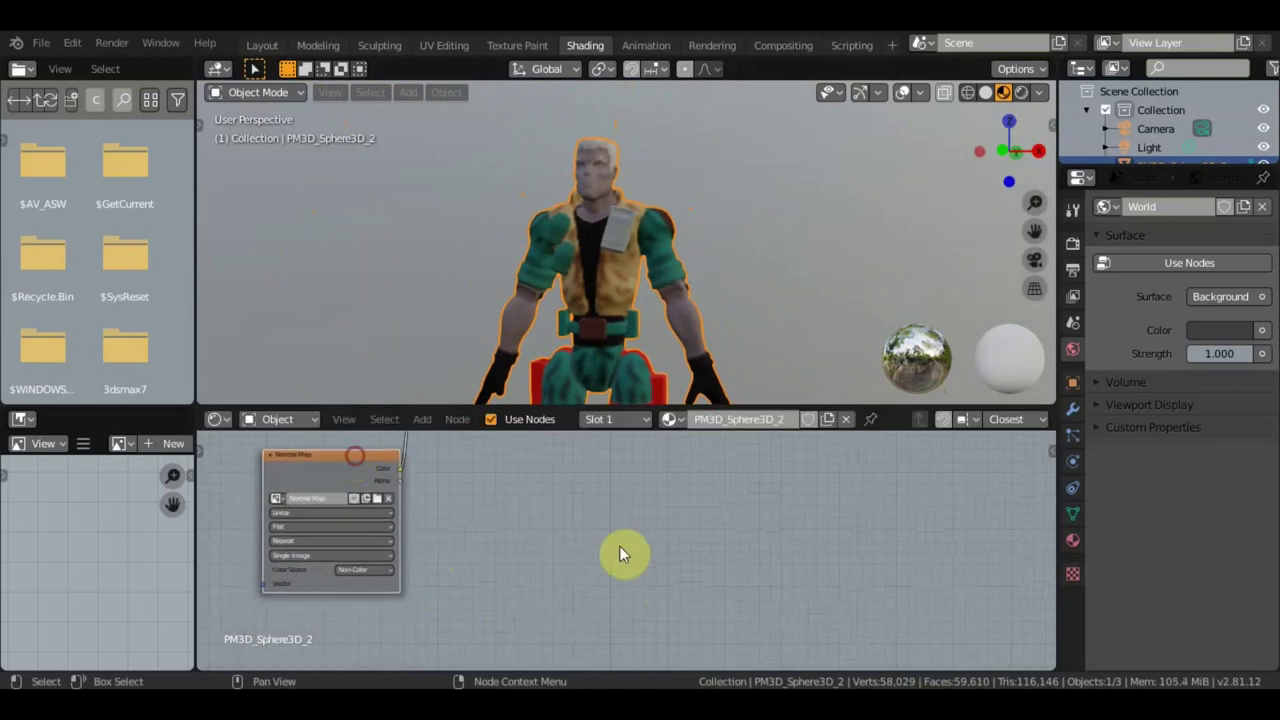
pyautogui.moveTo(626, 523); pyautogui.dragTo(692, 652, button='middle')
pyautogui.moveTo(672, 514); pyautogui.dragTo(686, 617, button='middle')
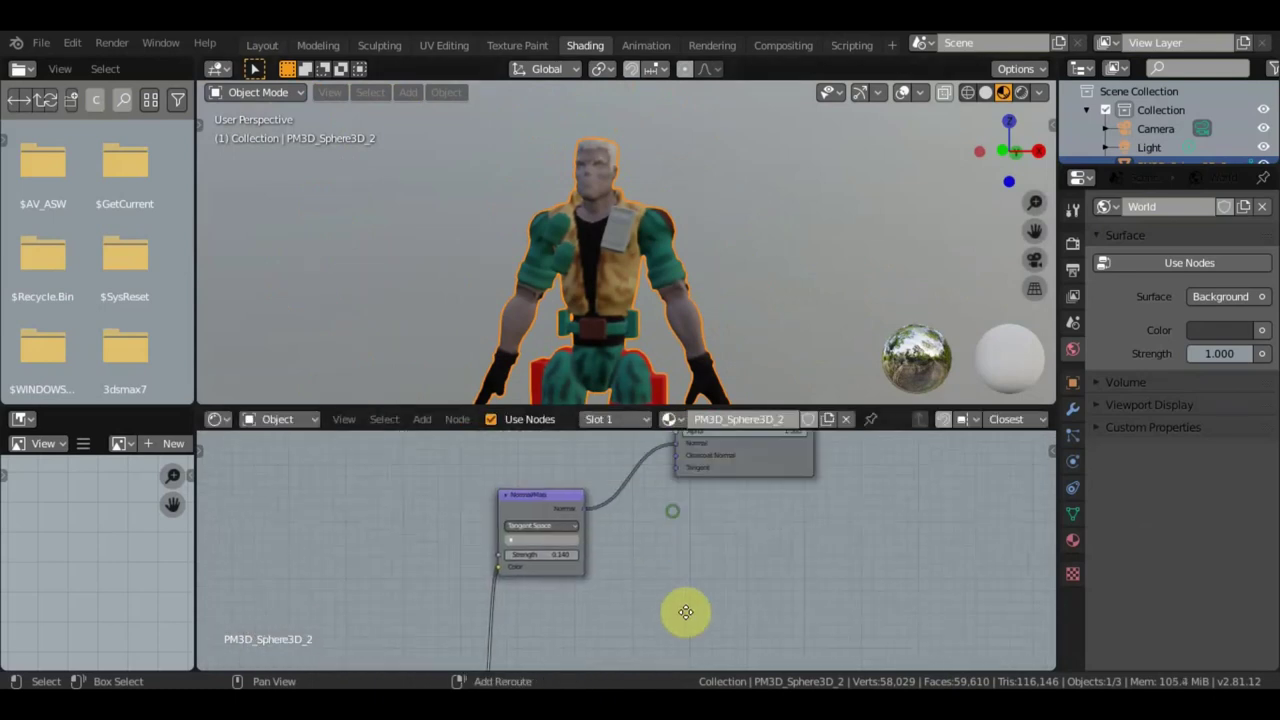
pyautogui.scroll(1, 569, 533)
pyautogui.scroll(1, 567, 527)
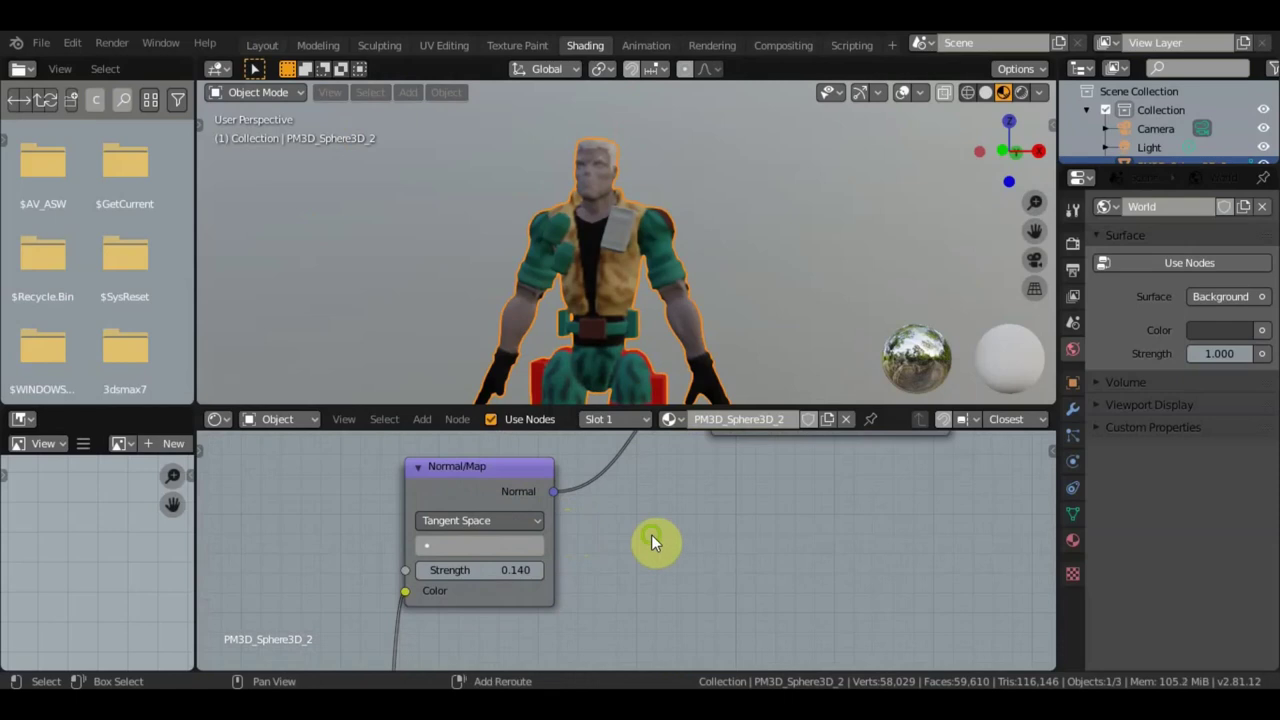
pyautogui.scroll(2, 655, 560)
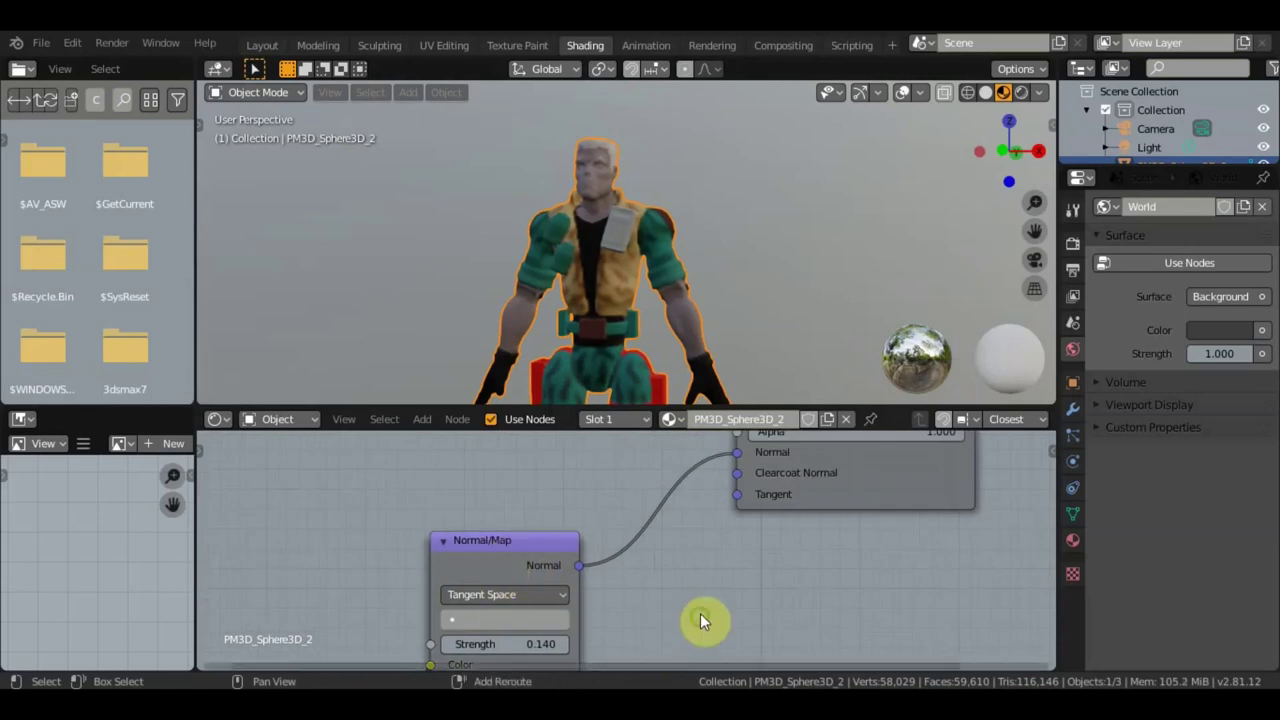
pyautogui.moveTo(700, 613); pyautogui.dragTo(697, 564, button='middle')
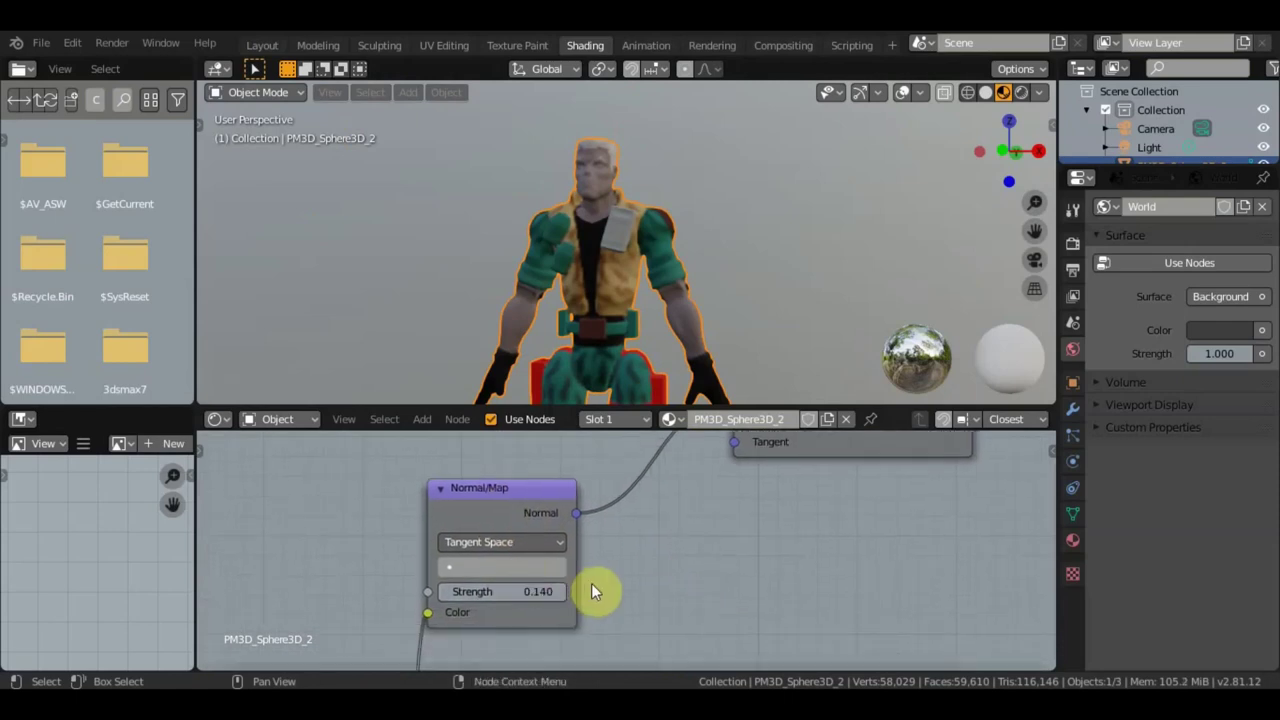
# Orbit the 3D view to inspect the soldier's shading from the side
pyautogui.moveTo(677, 266); pyautogui.dragTo(709, 285, button='middle')
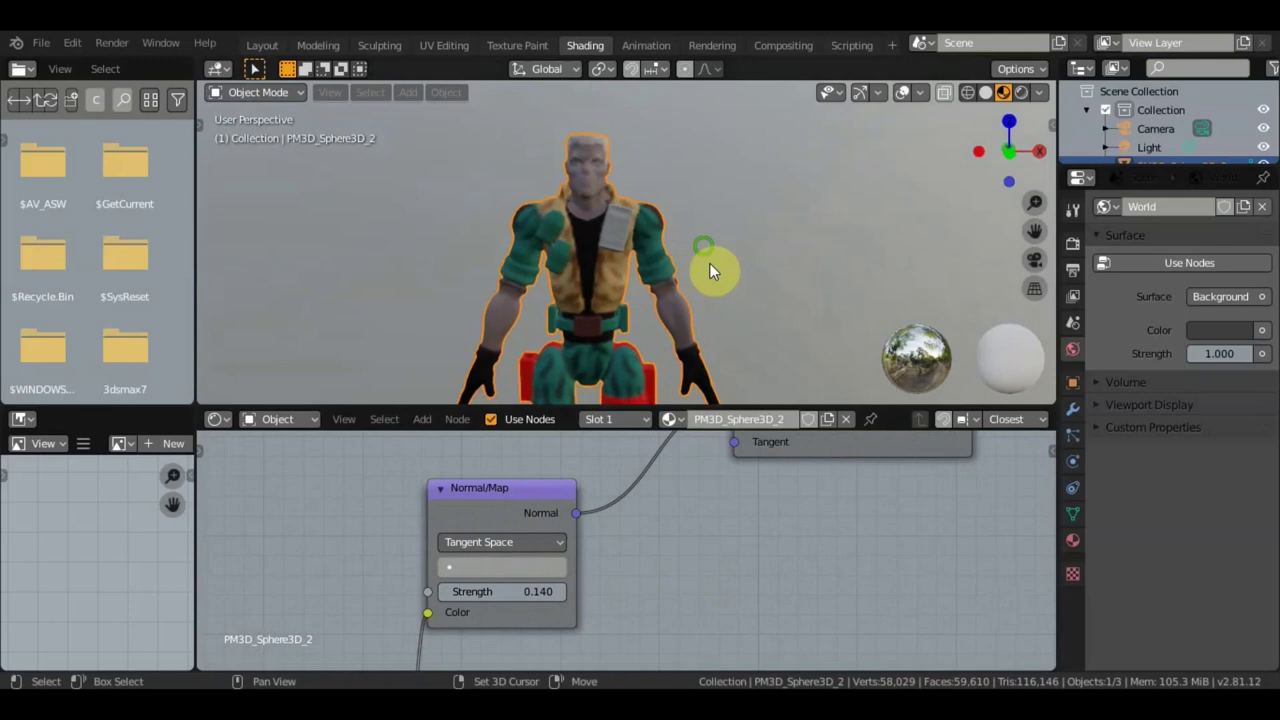
pyautogui.scroll(4, 711, 321)
pyautogui.scroll(-3, 709, 320)
pyautogui.moveTo(698, 320)
pyautogui.mouseDown(button='middle')
pyautogui.moveTo(679, 289)
pyautogui.moveTo(749, 260)
pyautogui.moveTo(733, 266)
pyautogui.moveTo(803, 260)
pyautogui.moveTo(735, 325)
pyautogui.moveTo(763, 325)
pyautogui.moveTo(750, 322)
pyautogui.mouseUp(button='middle')
pyautogui.scroll(-3, 690, 300)
pyautogui.scroll(3, 735, 325)
pyautogui.scroll(-2, 735, 326)
pyautogui.scroll(-1, 734, 326)
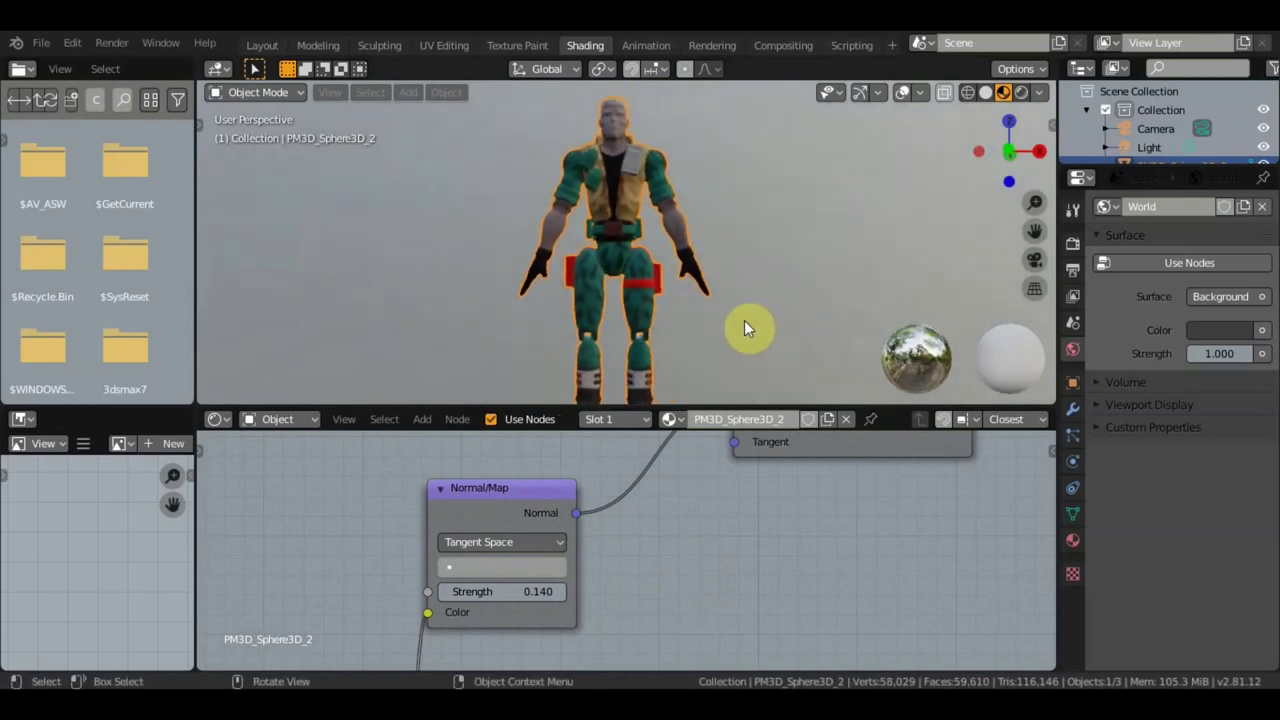
pyautogui.scroll(-2, 707, 354)
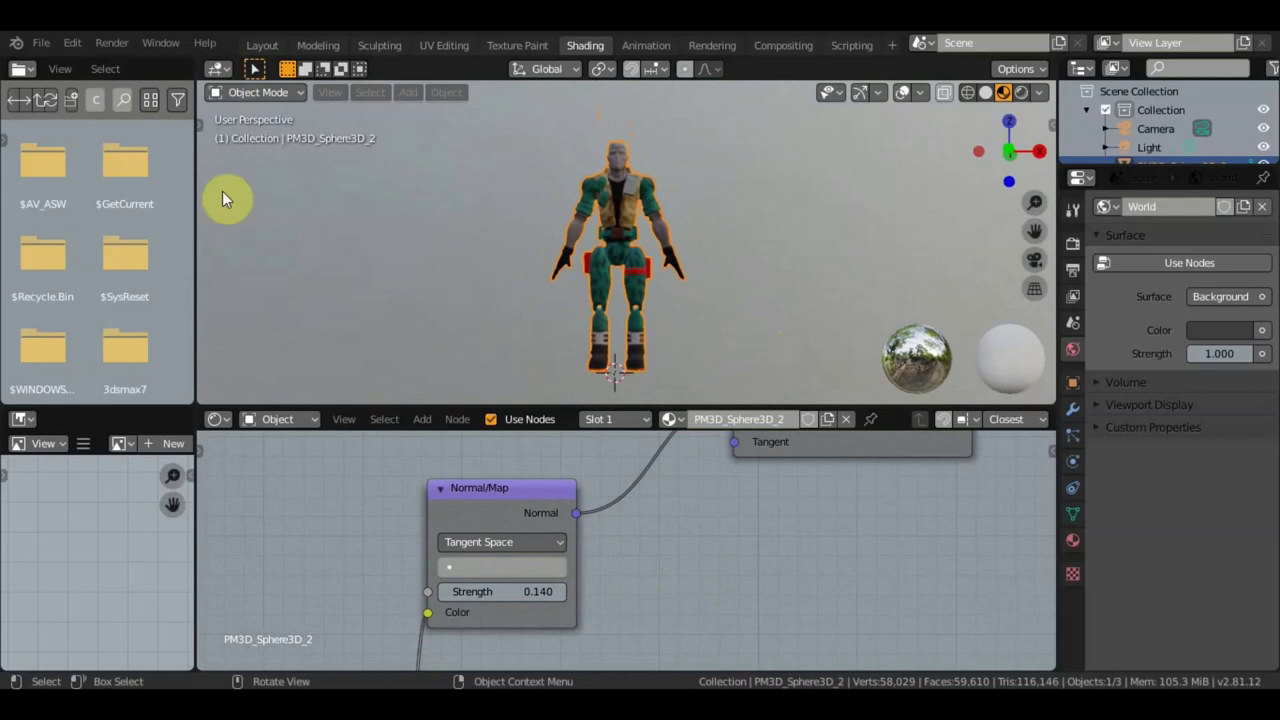
# Back in Layout, delete the existing soldier mesh and switch to front orthographic view
pyautogui.click(266, 46)
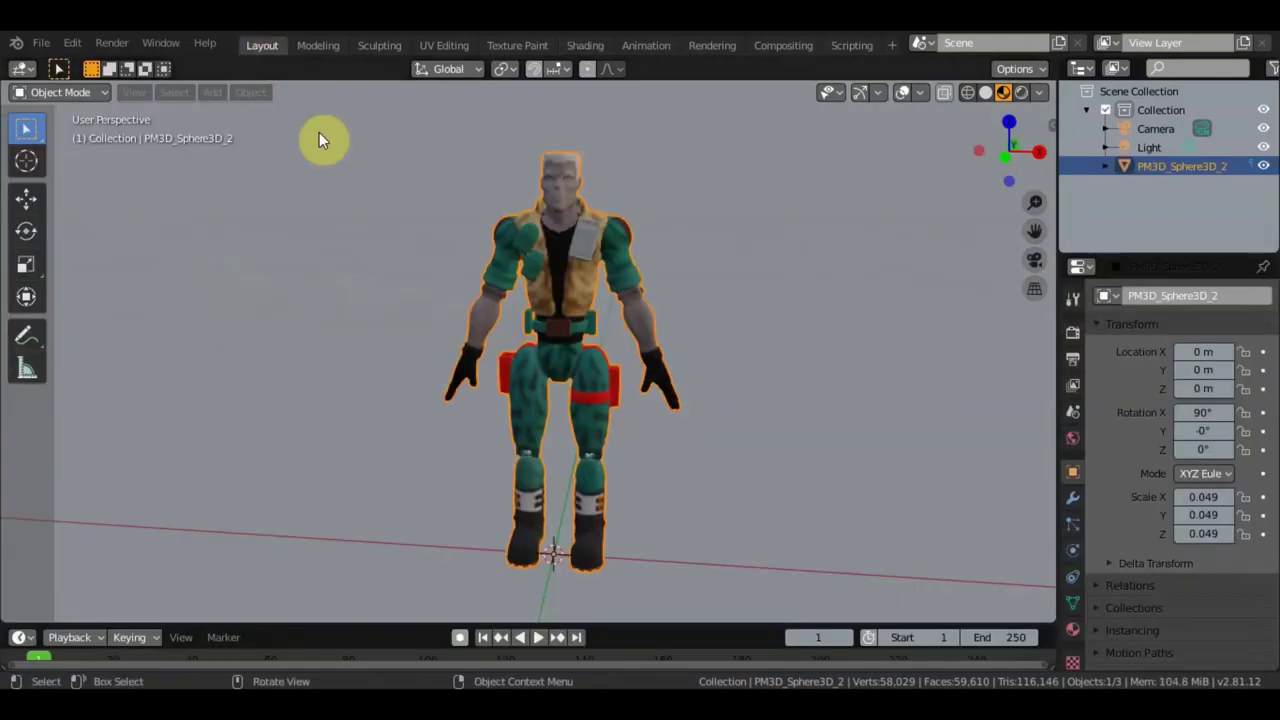
pyautogui.press('Delete')
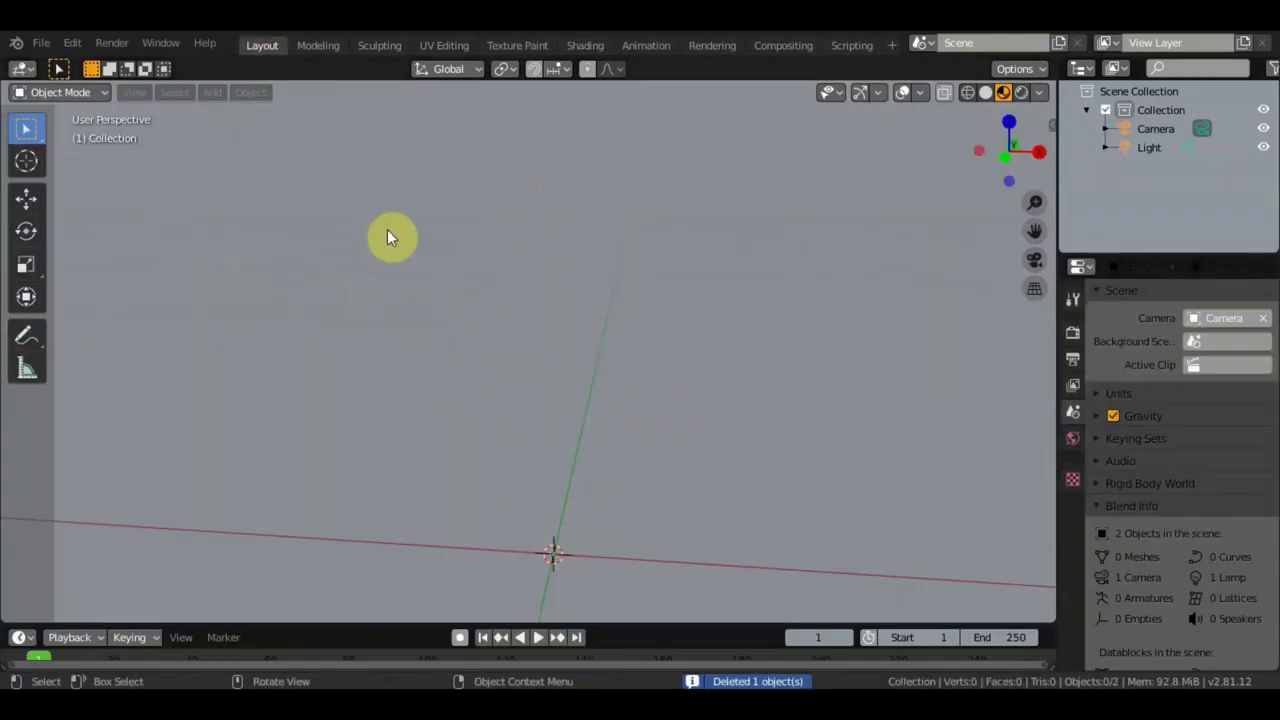
pyautogui.press('KP_1')
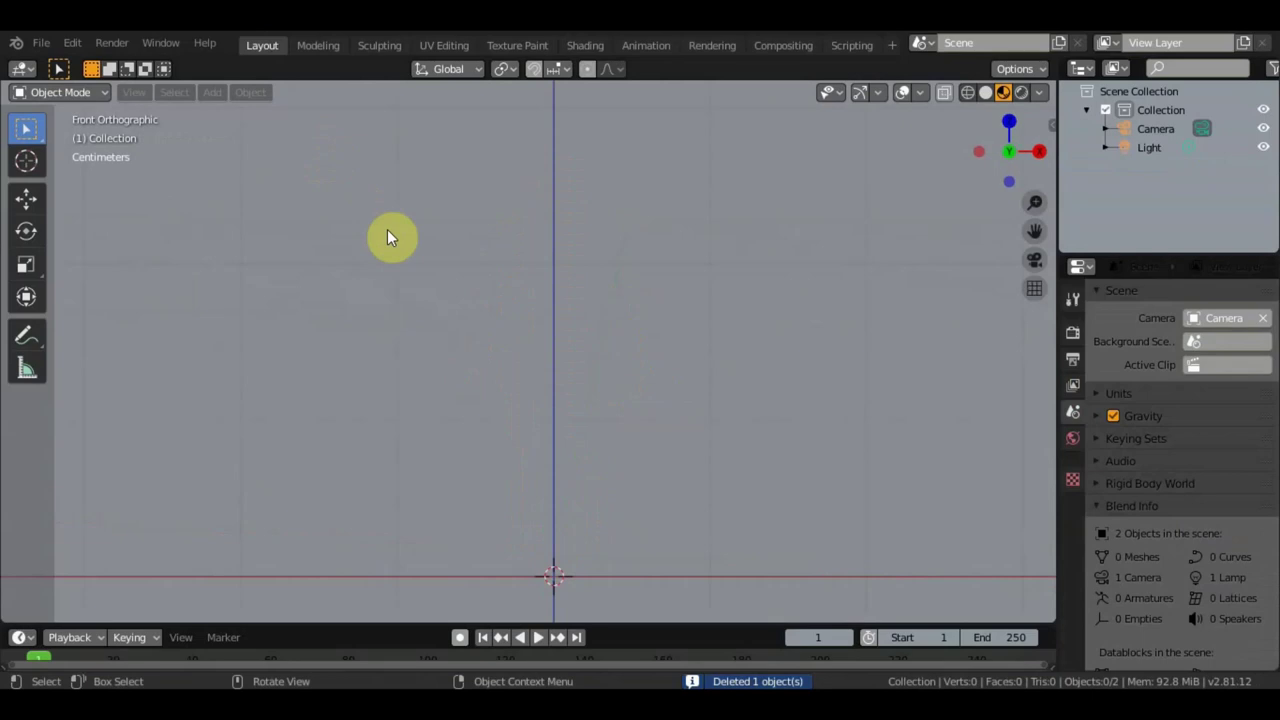
pyautogui.scroll(-5, 450, 258)
pyautogui.scroll(-4, 466, 265)
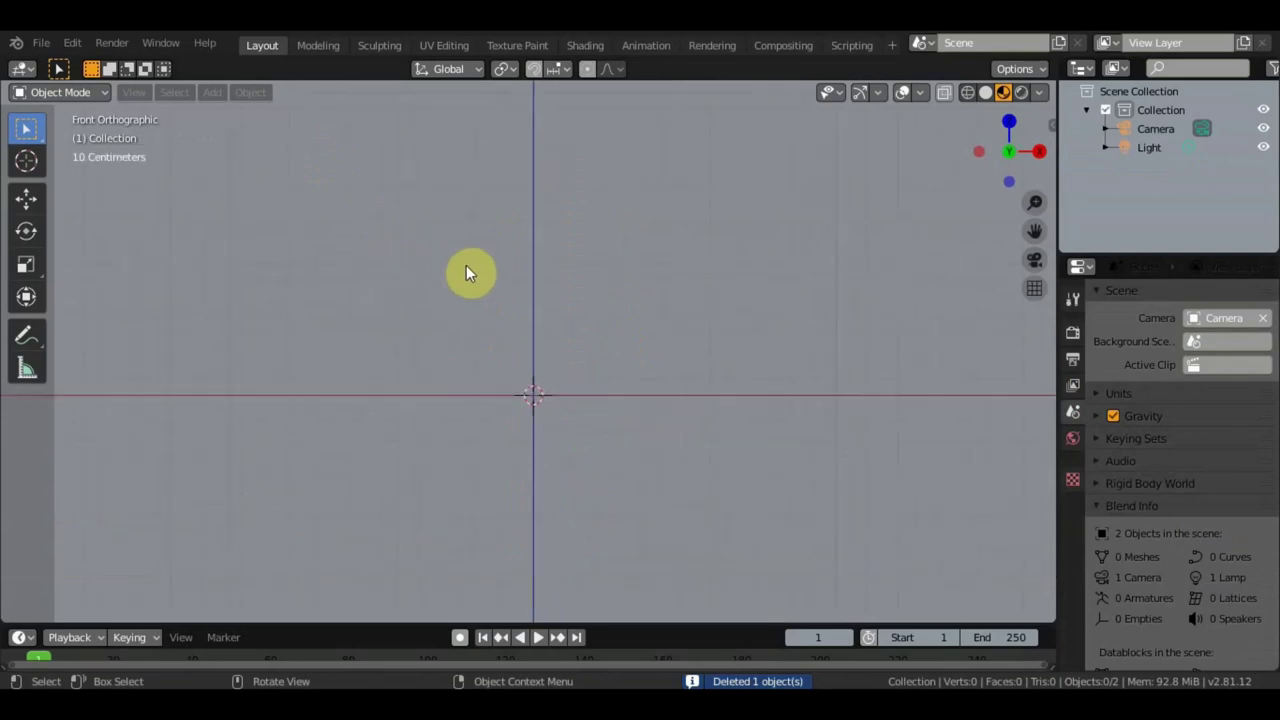
# Import the soldier's Wavefront OBJ file from the Desktop
pyautogui.click(38, 44)
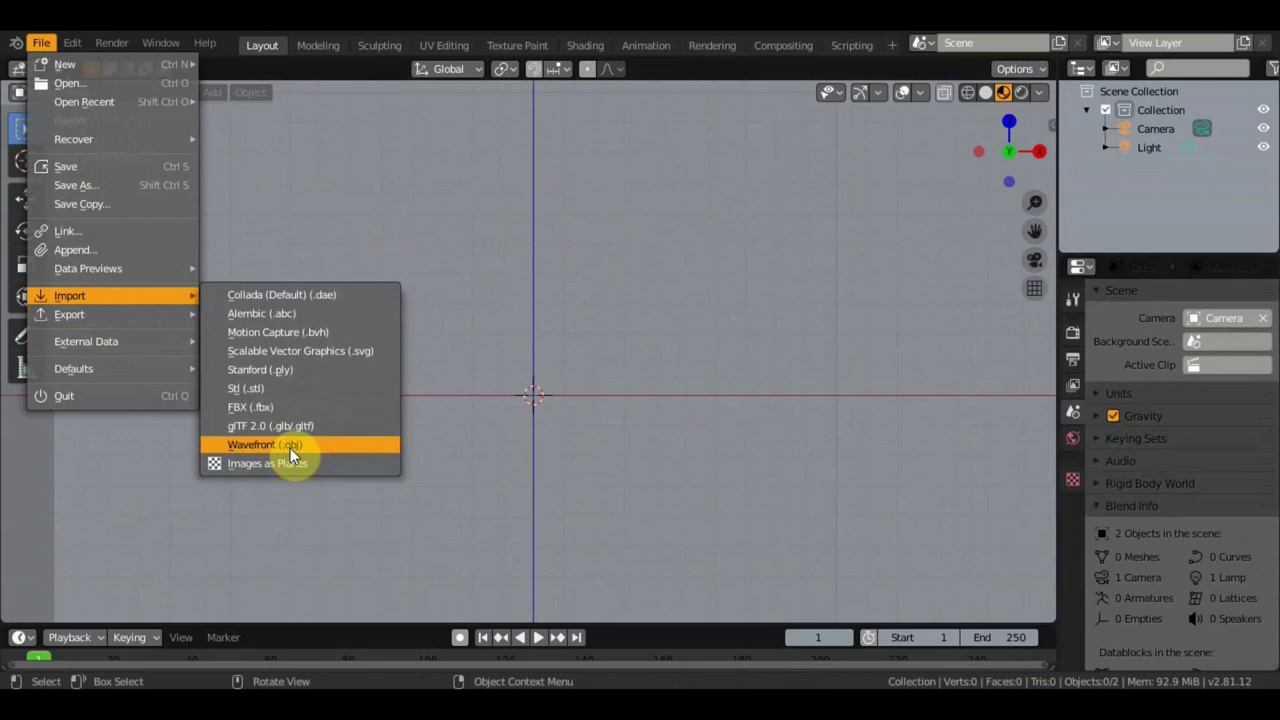
pyautogui.click(290, 446)
pyautogui.click(243, 342)
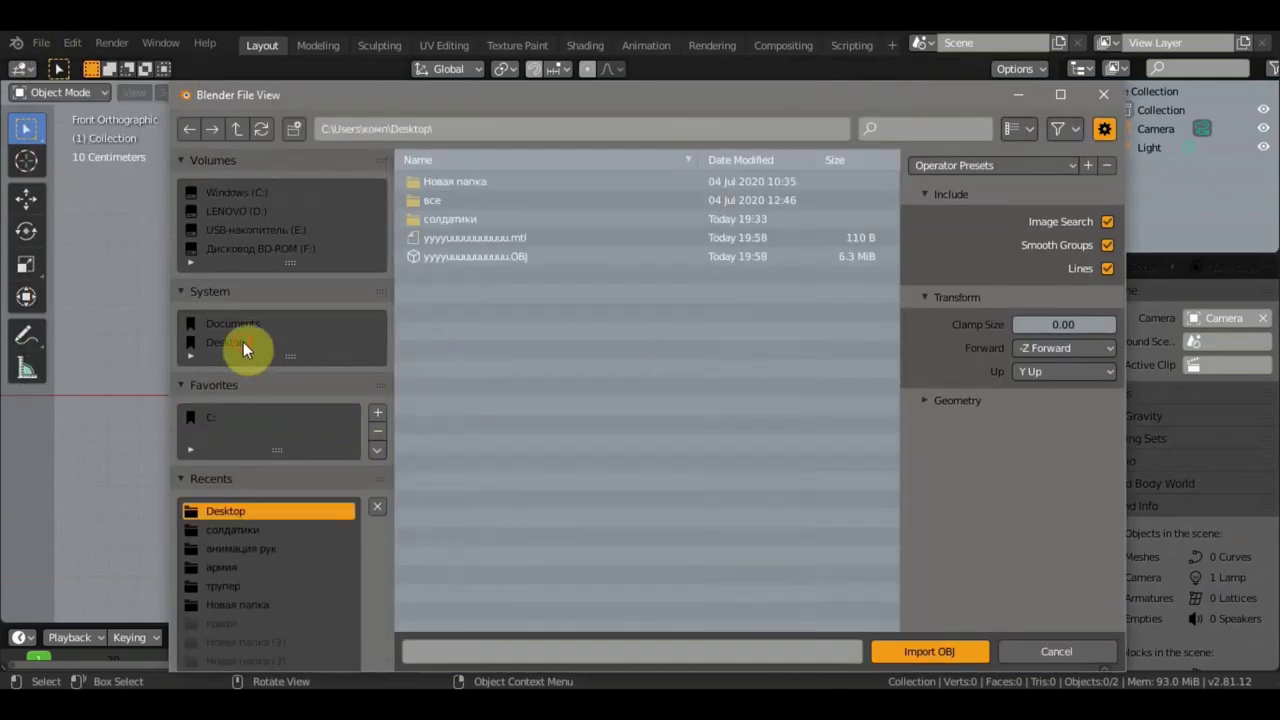
pyautogui.click(466, 257)
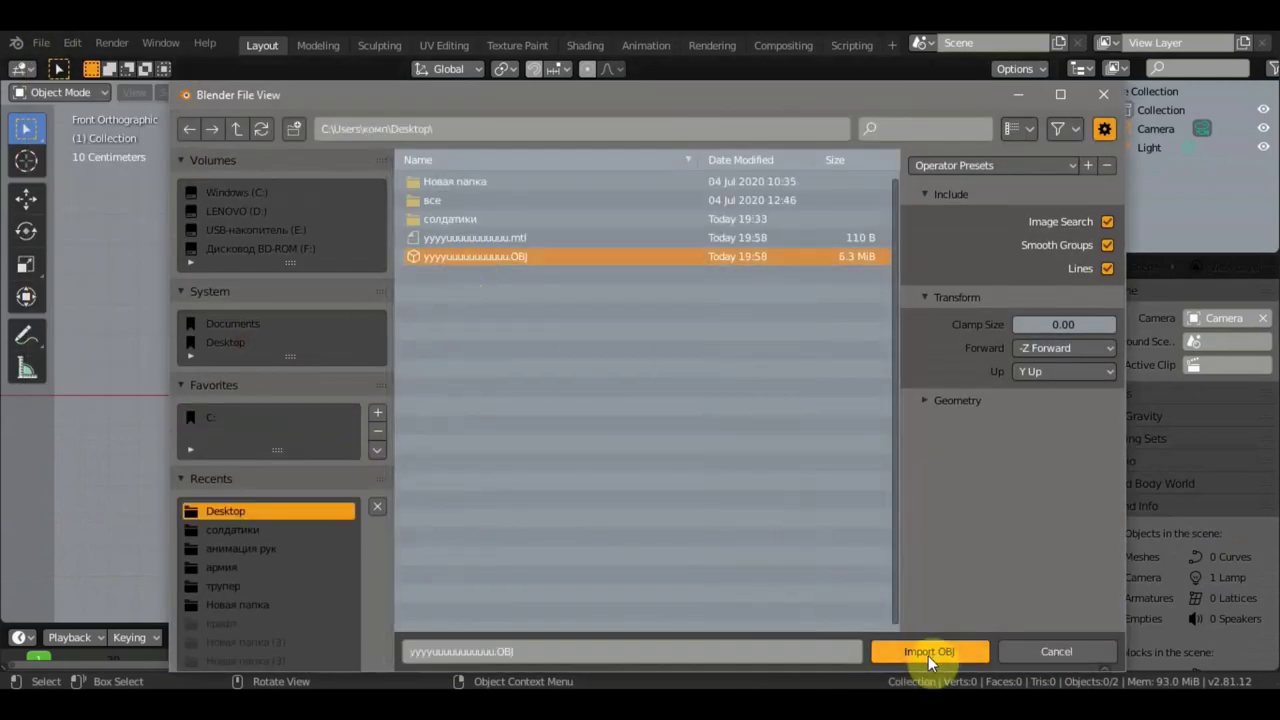
pyautogui.click(929, 652)
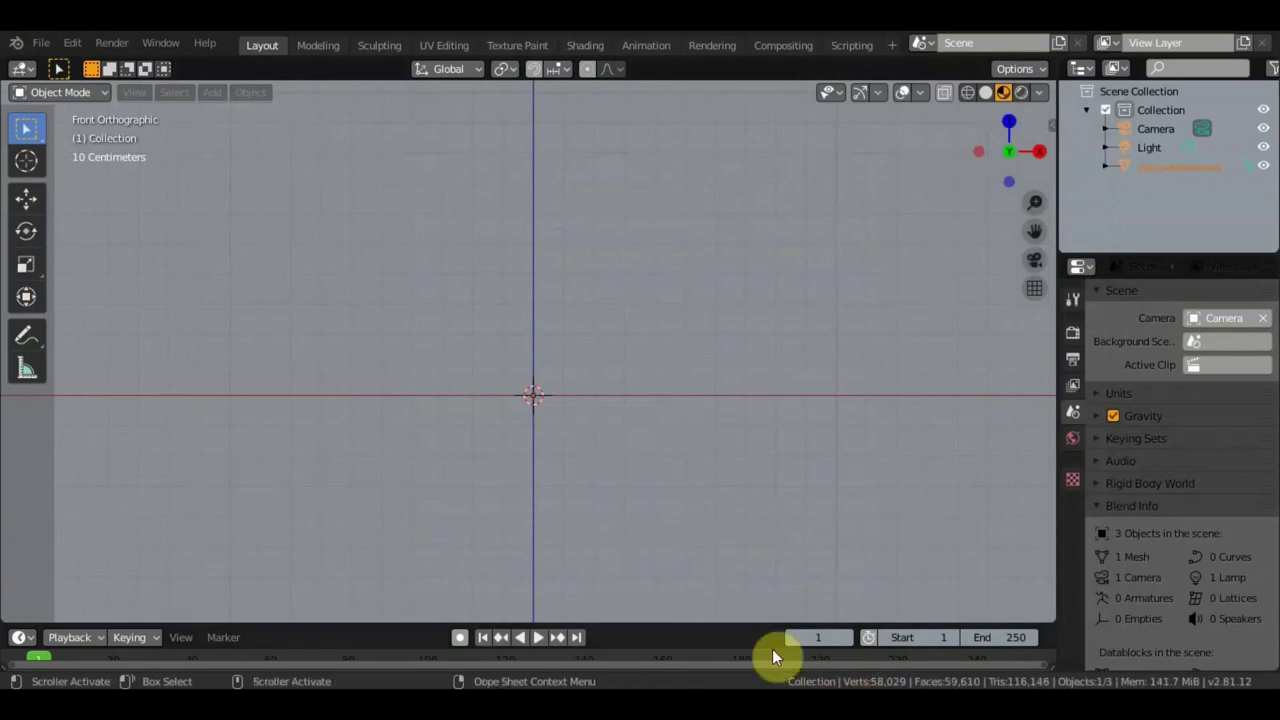
pyautogui.keyDown('shift'); pyautogui.scroll(-1, 612, 426); pyautogui.keyUp('shift')
# Raise the imported soldier along Z so its feet reach the world origin
pyautogui.keyDown('shift'); pyautogui.scroll(-1, 612, 426); pyautogui.keyUp('shift')
pyautogui.keyDown('shift'); pyautogui.scroll(-1, 612, 426); pyautogui.keyUp('shift')
pyautogui.scroll(-3, 613, 426)
pyautogui.scroll(-5, 613, 426)
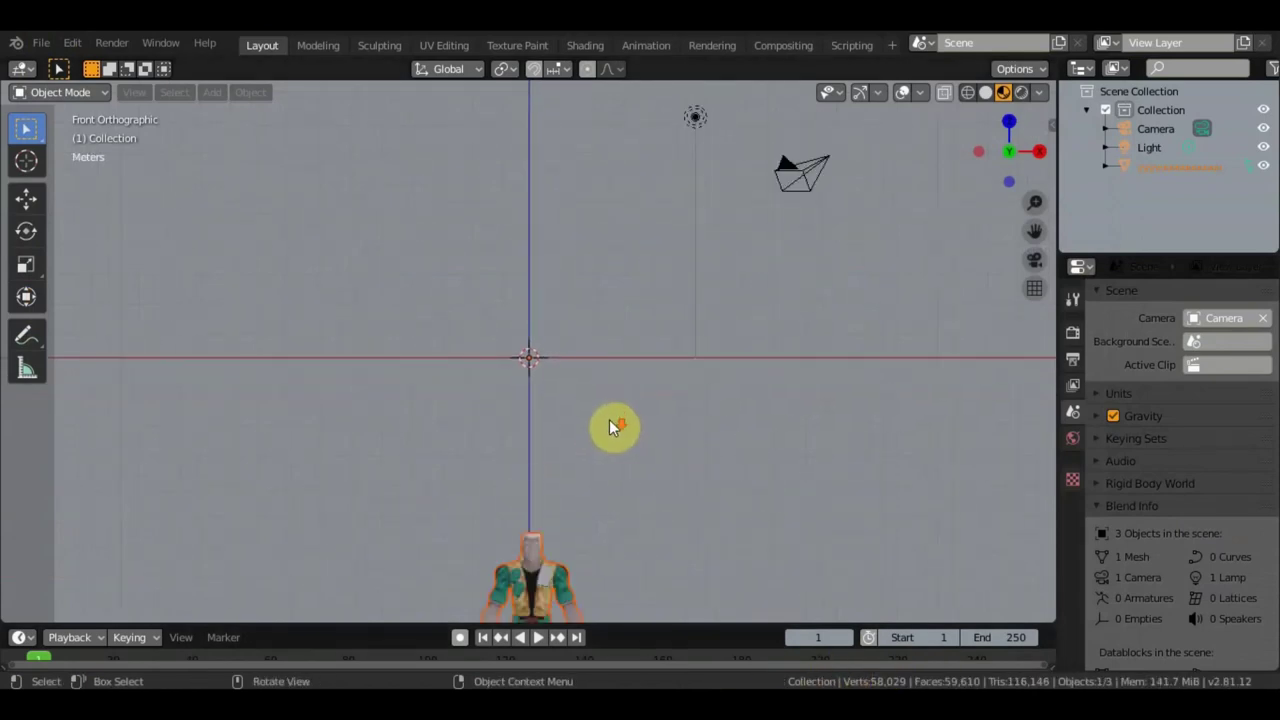
pyautogui.scroll(-3, 613, 426)
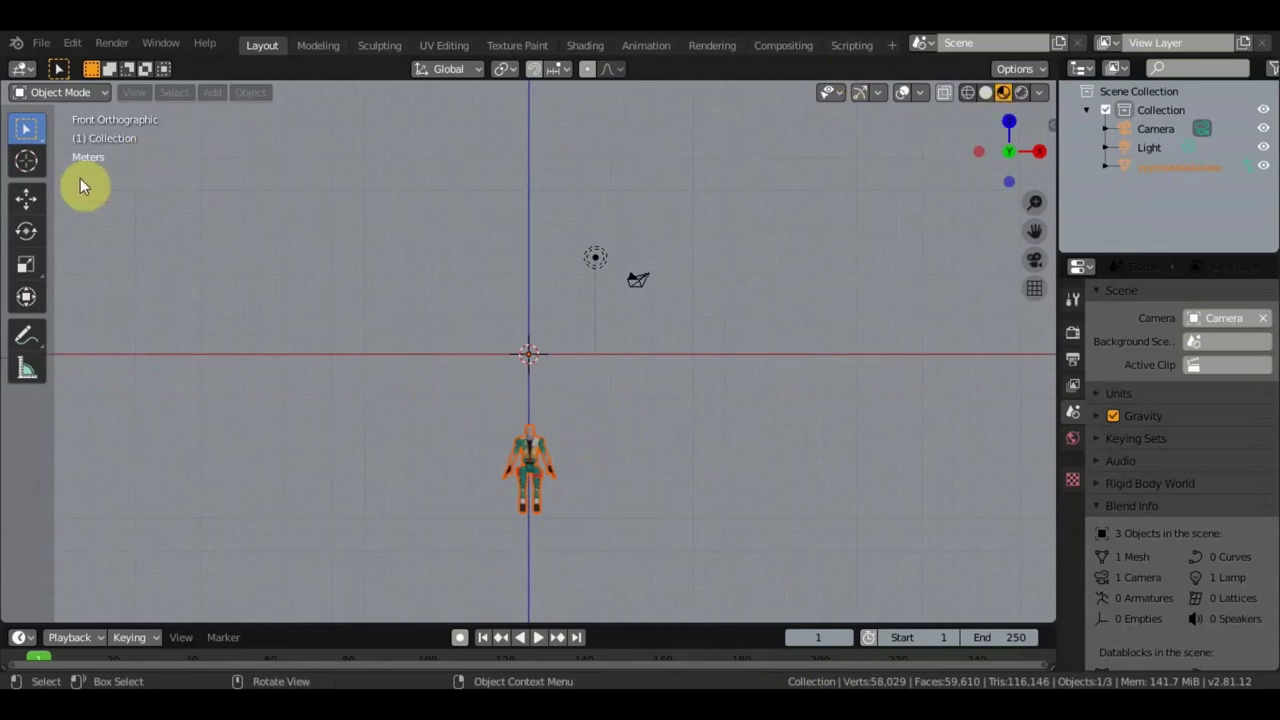
pyautogui.click(26, 296)
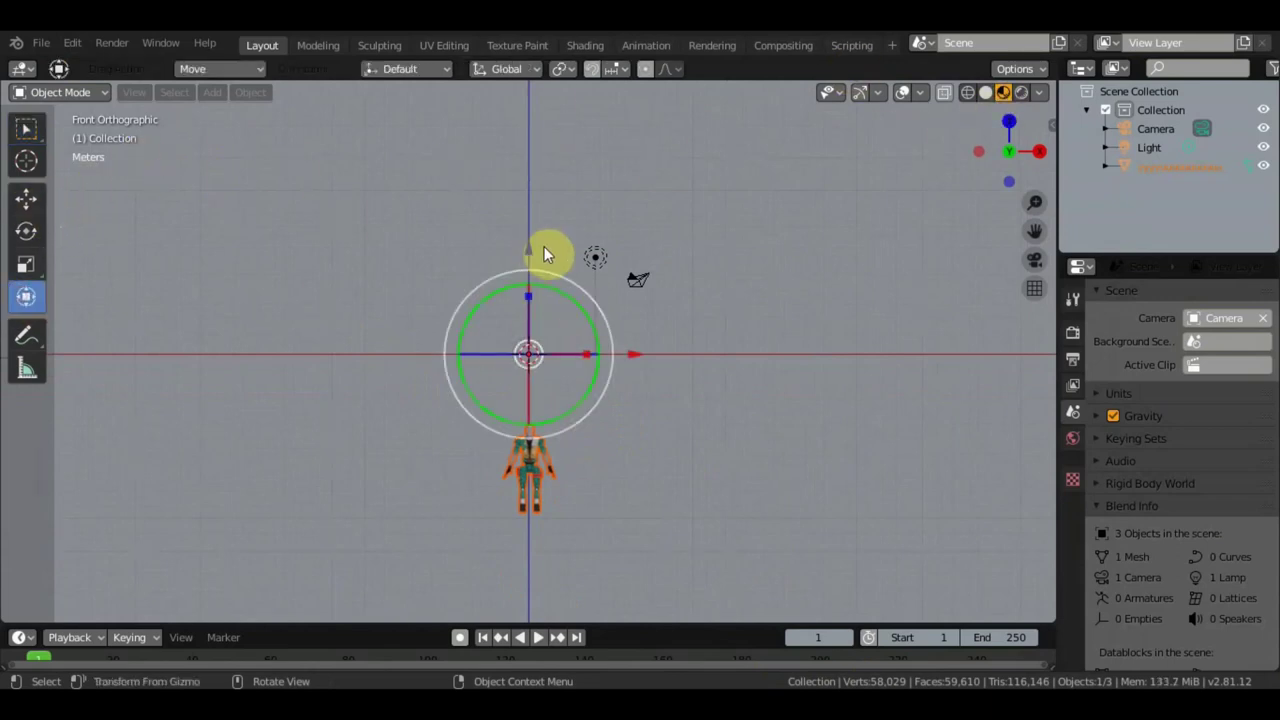
pyautogui.moveTo(530, 252); pyautogui.dragTo(530, 92)
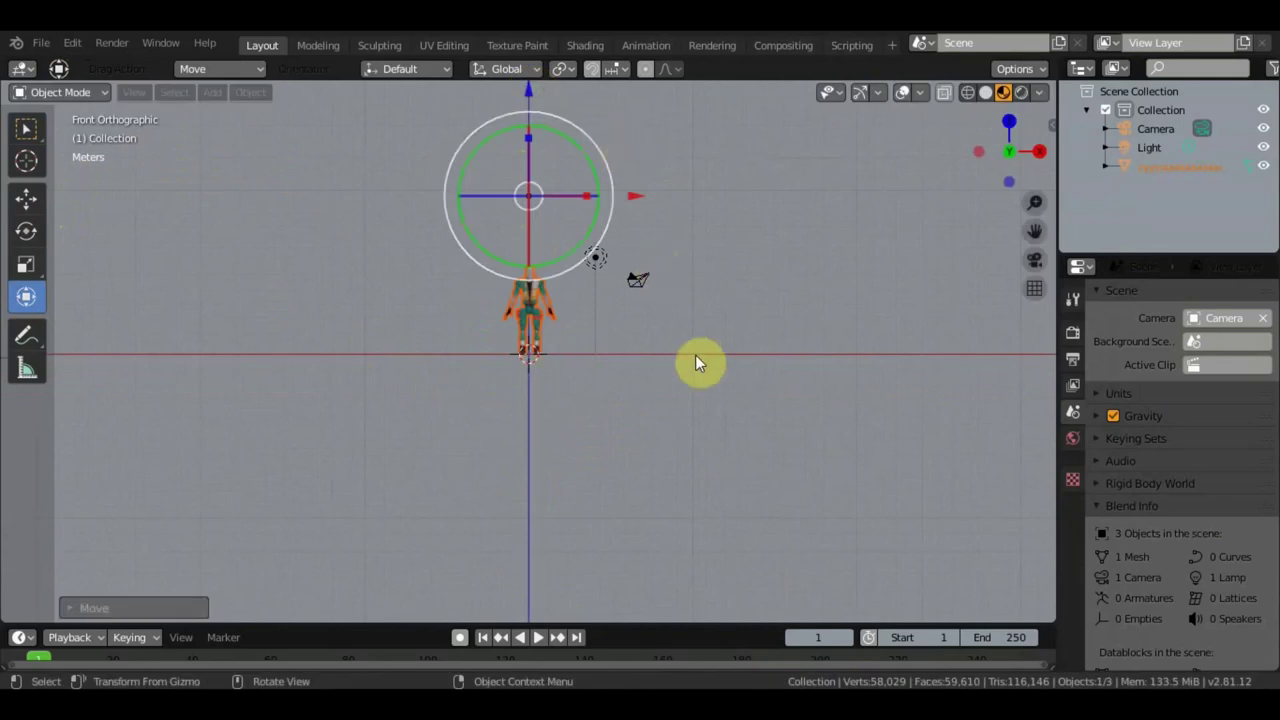
# Set the soldier's origin to the 3D cursor and scale it up by 2.6605
pyautogui.click(242, 91)
pyautogui.moveTo(279, 132)
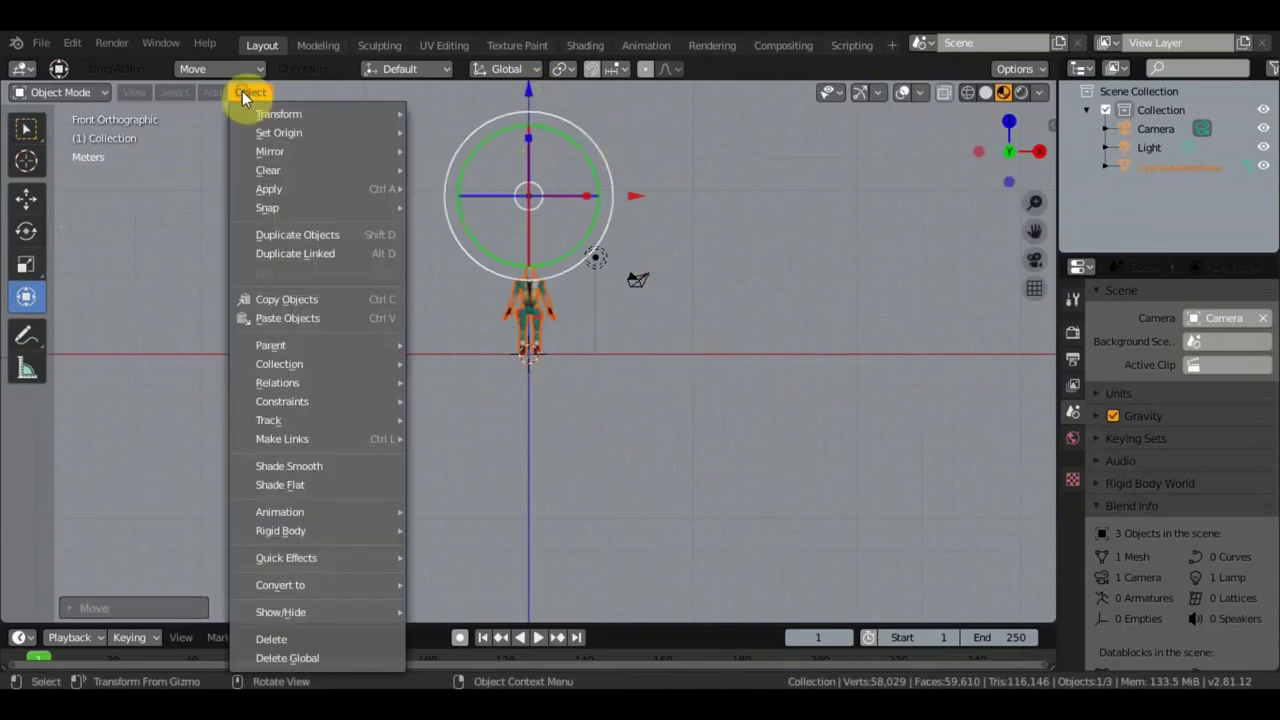
pyautogui.click(465, 175)
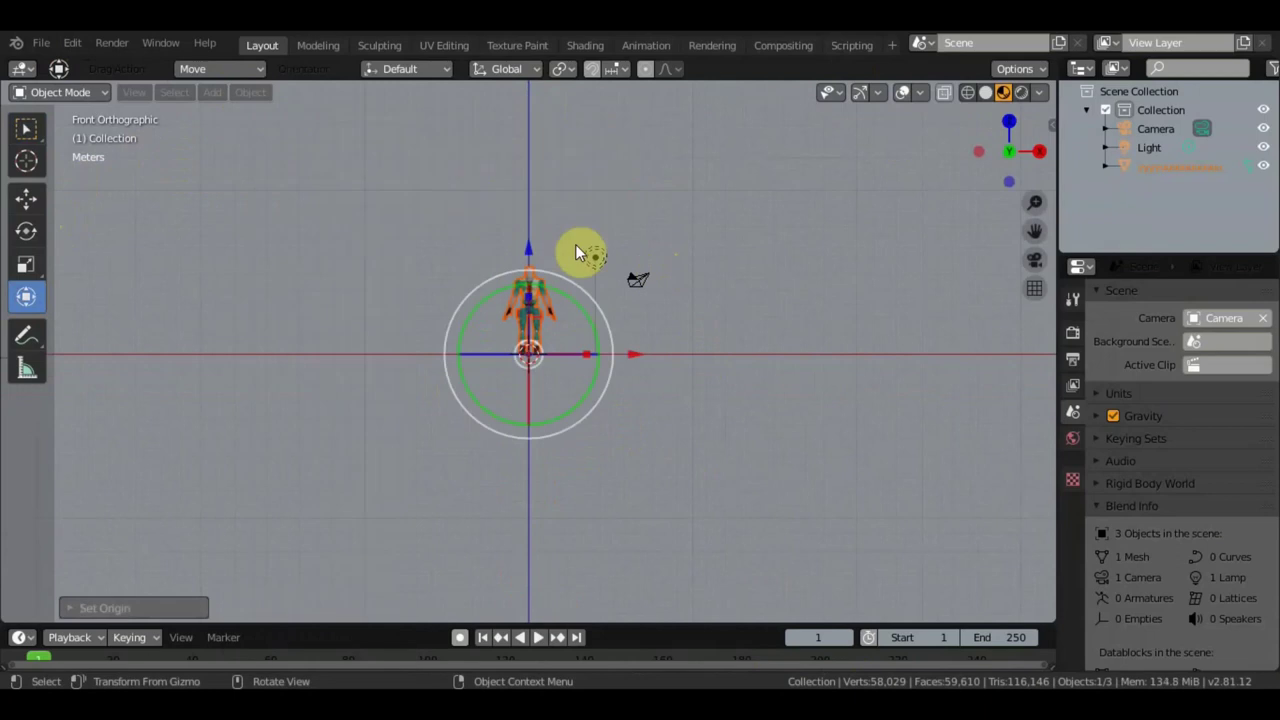
pyautogui.press('s')
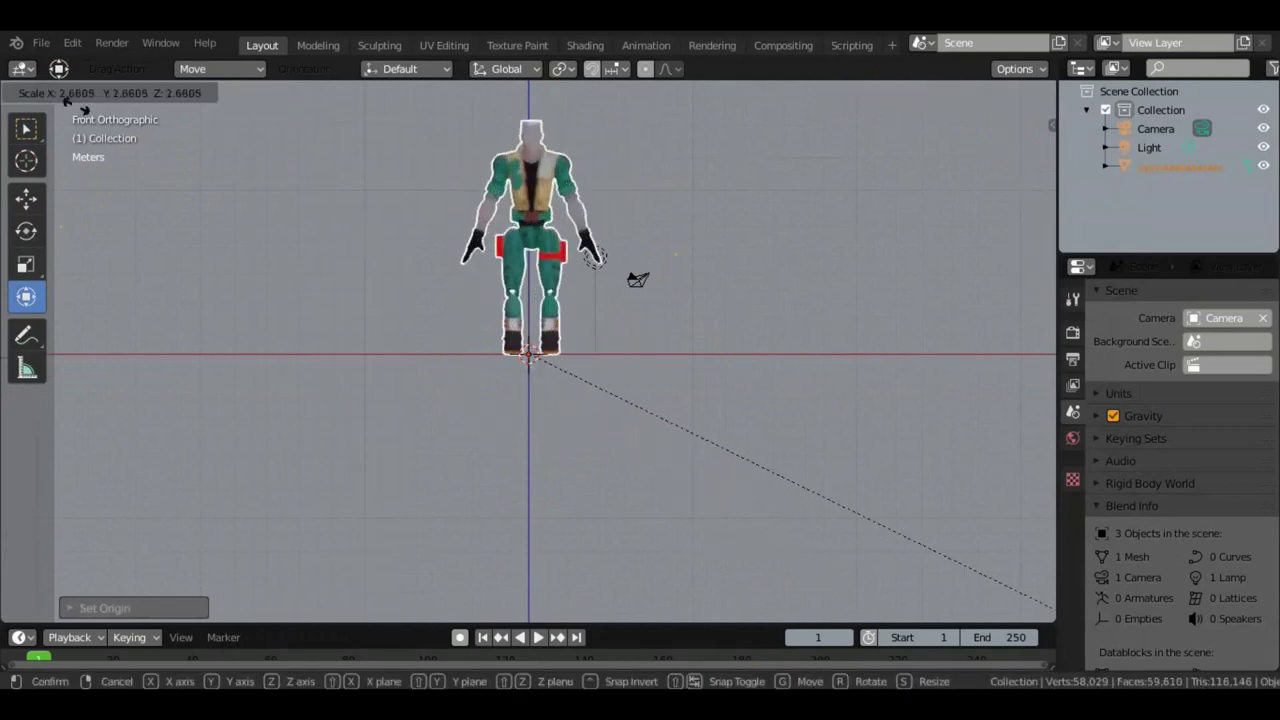
pyautogui.click(846, 422)
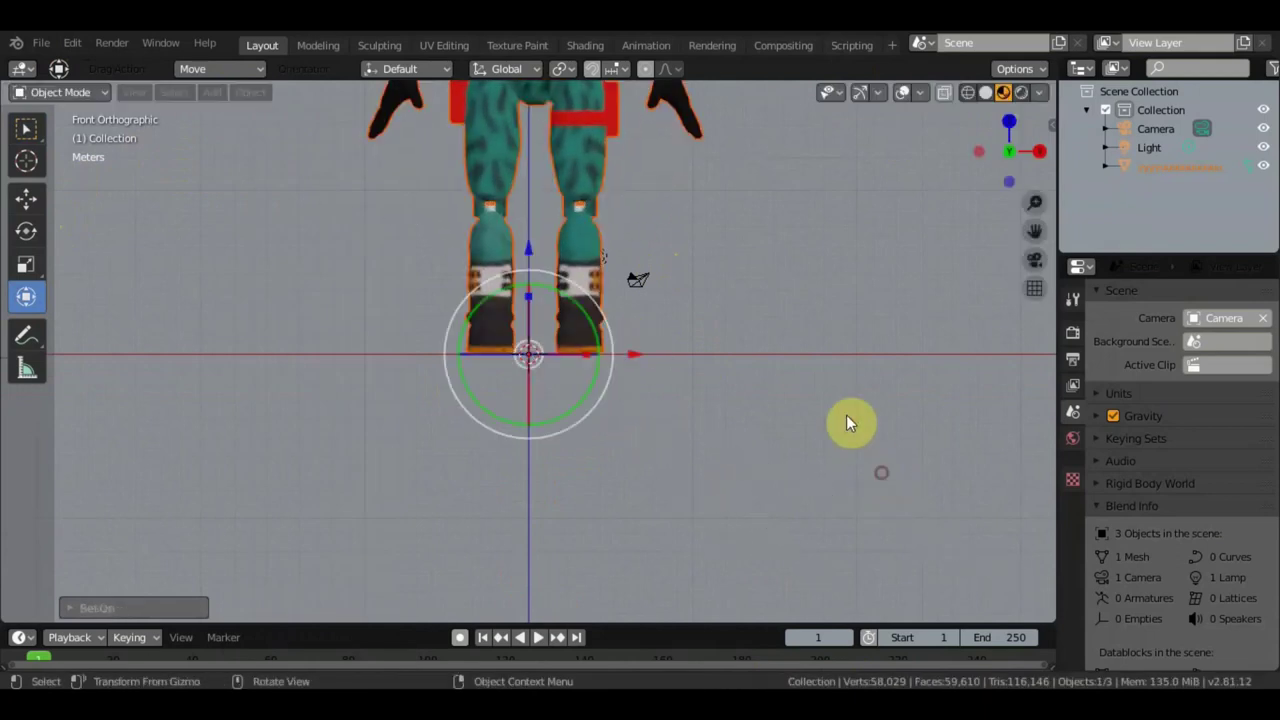
pyautogui.moveTo(651, 237)
pyautogui.keyDown('shift'); pyautogui.mouseDown(button='middle')
pyautogui.moveTo(748, 437)
pyautogui.moveTo(737, 586)
pyautogui.moveTo(722, 516)
pyautogui.mouseUp(button='middle'); pyautogui.keyUp('shift')
pyautogui.scroll(3, 712, 480)
pyautogui.keyDown('shift'); pyautogui.scroll(2, 865, 416); pyautogui.keyUp('shift')
pyautogui.moveTo(863, 415)
pyautogui.mouseDown(button='middle')
pyautogui.moveTo(760, 430)
pyautogui.moveTo(788, 349)
pyautogui.moveTo(749, 397)
pyautogui.moveTo(894, 380)
pyautogui.moveTo(852, 381)
pyautogui.mouseUp(button='middle')
pyautogui.scroll(-4, 760, 433)
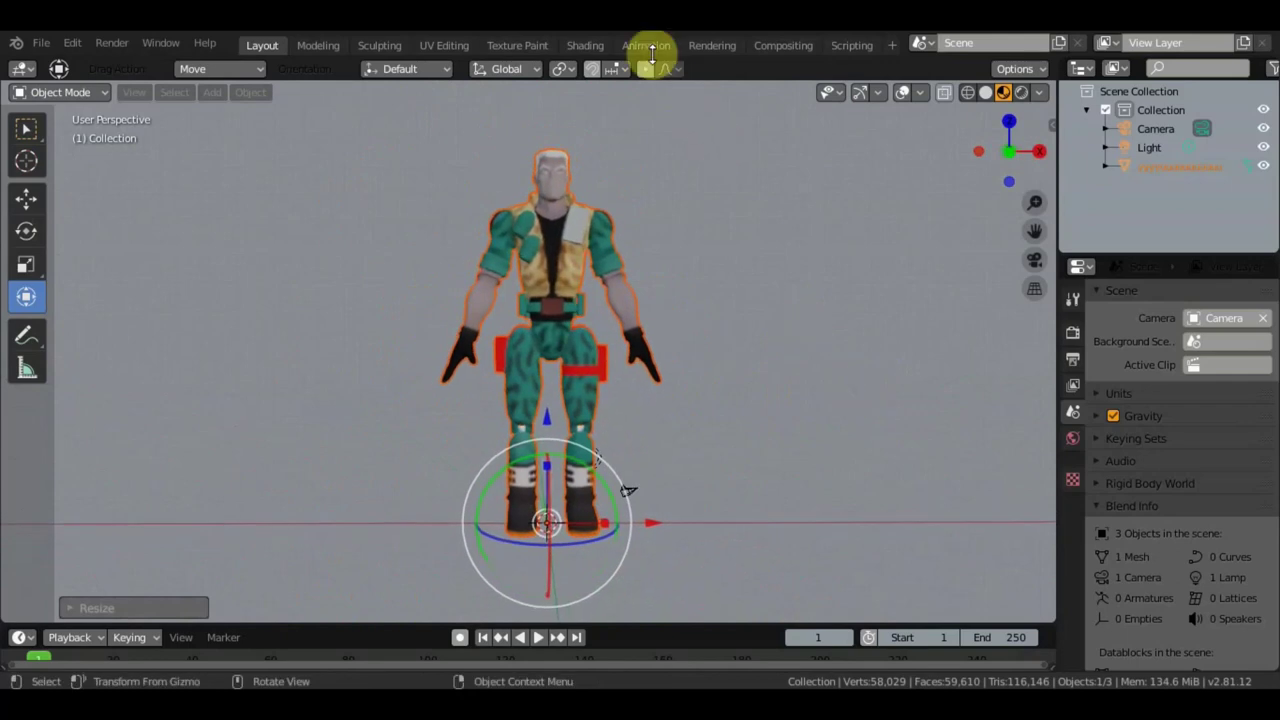
# Switch to the Shading workspace and select the soldier to show its material
pyautogui.click(586, 46)
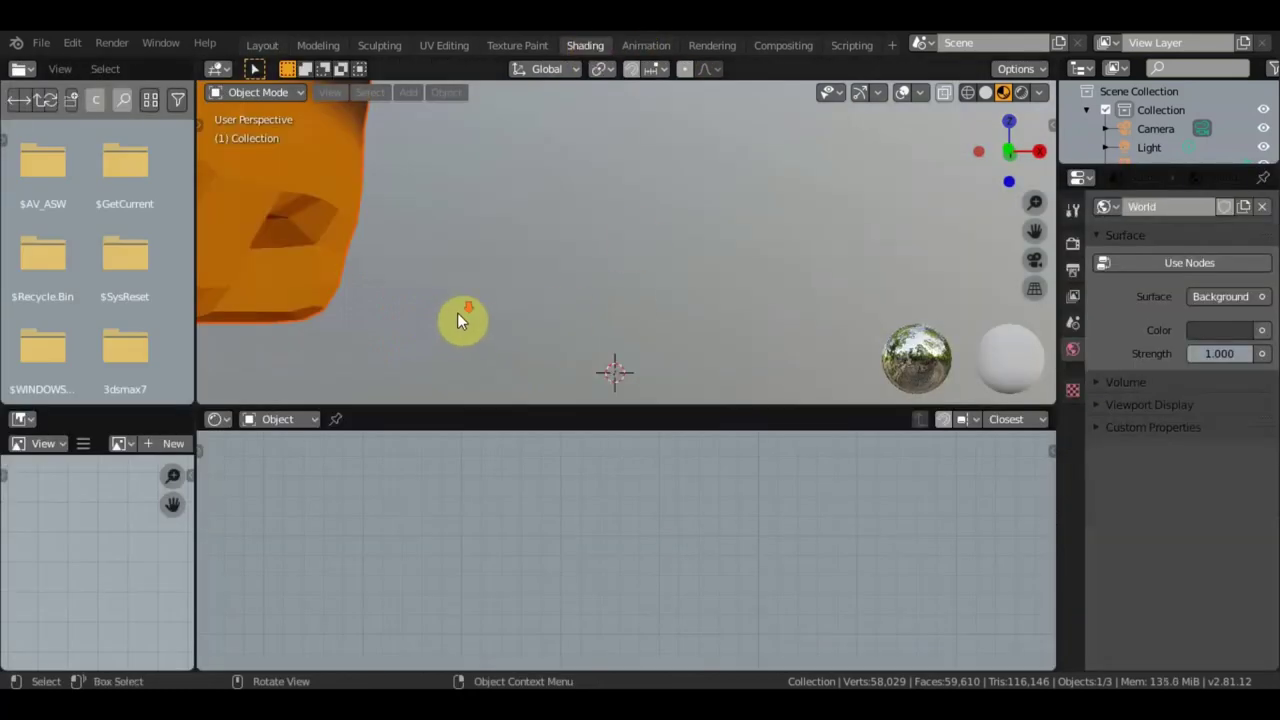
pyautogui.scroll(-2, 457, 312)
pyautogui.scroll(-2, 460, 305)
pyautogui.scroll(-3, 490, 285)
pyautogui.scroll(-2, 535, 258)
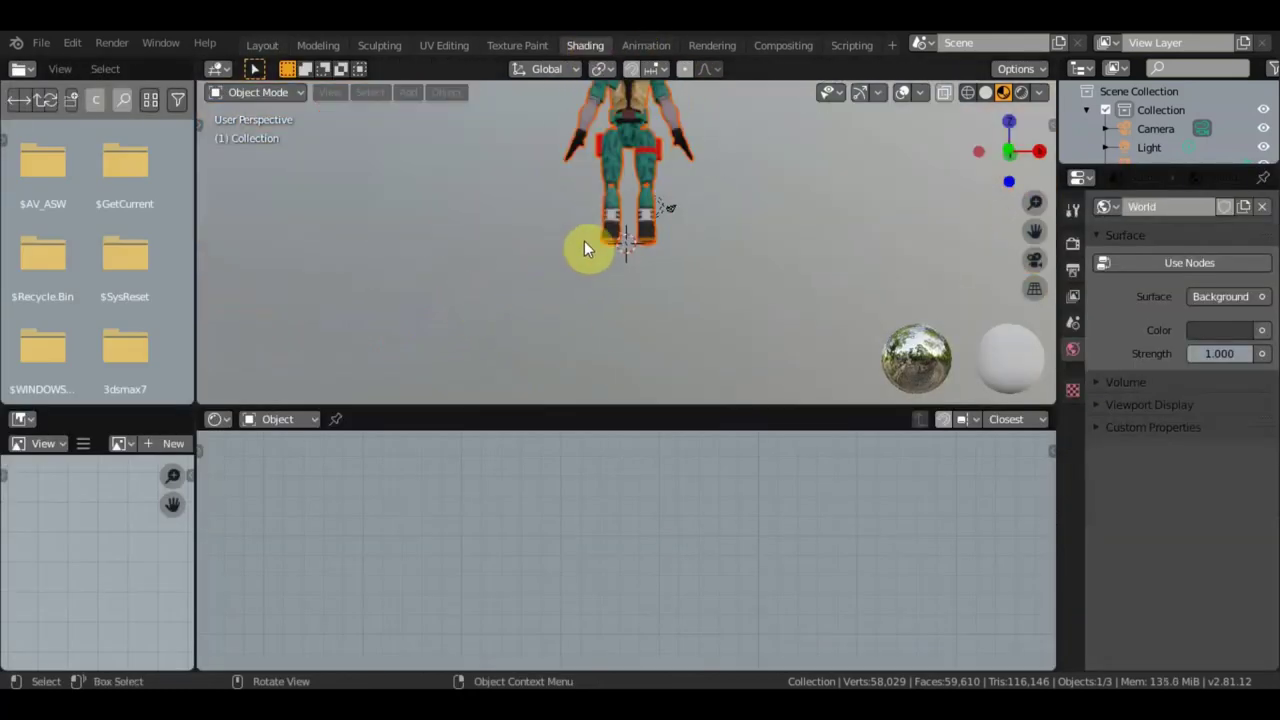
pyautogui.moveTo(722, 227); pyautogui.dragTo(740, 357, button='middle')
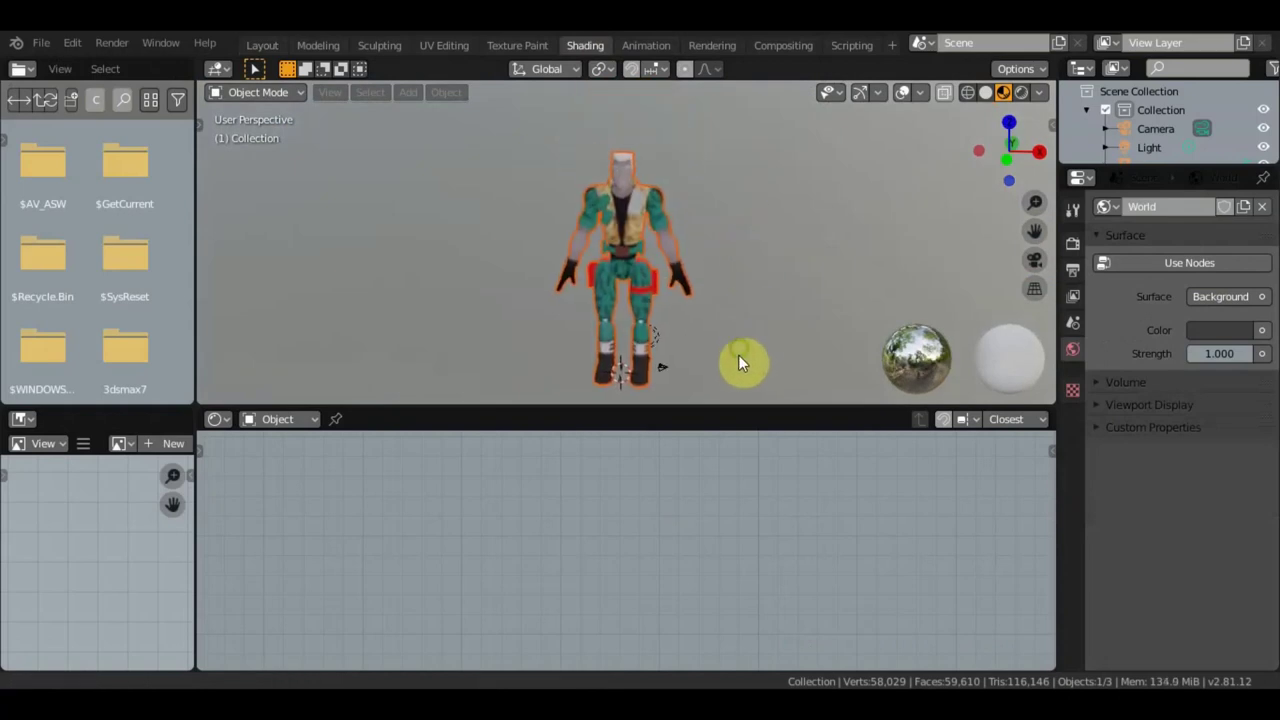
pyautogui.click(632, 231)
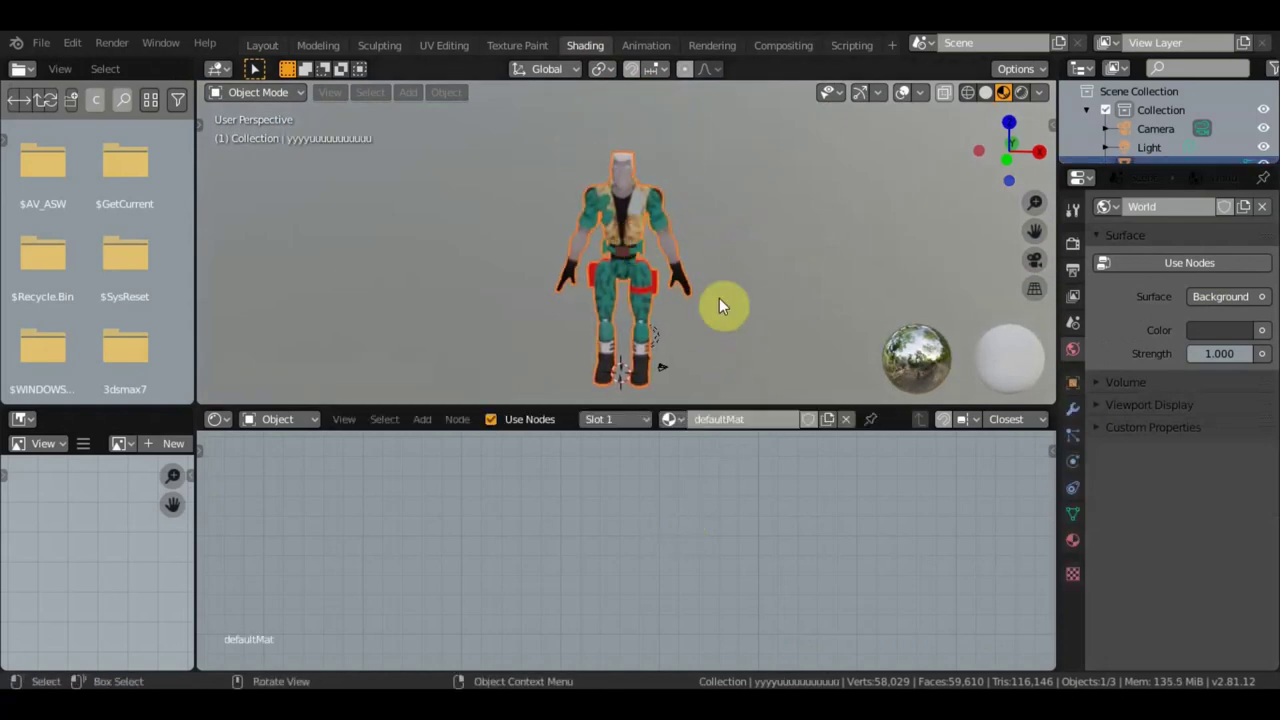
# Enlarge the Shader Editor and frame the defaultMat image and Principled BSDF nodes
pyautogui.keyDown('shift'); pyautogui.scroll(5, 723, 525); pyautogui.keyUp('shift')
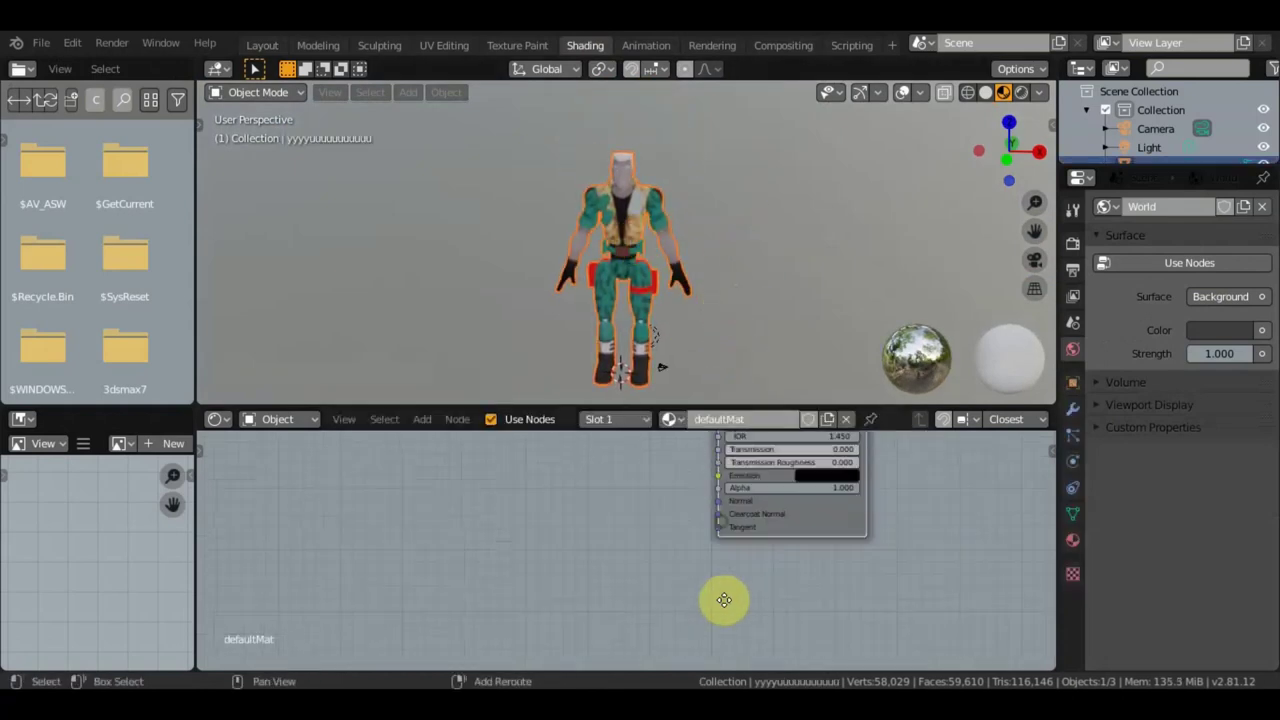
pyautogui.scroll(-1, 616, 542)
pyautogui.scroll(-2, 616, 542)
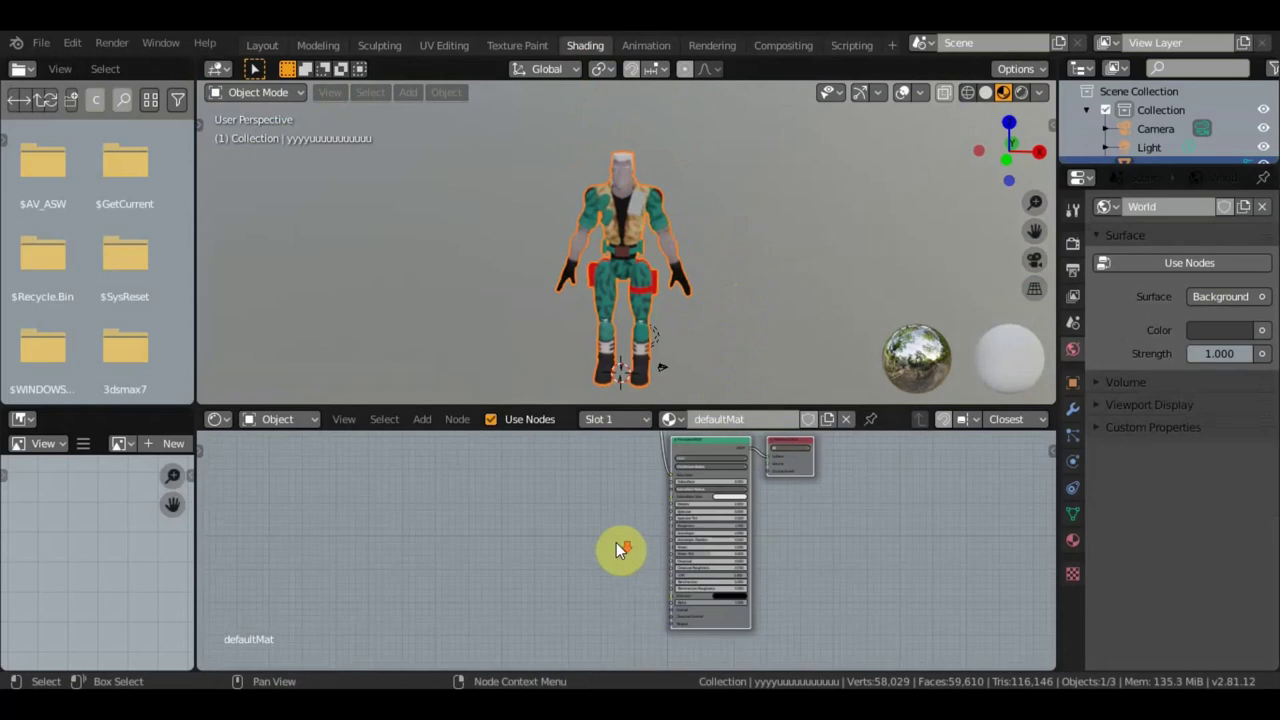
pyautogui.scroll(-2, 616, 542)
pyautogui.scroll(-2, 616, 542)
pyautogui.moveTo(757, 551)
pyautogui.mouseDown(button='middle')
pyautogui.moveTo(812, 516)
pyautogui.moveTo(761, 538)
pyautogui.mouseUp(button='middle')
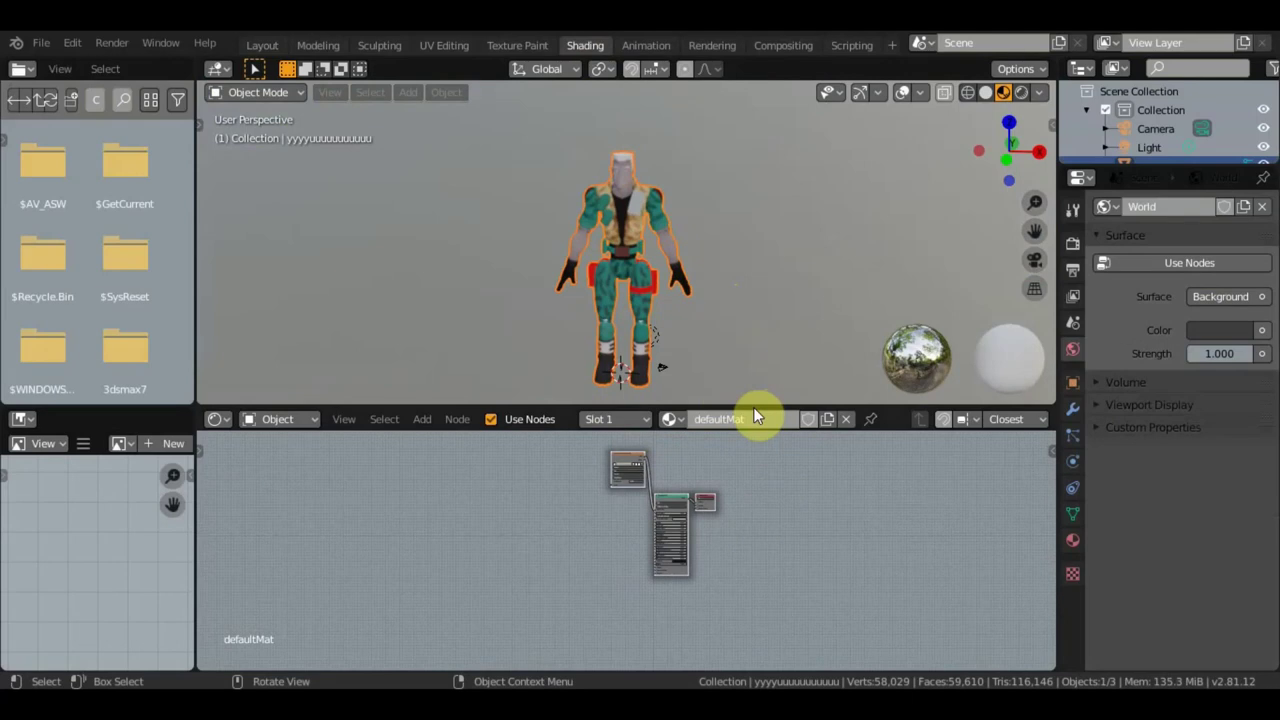
pyautogui.moveTo(754, 409); pyautogui.dragTo(761, 175)
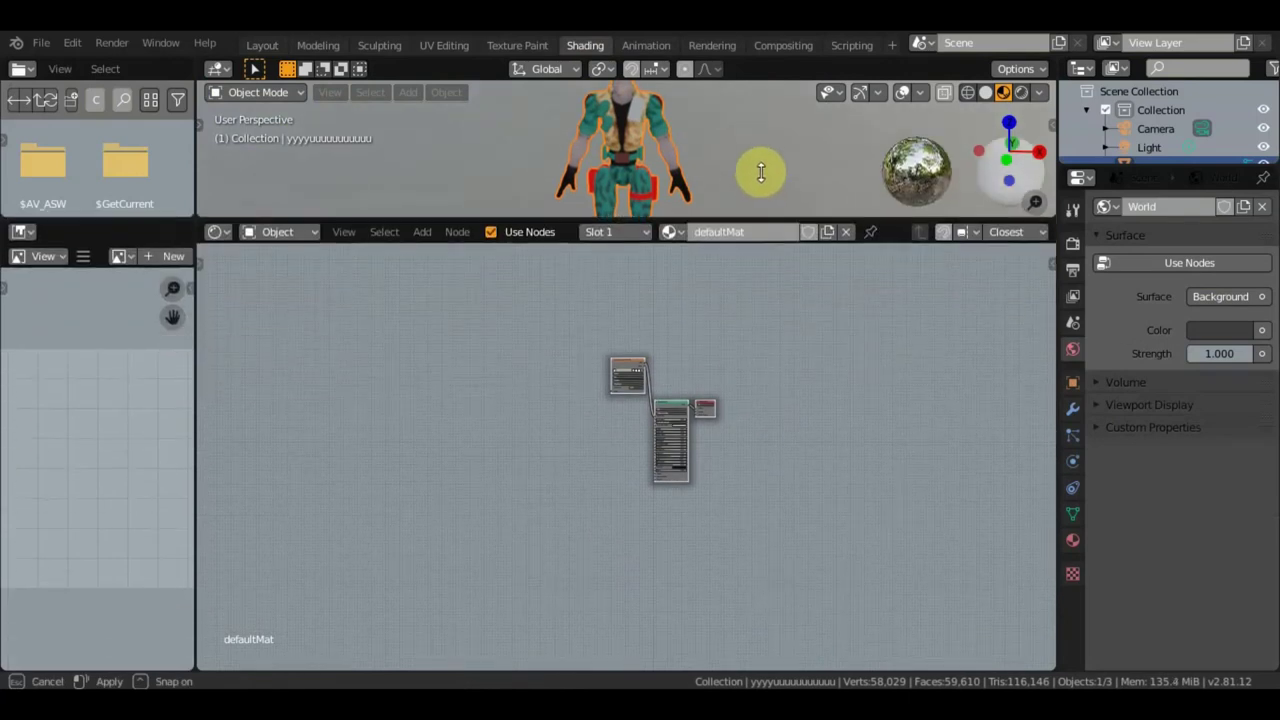
pyautogui.scroll(3, 763, 354)
pyautogui.scroll(3, 763, 357)
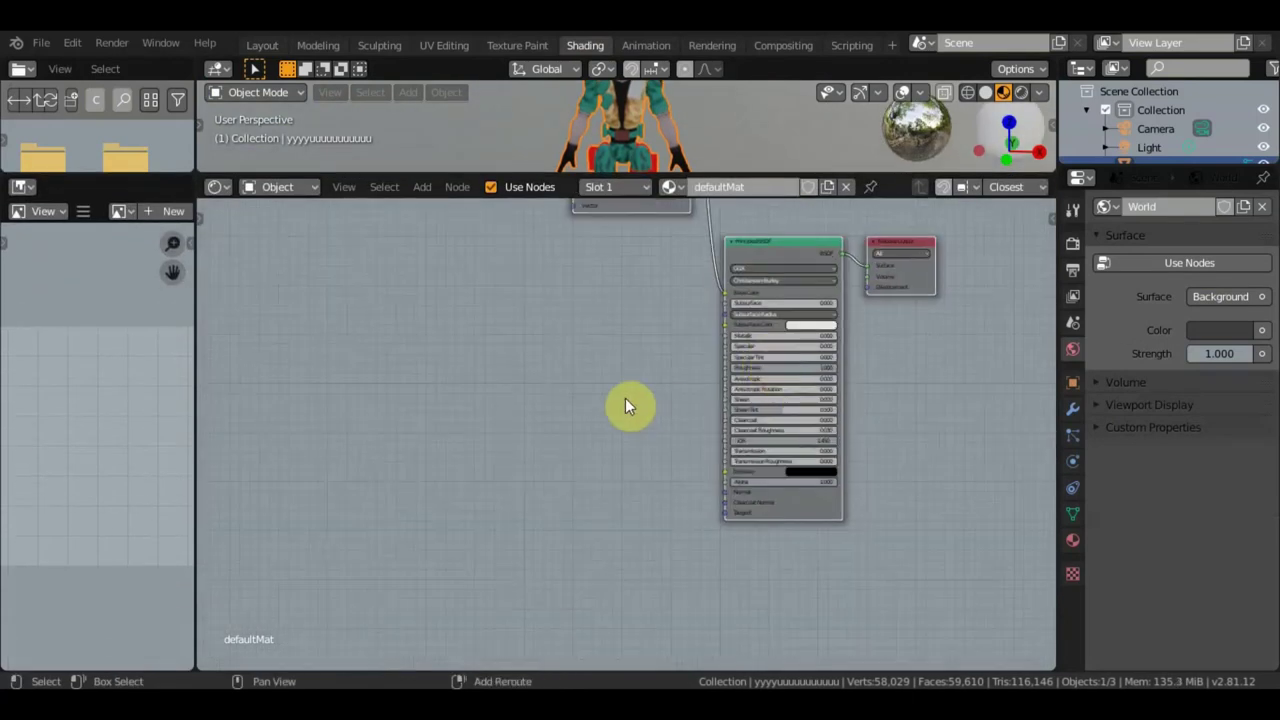
pyautogui.moveTo(633, 410); pyautogui.dragTo(584, 499, button='middle')
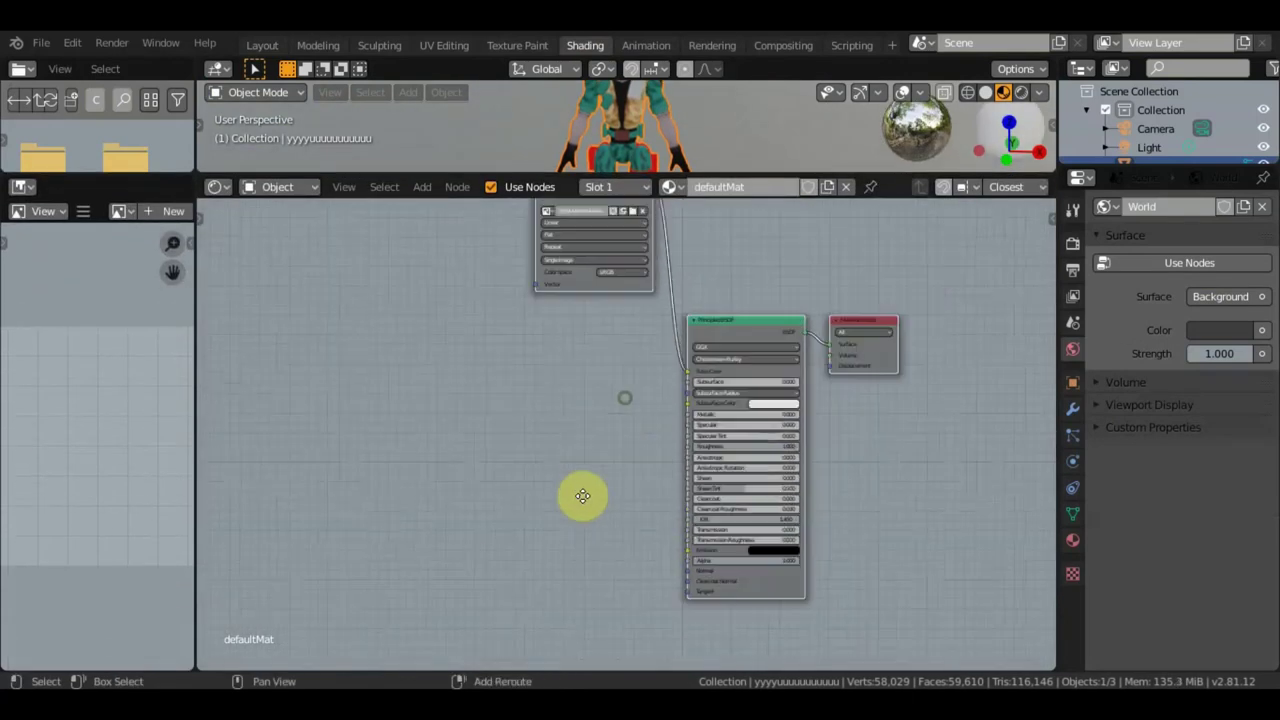
# Add an Image Texture node left of the Principled BSDF, linking its Color to Normal
pyautogui.click(424, 187)
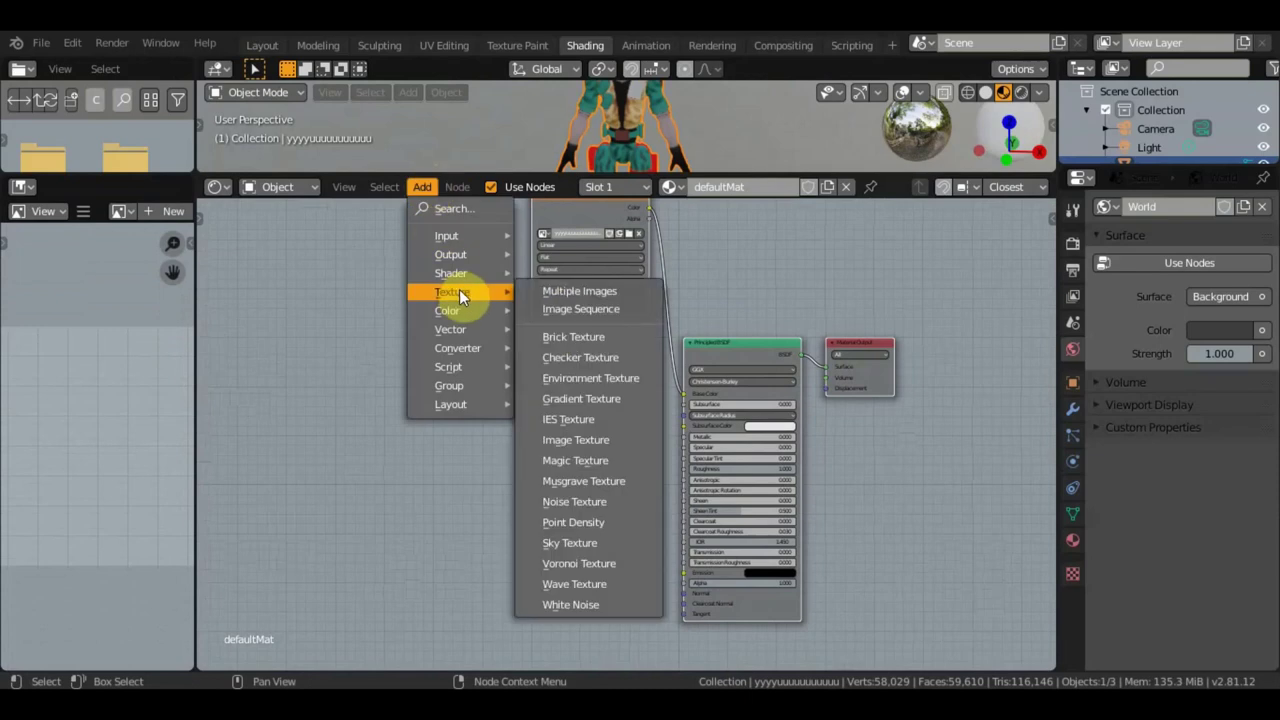
pyautogui.click(590, 440)
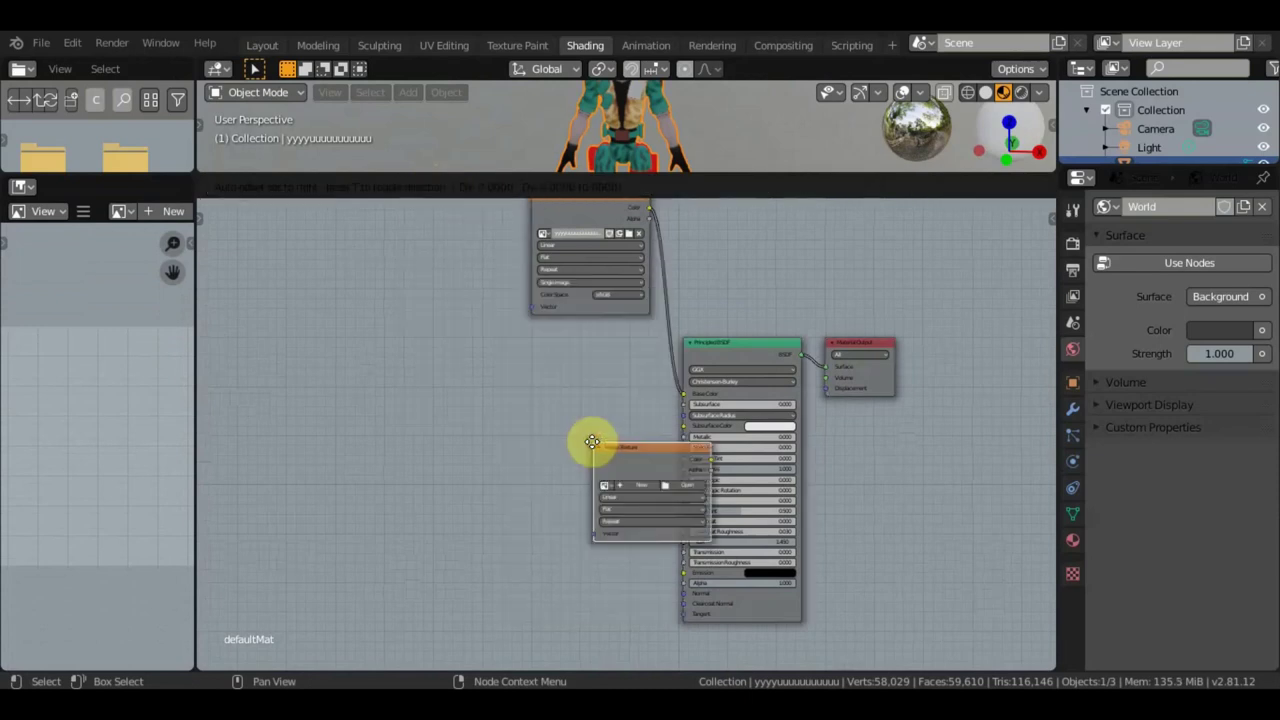
pyautogui.click(453, 406)
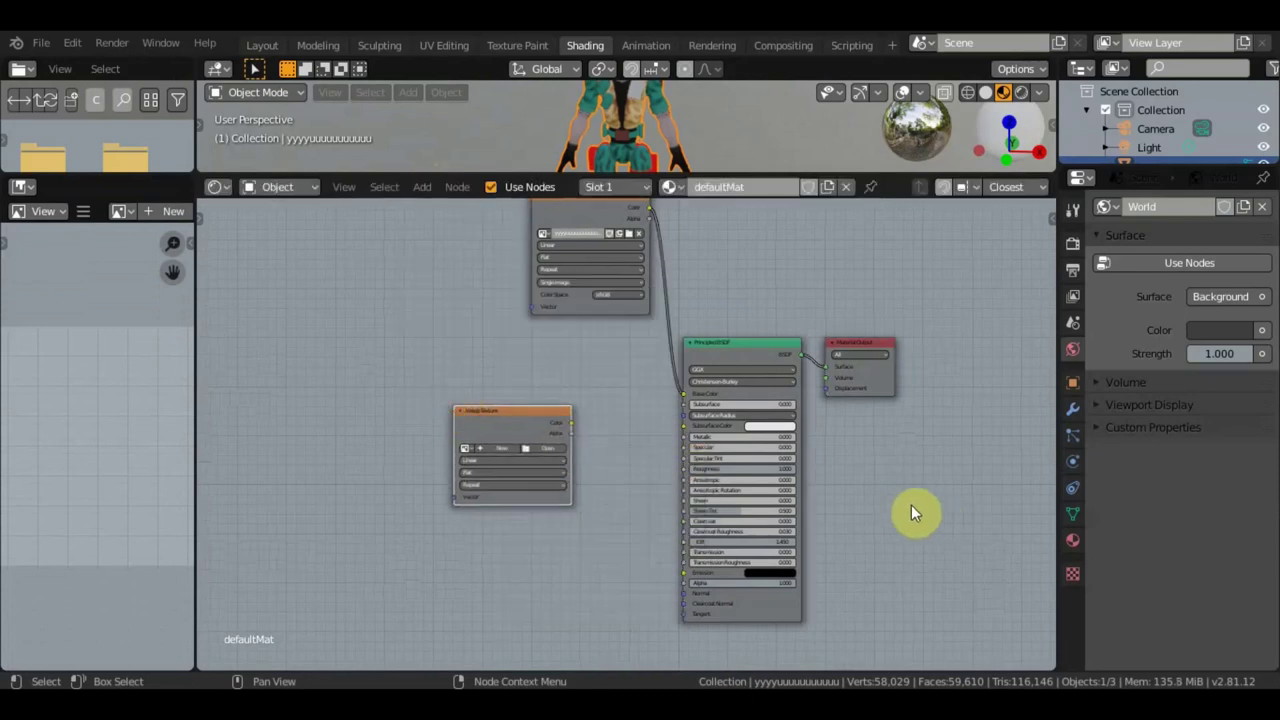
pyautogui.moveTo(900, 508); pyautogui.dragTo(909, 360, button='middle')
pyautogui.scroll(3, 909, 360)
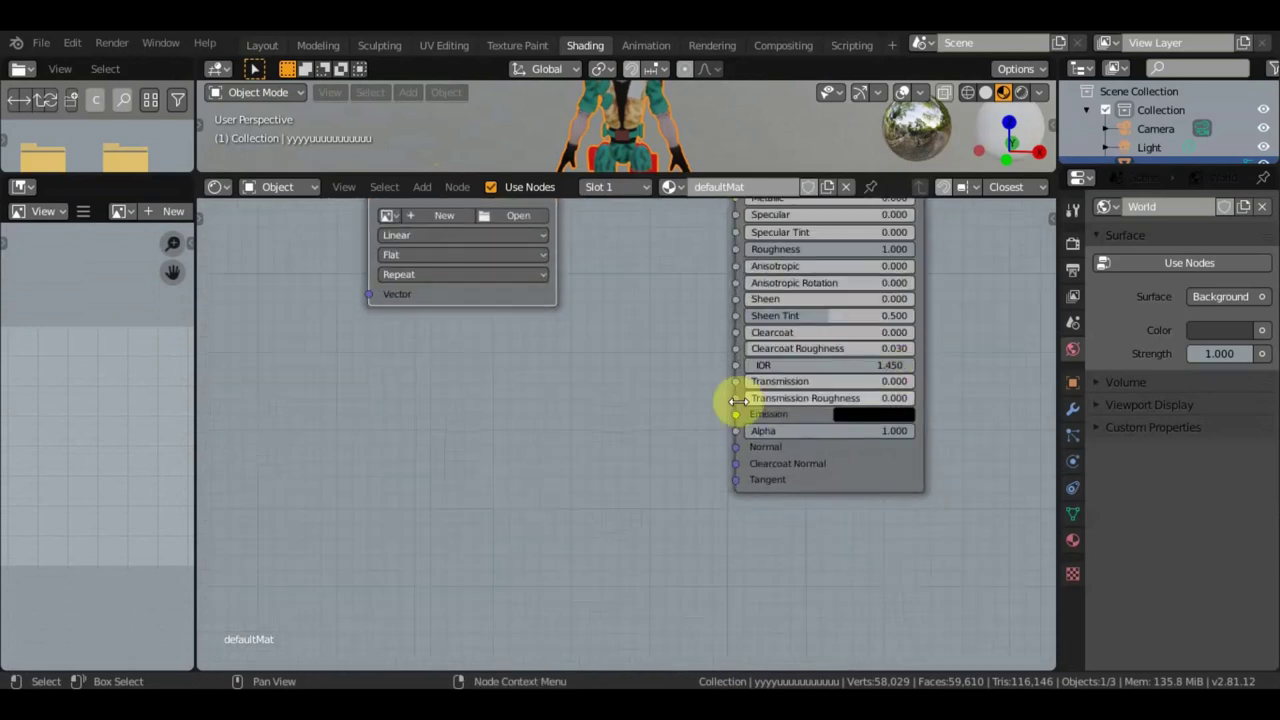
pyautogui.keyDown('shift'); pyautogui.moveTo(594, 400); pyautogui.dragTo(565, 478, button='middle'); pyautogui.keyUp('shift')
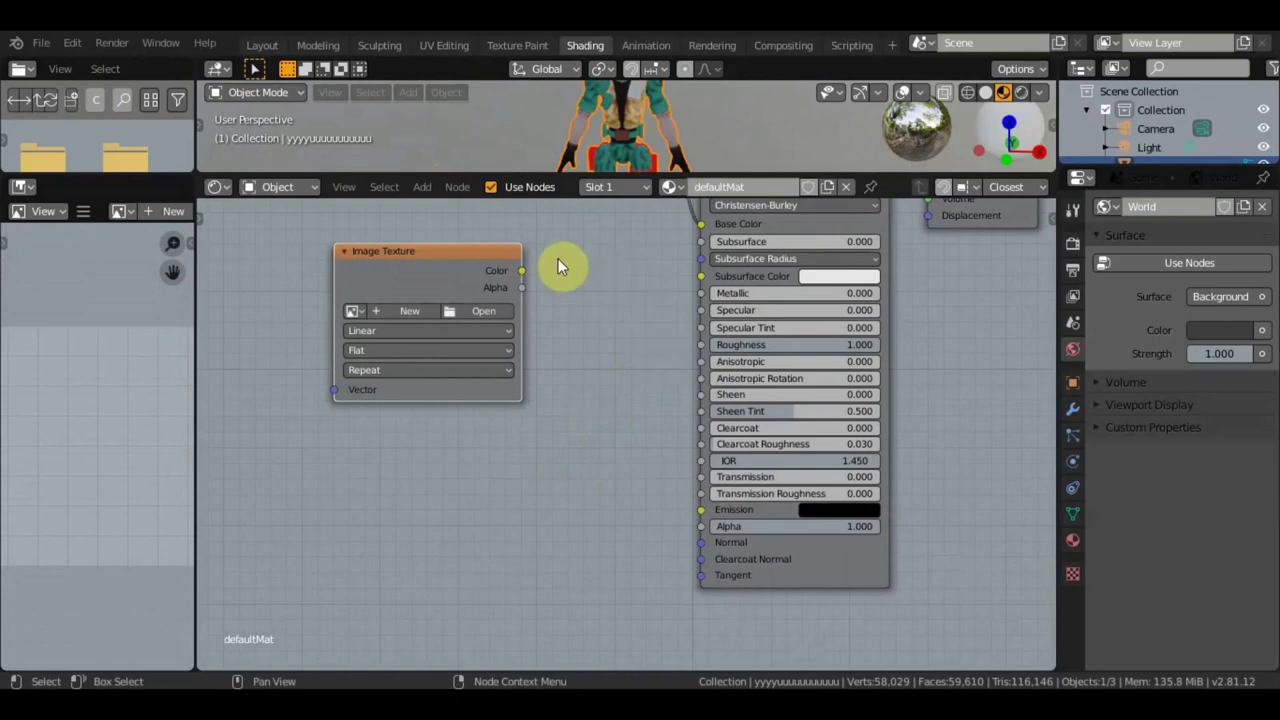
pyautogui.moveTo(522, 270)
pyautogui.mouseDown()
pyautogui.moveTo(678, 460)
pyautogui.moveTo(701, 542)
pyautogui.mouseUp()
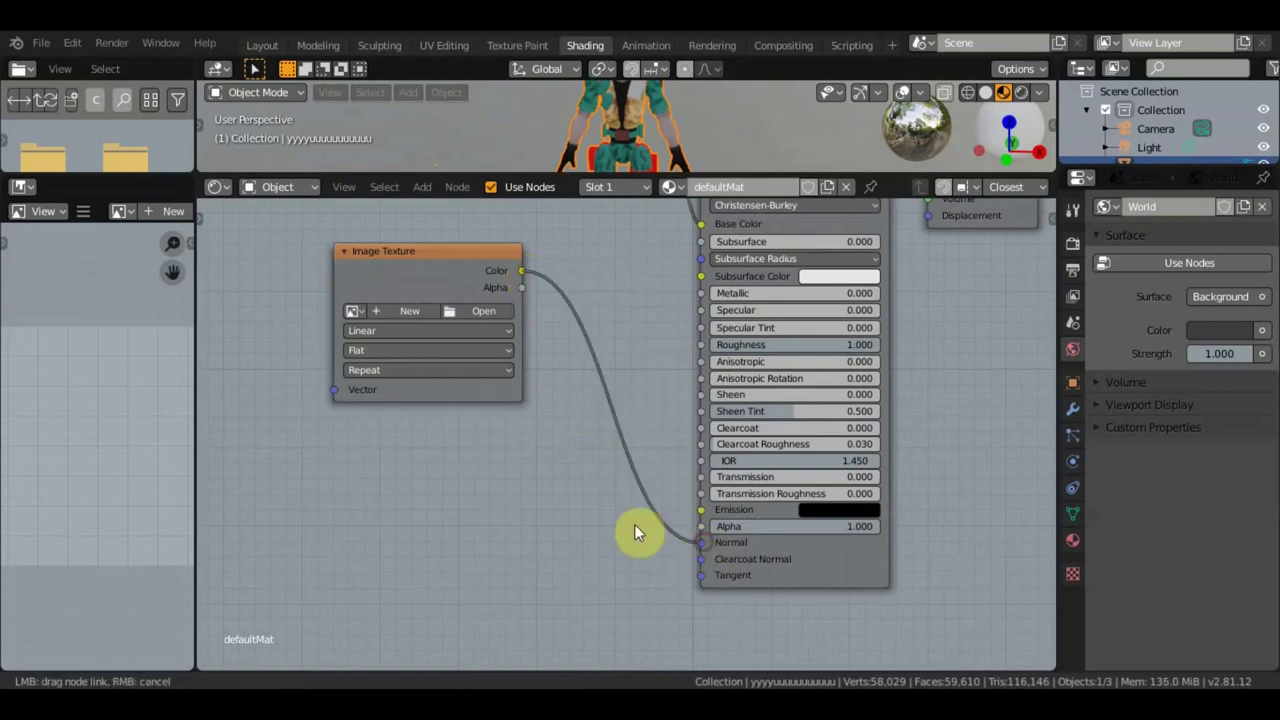
pyautogui.click(474, 307)
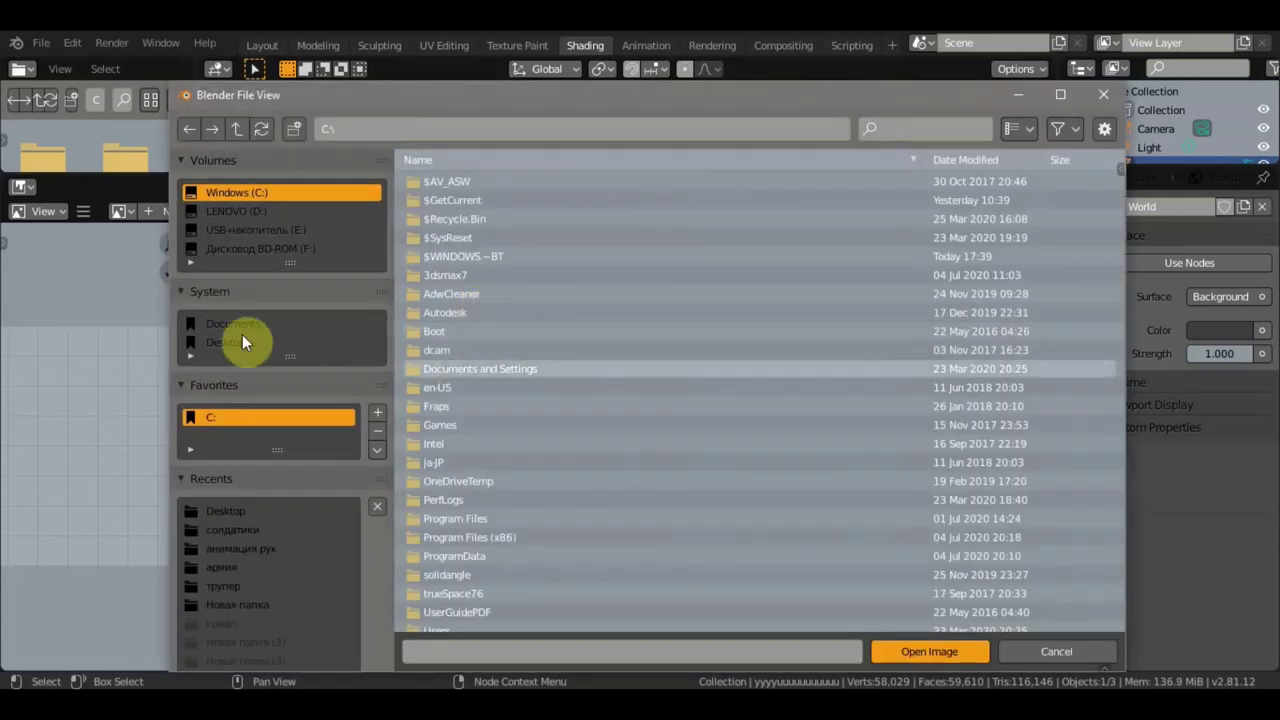
# Load PM3D_Sphere3D_2_NM.BMP from the Desktop, browsing as thumbnails, into the new texture node
pyautogui.click(240, 341)
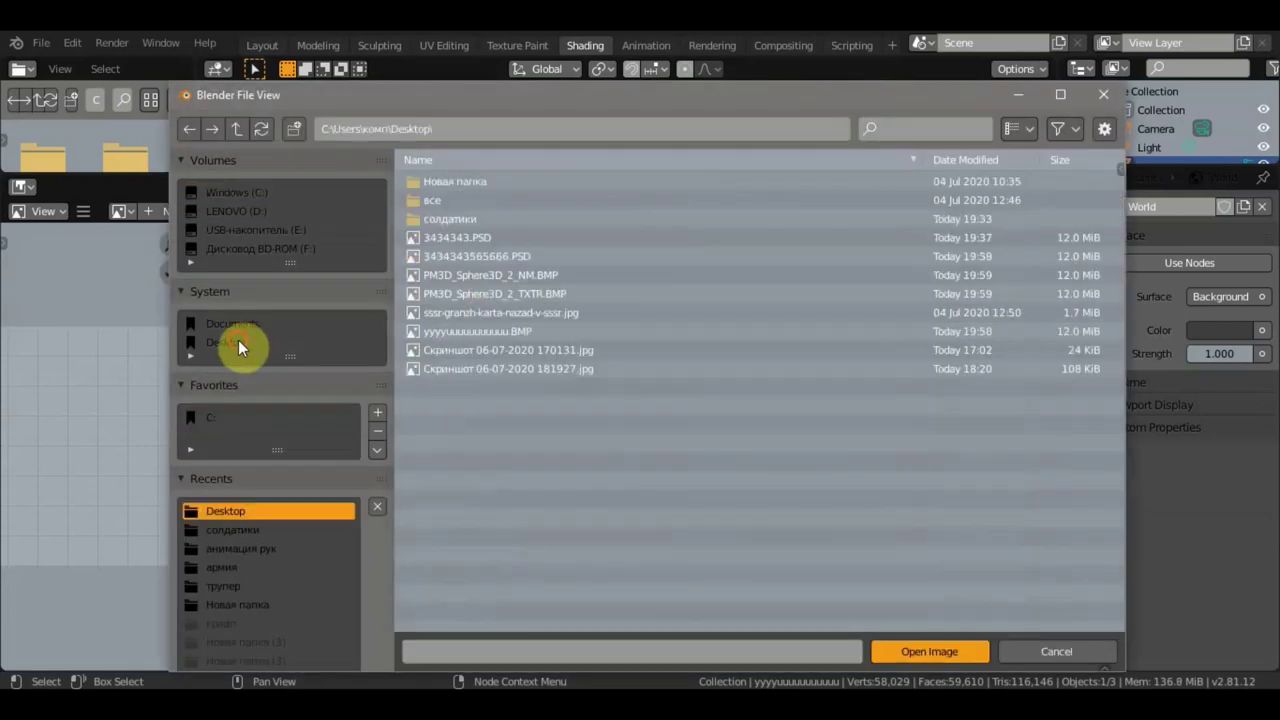
pyautogui.click(1030, 129)
pyautogui.click(980, 229)
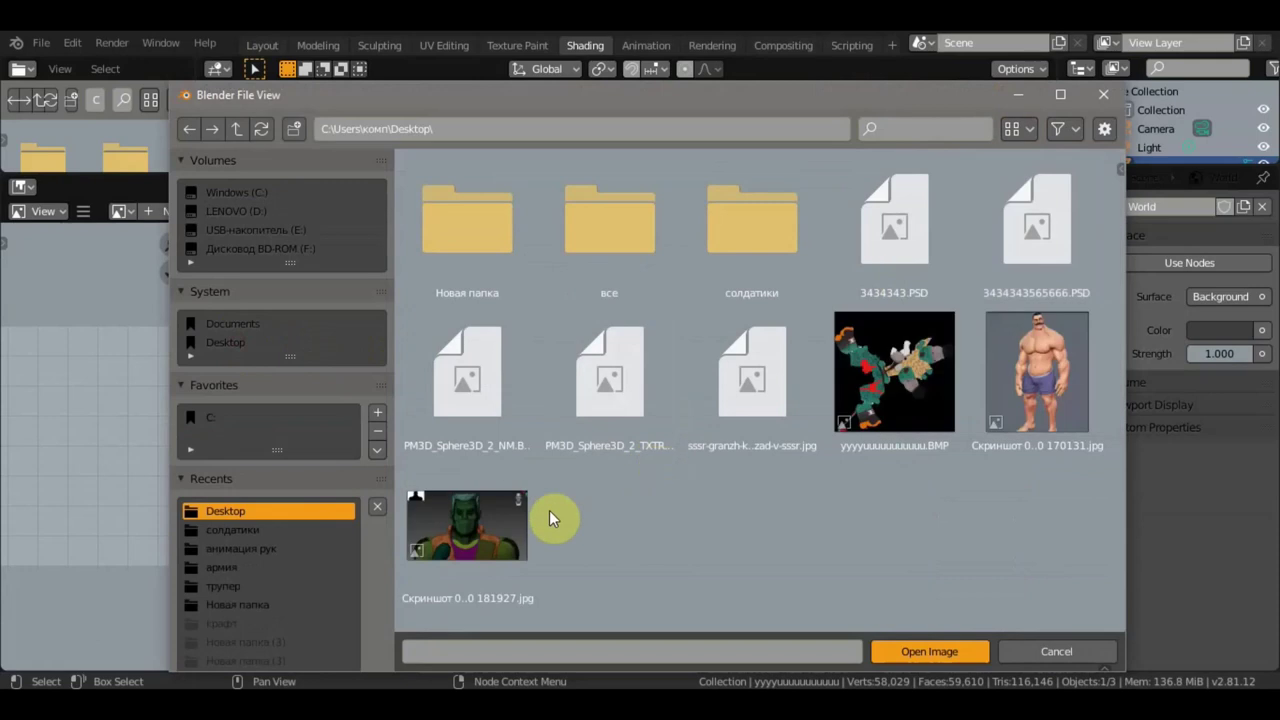
pyautogui.click(457, 415)
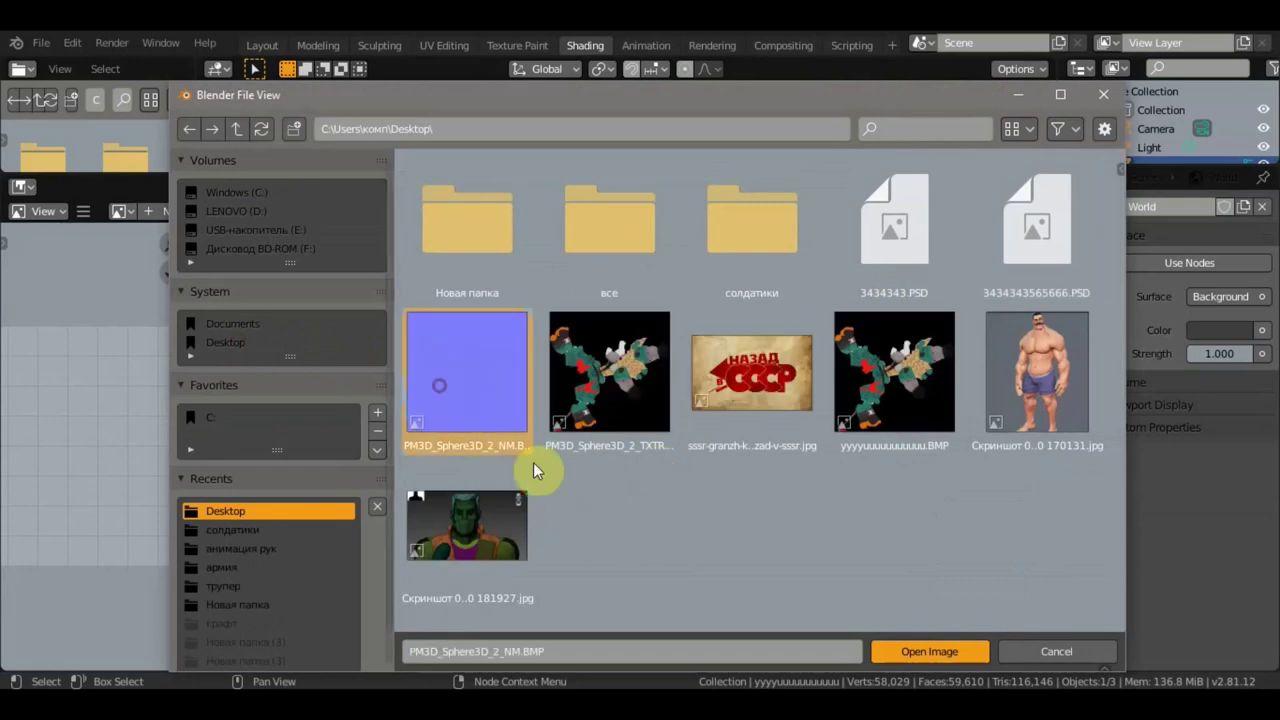
pyautogui.click(930, 653)
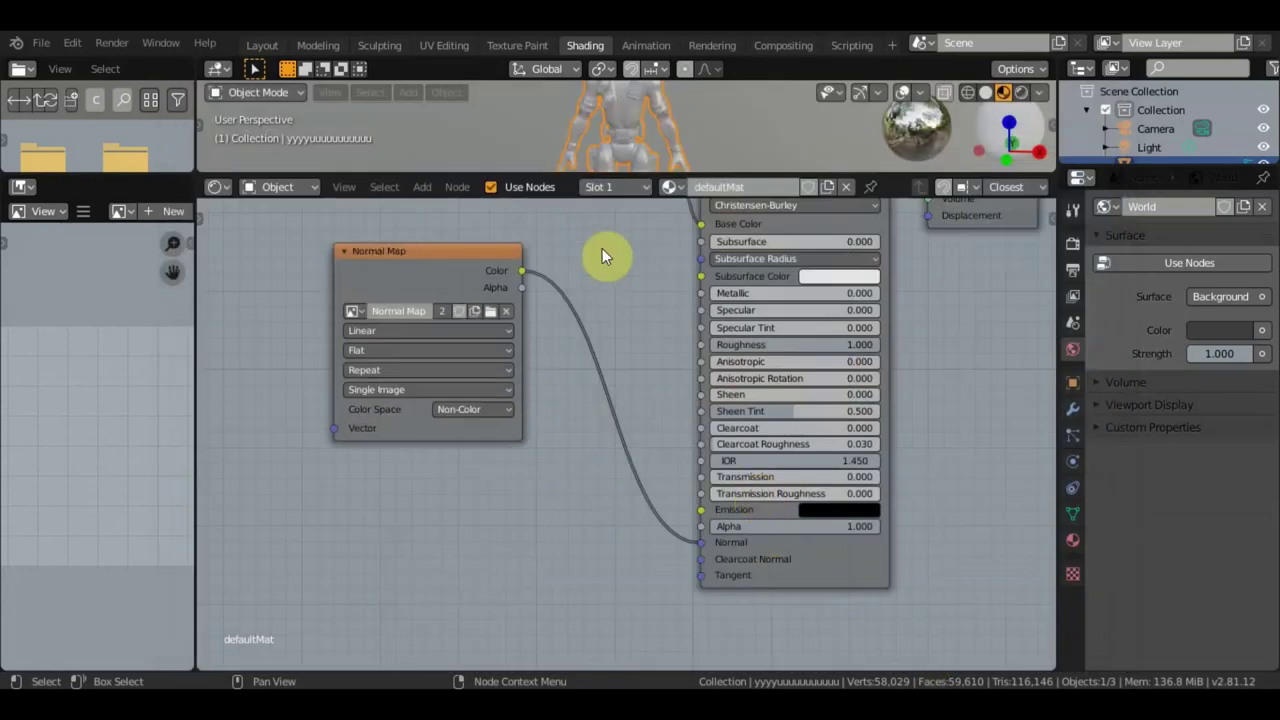
pyautogui.moveTo(586, 286); pyautogui.dragTo(571, 400, button='middle')
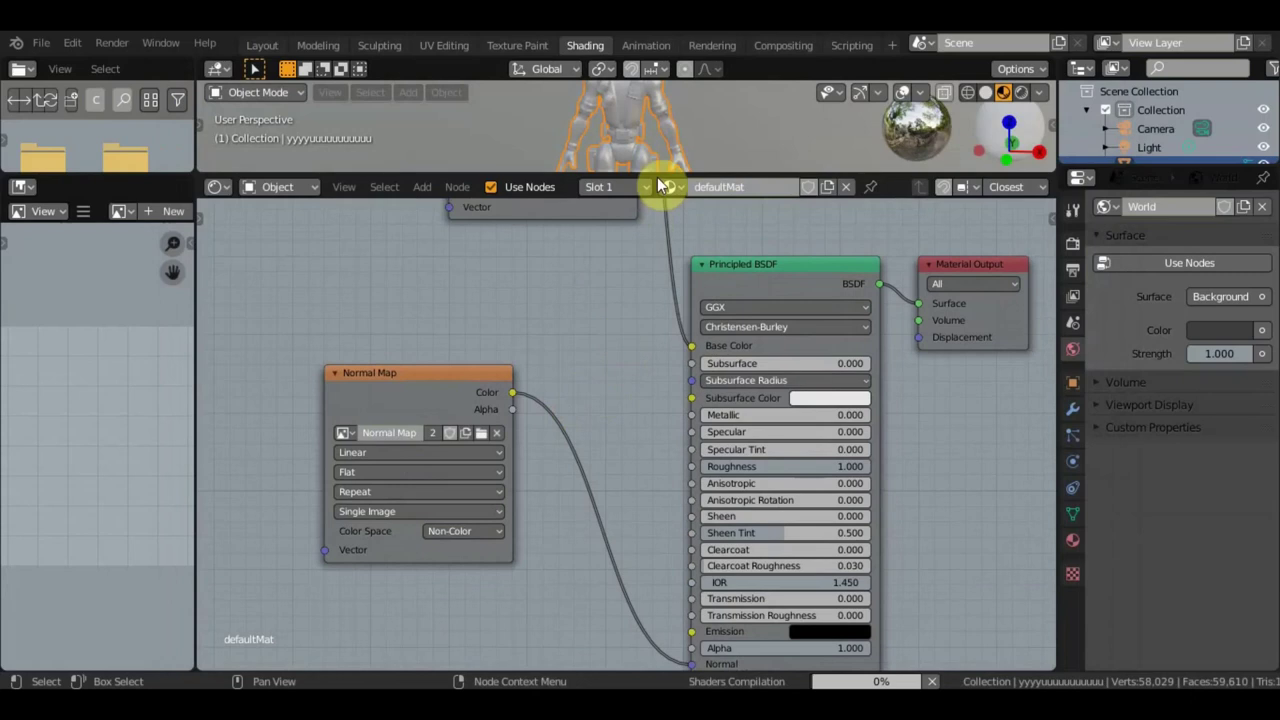
pyautogui.moveTo(657, 175); pyautogui.dragTo(645, 470)
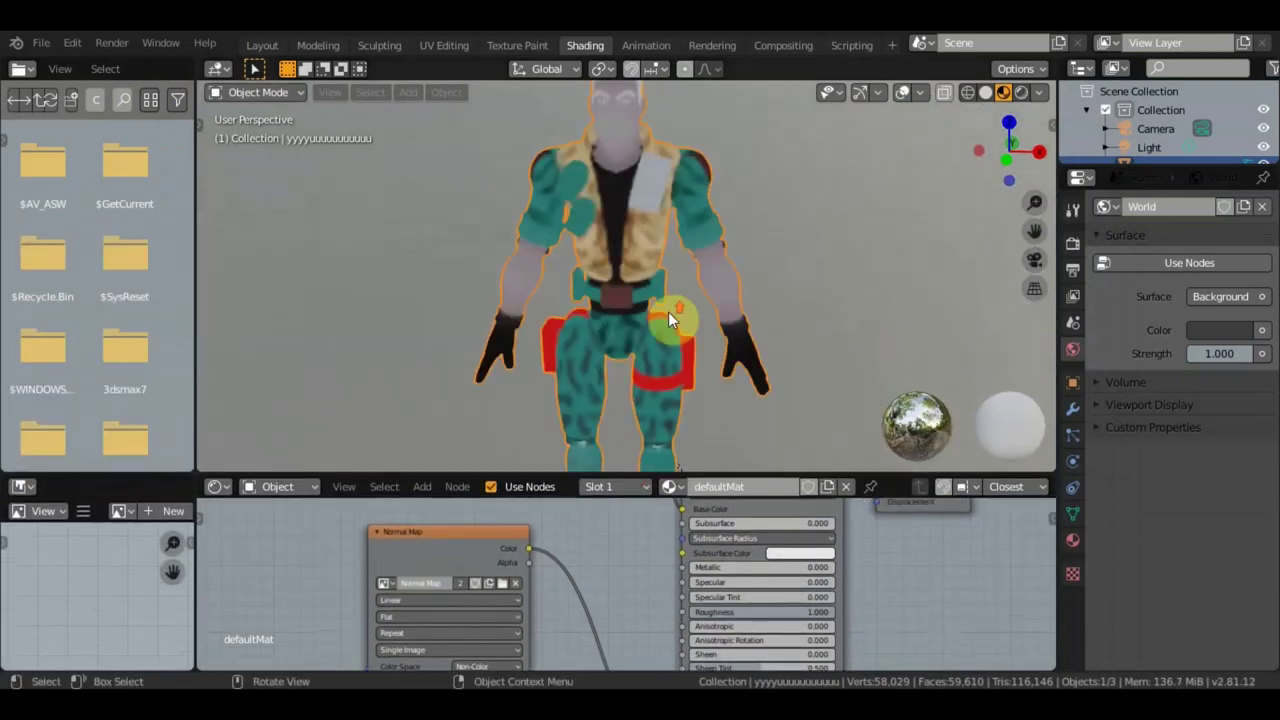
pyautogui.moveTo(712, 258); pyautogui.dragTo(738, 301, button='middle')
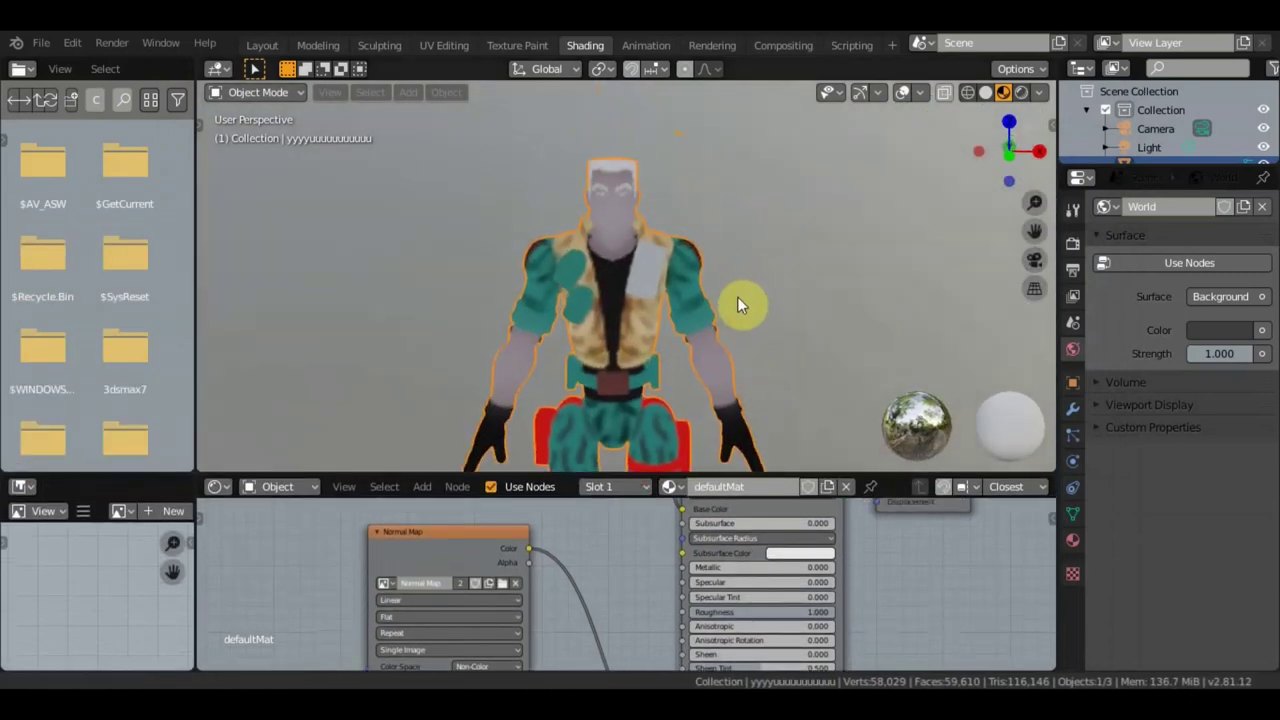
pyautogui.scroll(4, 738, 301)
pyautogui.keyDown('shift'); pyautogui.moveTo(828, 203); pyautogui.dragTo(827, 297, button='middle'); pyautogui.keyUp('shift')
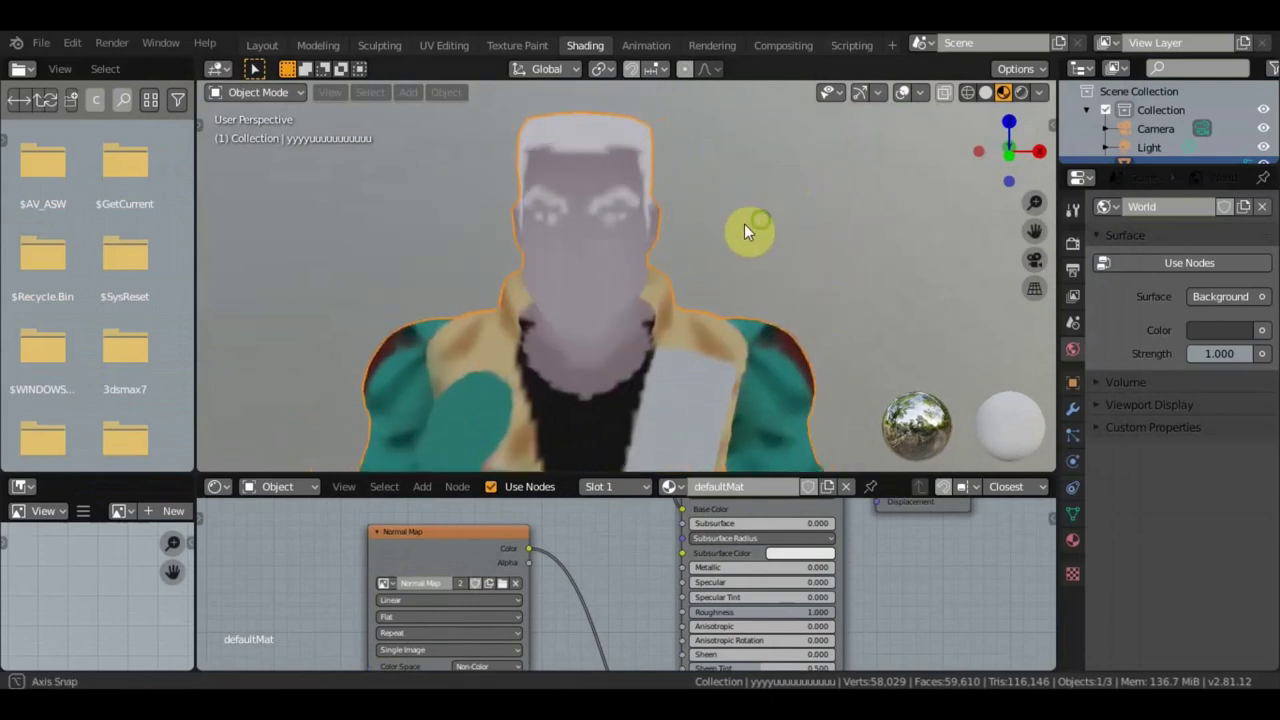
pyautogui.moveTo(761, 228); pyautogui.dragTo(767, 232, button='middle')
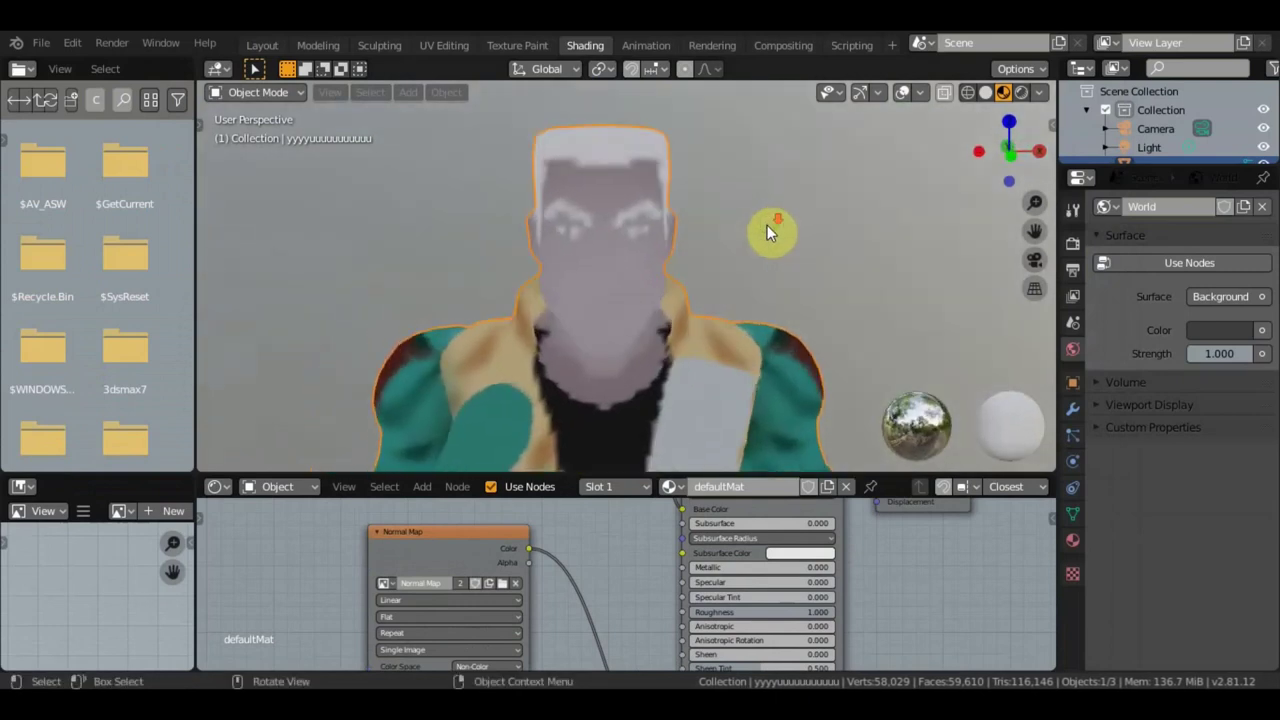
pyautogui.scroll(-3, 767, 225)
pyautogui.scroll(-2, 766, 239)
pyautogui.moveTo(747, 322)
pyautogui.keyDown('shift'); pyautogui.mouseDown(button='middle')
pyautogui.moveTo(762, 190)
pyautogui.moveTo(752, 231)
pyautogui.mouseUp(button='middle'); pyautogui.keyUp('shift')
pyautogui.moveTo(600, 472); pyautogui.dragTo(622, 167)
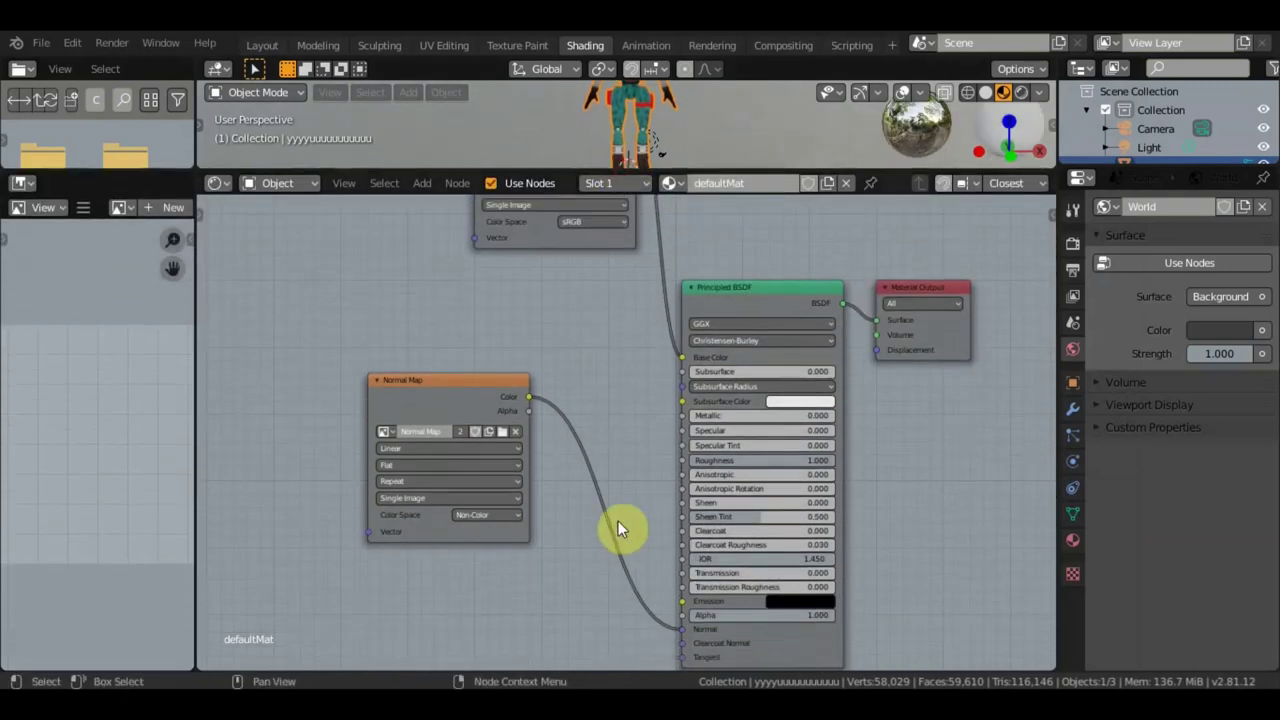
# Cut the Color→Normal link and insert a Normal Map node between the texture and the BSDF
pyautogui.moveTo(680, 629); pyautogui.dragTo(569, 433)
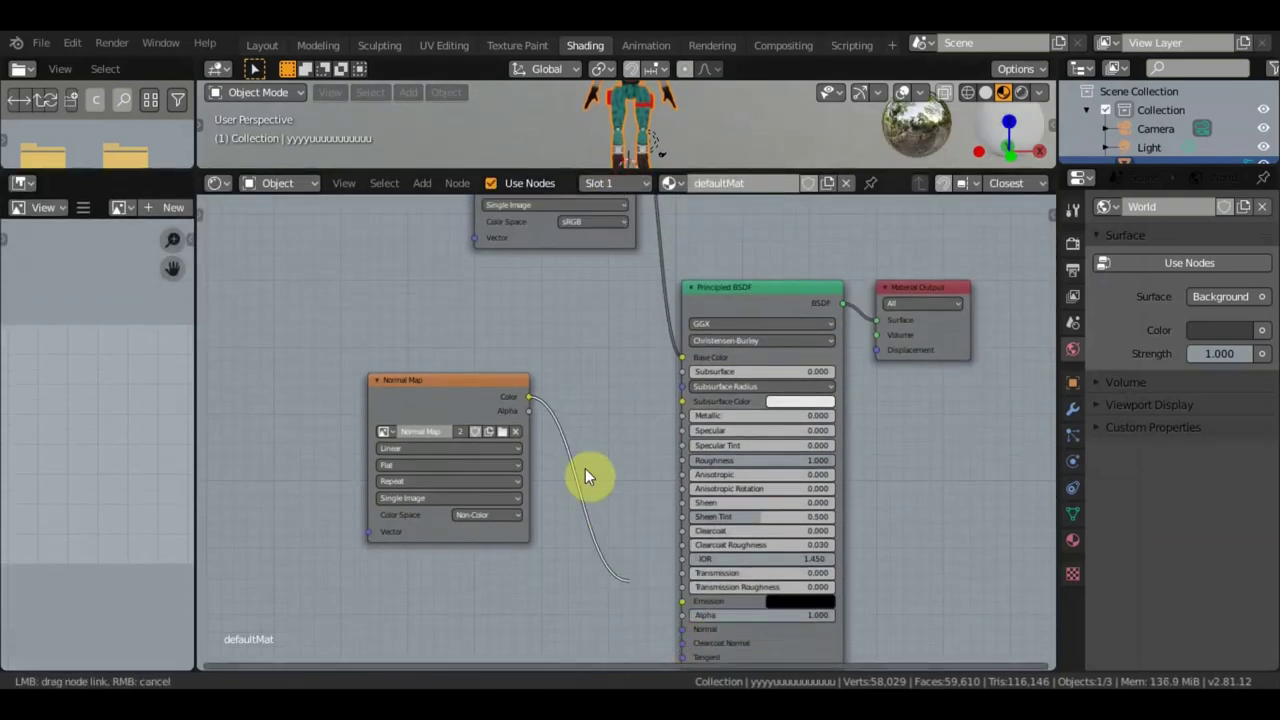
pyautogui.moveTo(485, 379); pyautogui.dragTo(384, 394)
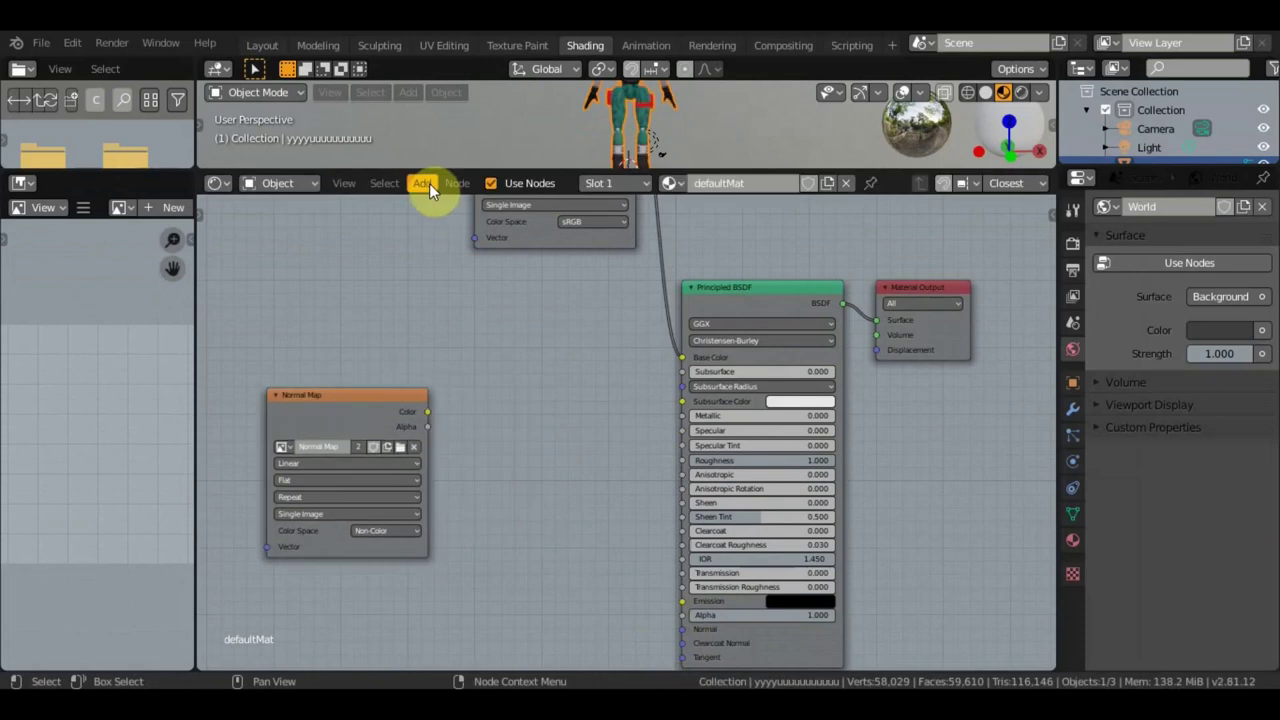
pyautogui.click(428, 183)
pyautogui.moveTo(452, 325)
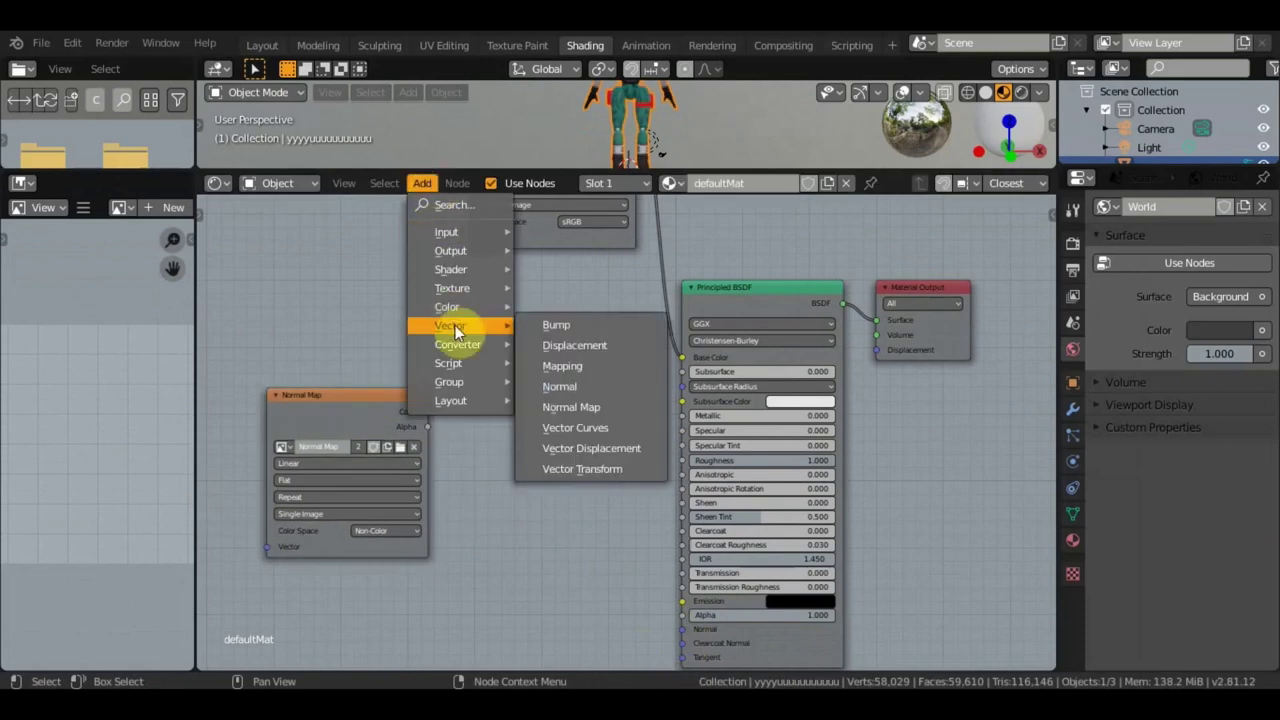
pyautogui.click(581, 410)
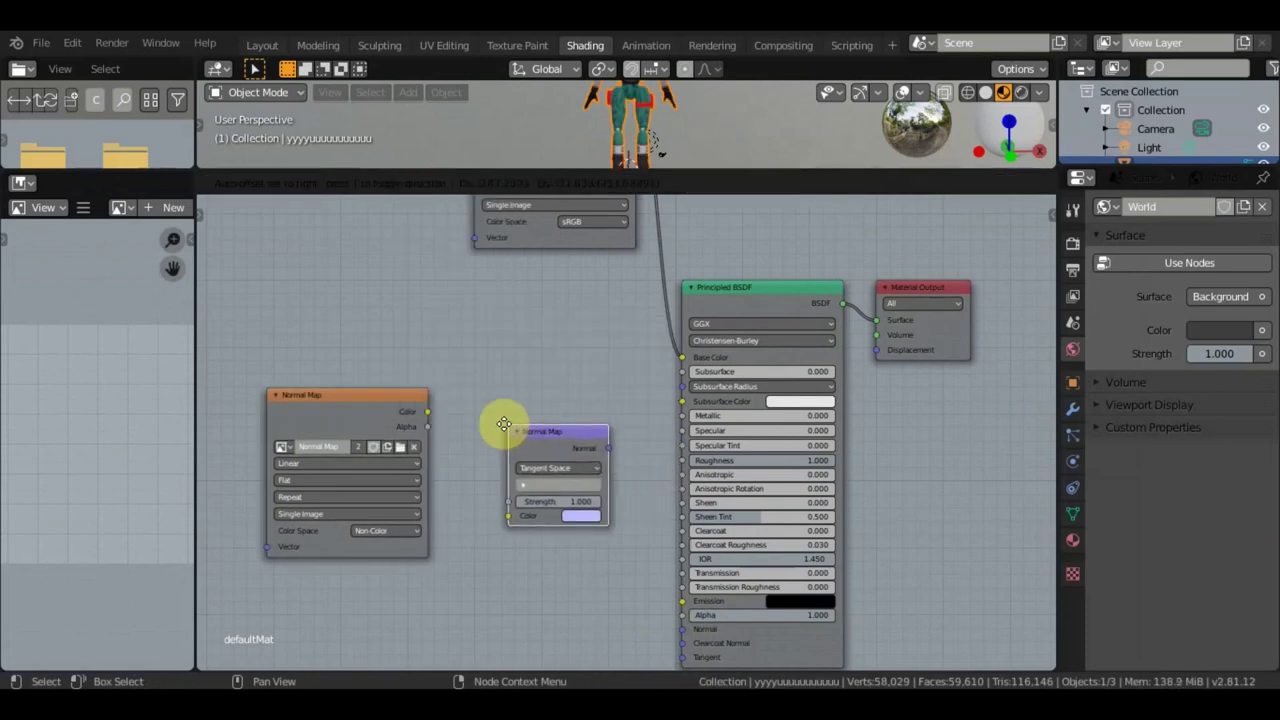
pyautogui.click(501, 426)
pyautogui.moveTo(602, 450); pyautogui.dragTo(683, 632)
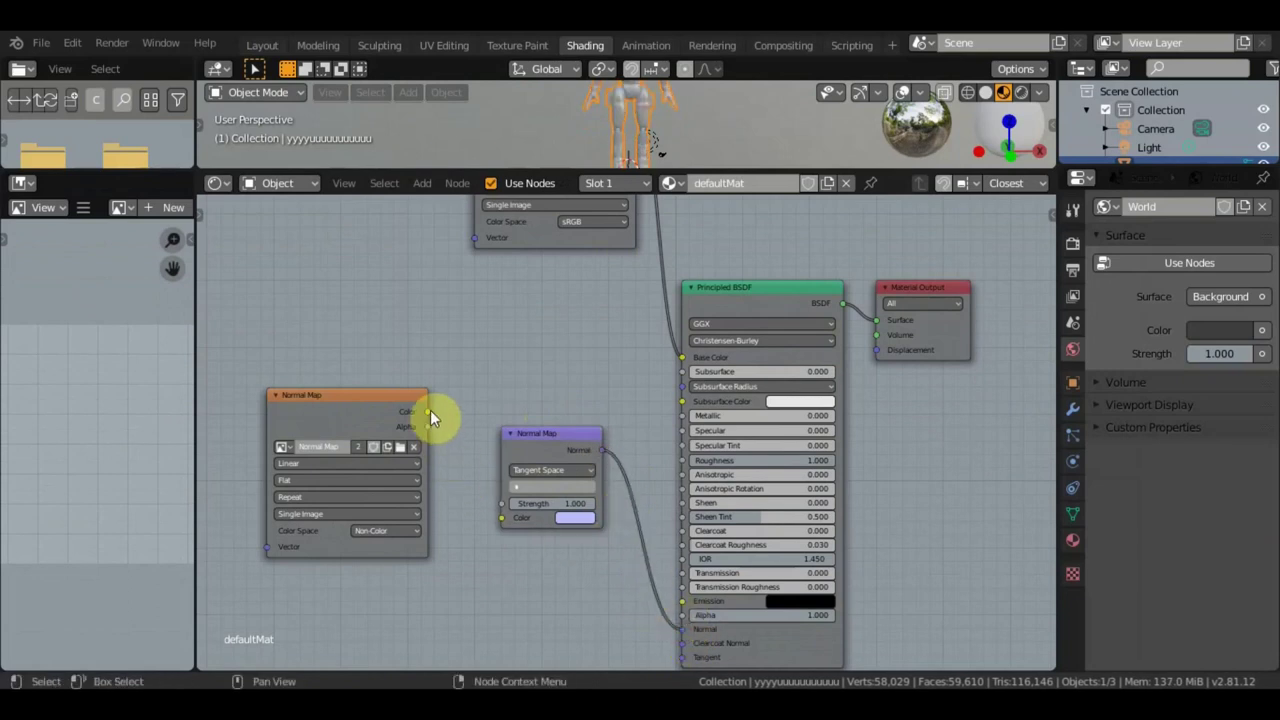
pyautogui.moveTo(426, 410); pyautogui.dragTo(513, 522)
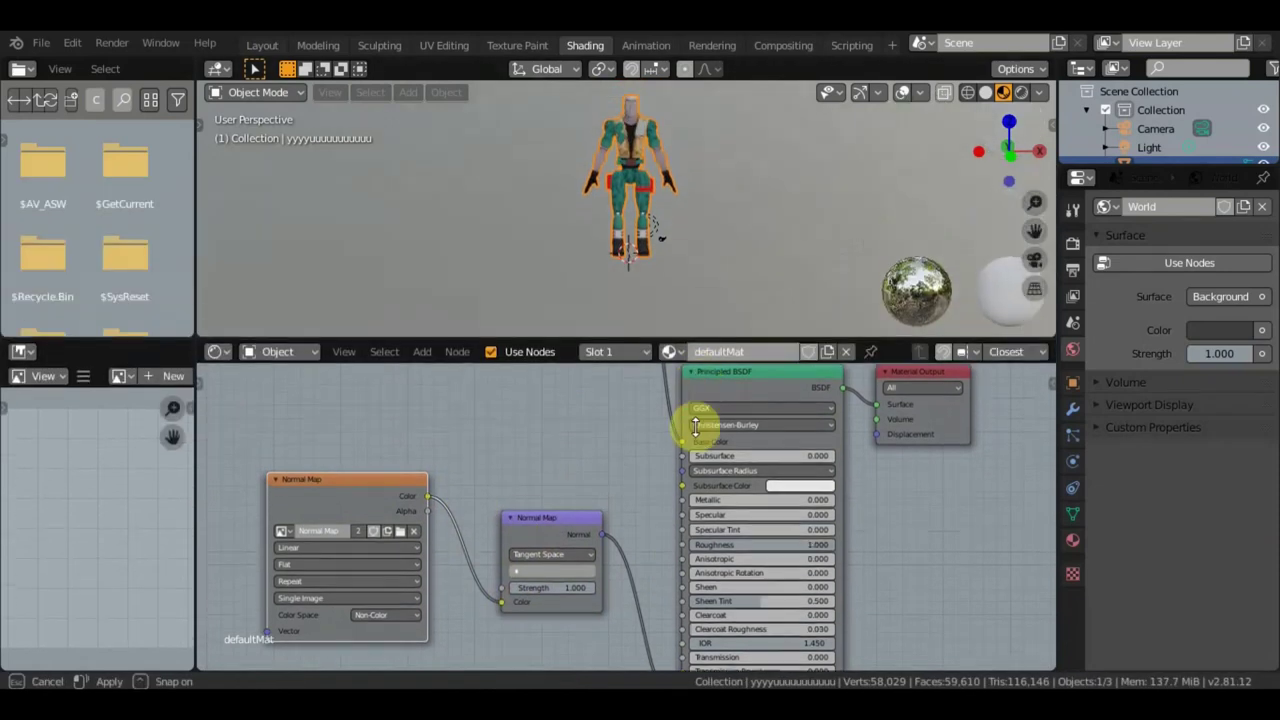
# Enlarge the viewport, view the normal-mapped soldier in Rendered shading, then return to Layout
pyautogui.moveTo(697, 304); pyautogui.dragTo(680, 483)
pyautogui.scroll(3, 679, 249)
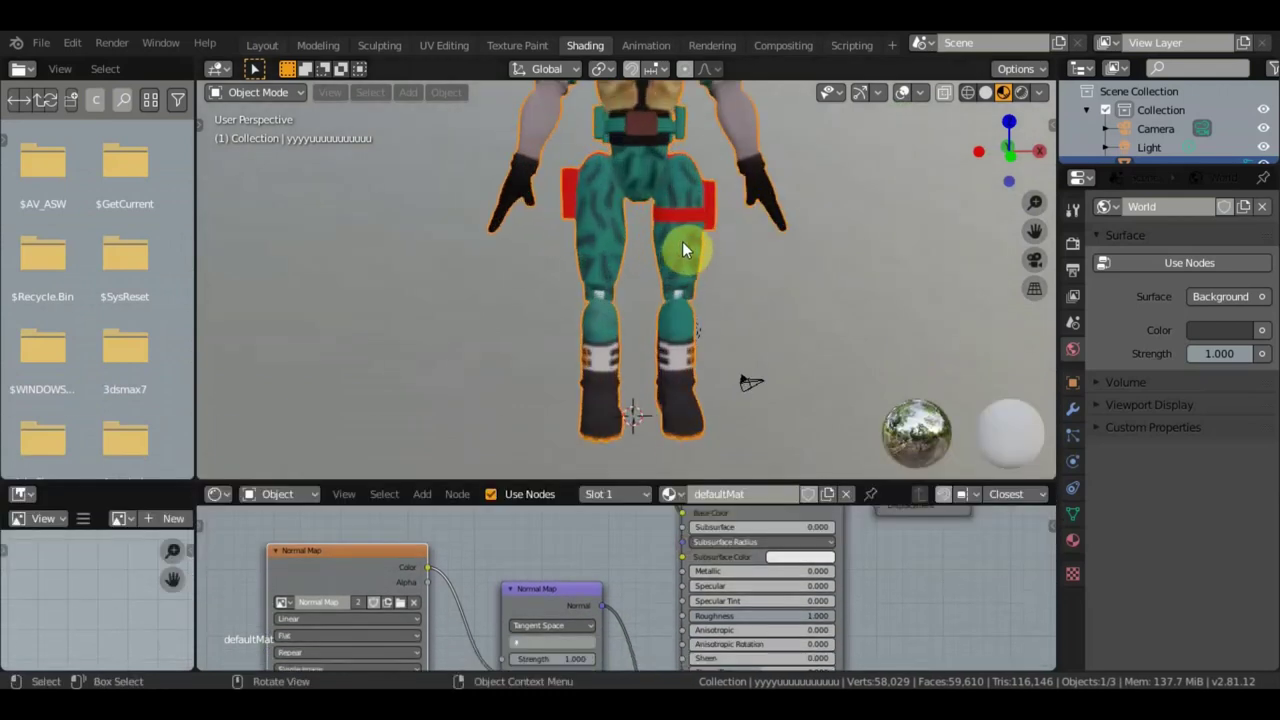
pyautogui.moveTo(827, 197)
pyautogui.keyDown('shift'); pyautogui.mouseDown(button='middle')
pyautogui.moveTo(800, 394)
pyautogui.moveTo(766, 343)
pyautogui.mouseUp(button='middle'); pyautogui.keyUp('shift')
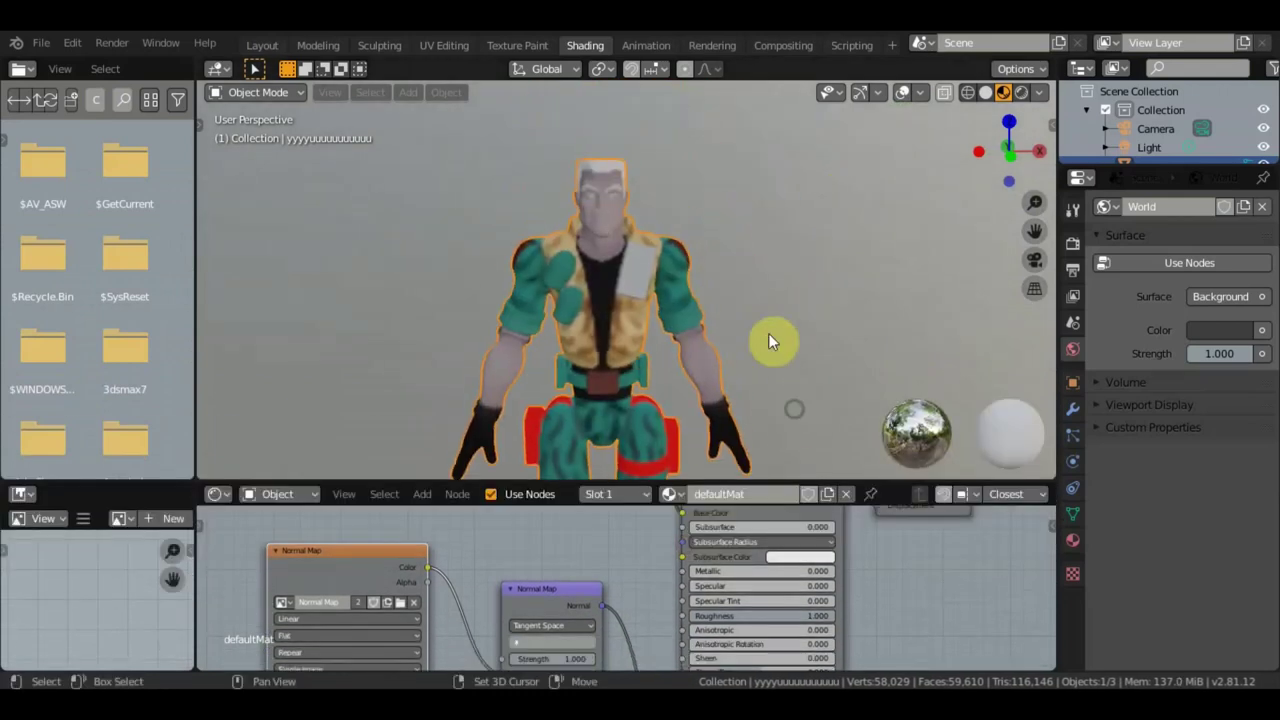
pyautogui.scroll(4, 777, 286)
pyautogui.scroll(-3, 722, 177)
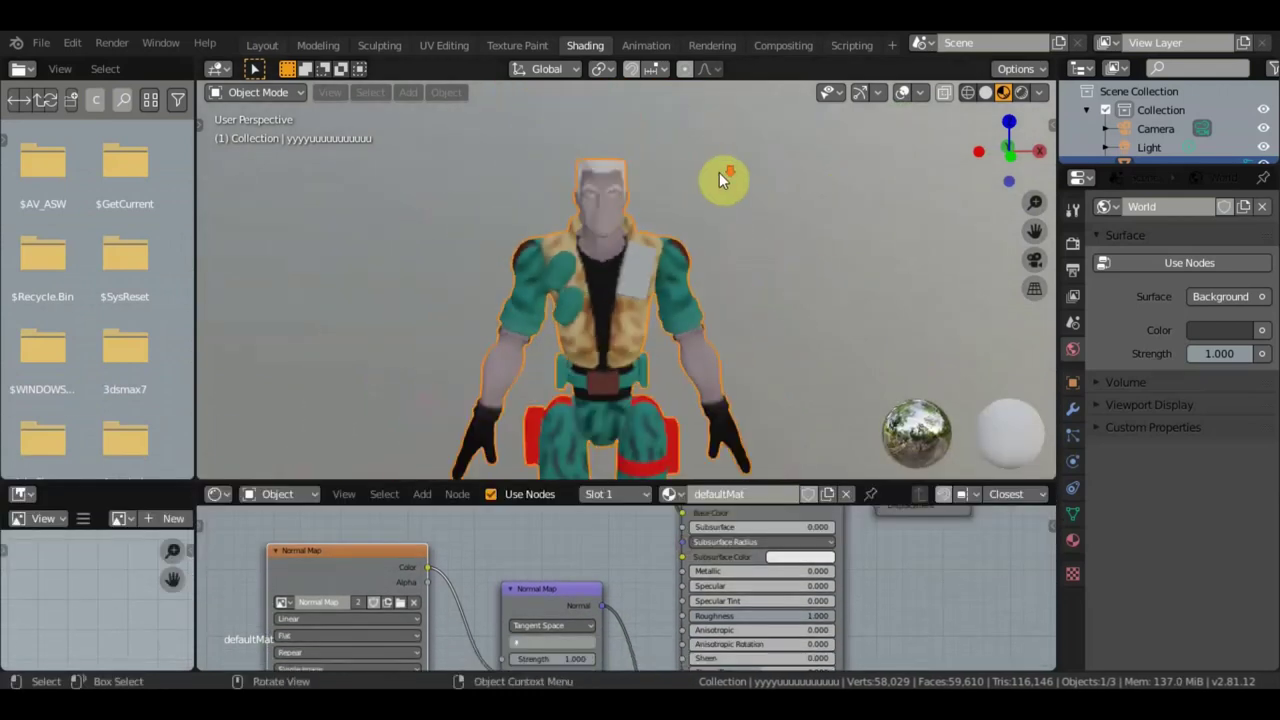
pyautogui.scroll(-2, 722, 177)
pyautogui.moveTo(737, 218)
pyautogui.keyDown('shift'); pyautogui.mouseDown(button='middle')
pyautogui.moveTo(751, 177)
pyautogui.moveTo(738, 158)
pyautogui.mouseUp(button='middle'); pyautogui.keyUp('shift')
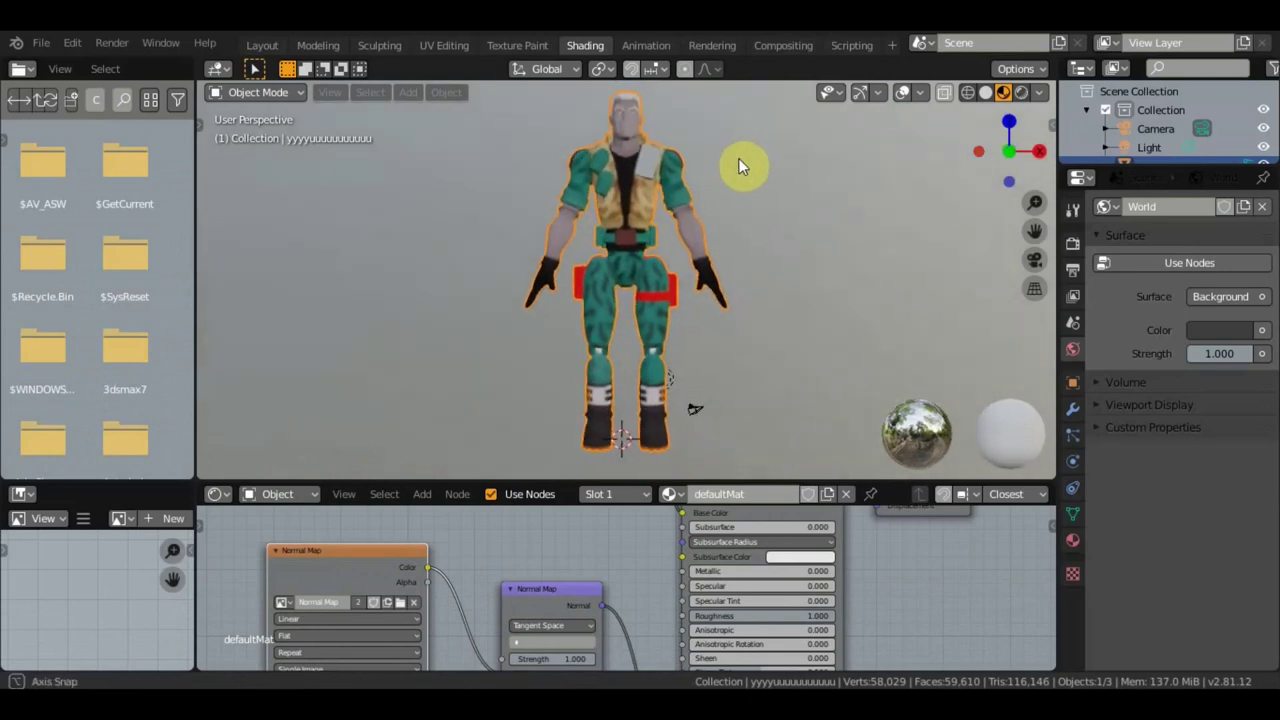
pyautogui.click(1022, 92)
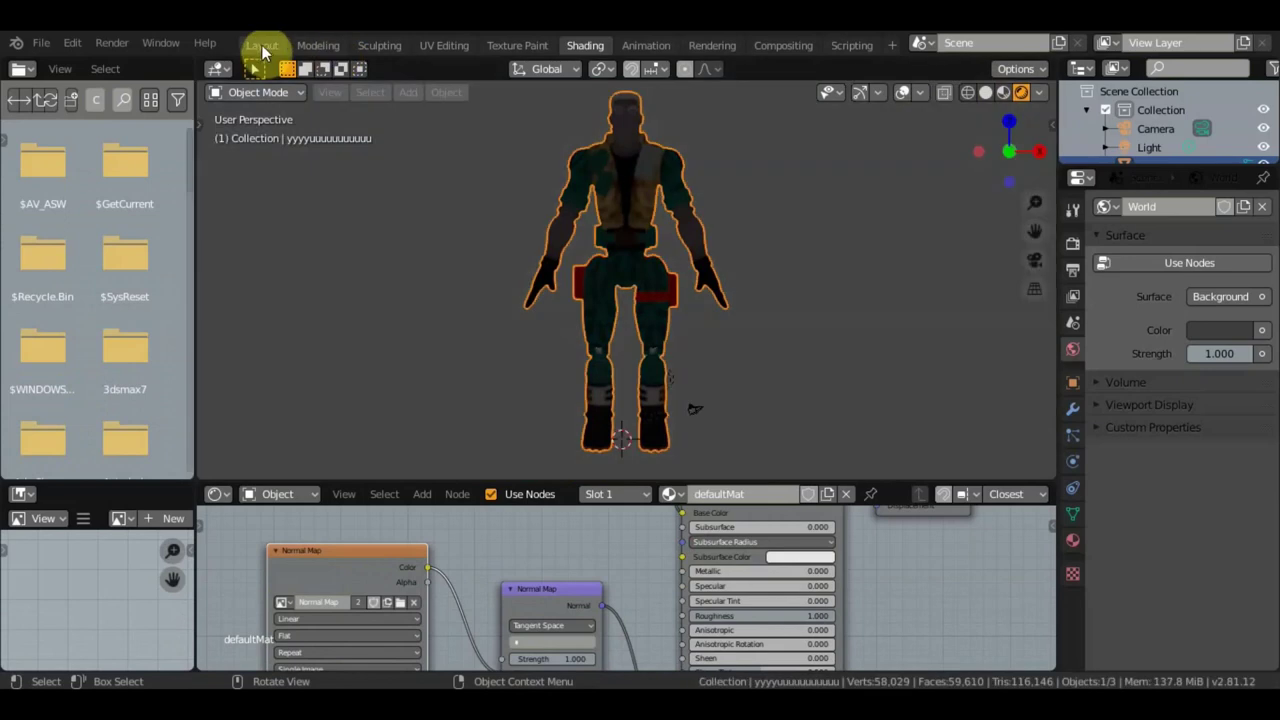
pyautogui.click(263, 47)
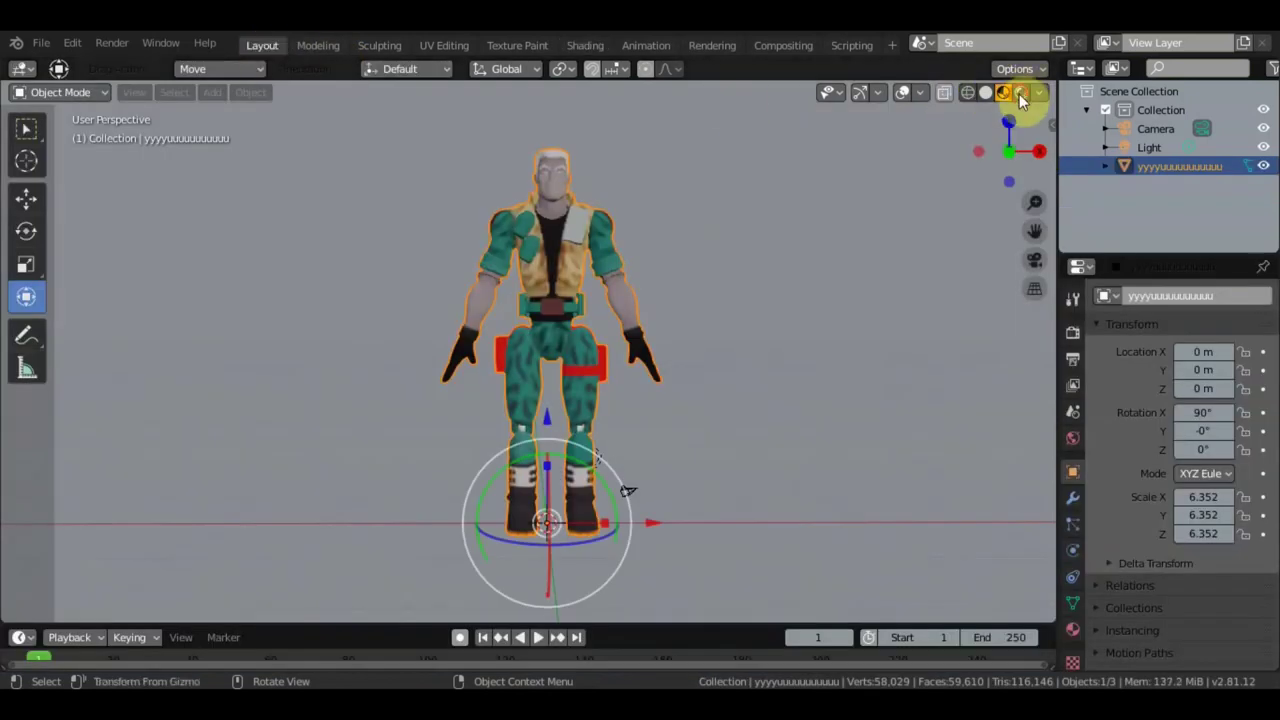
# Switch the viewport to rendered shading and select the scene's light
pyautogui.click(1021, 92)
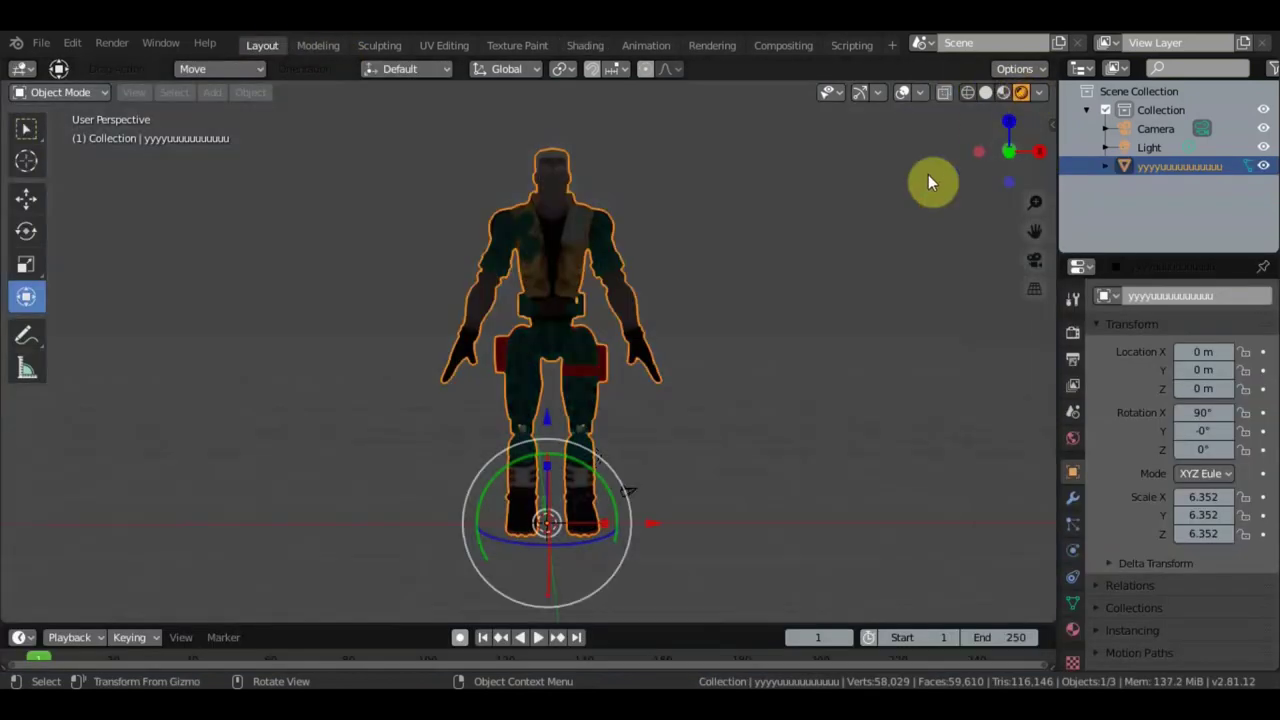
pyautogui.click(1158, 147)
pyautogui.scroll(-3, 743, 289)
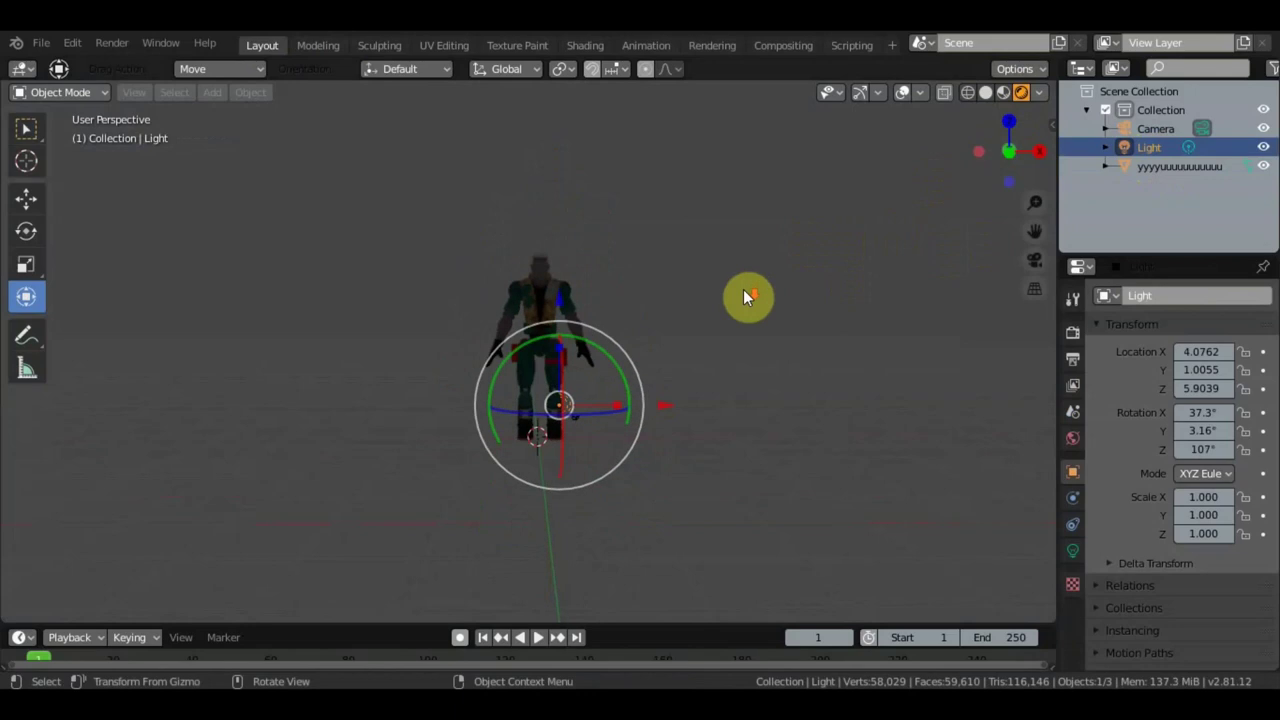
pyautogui.click(29, 132)
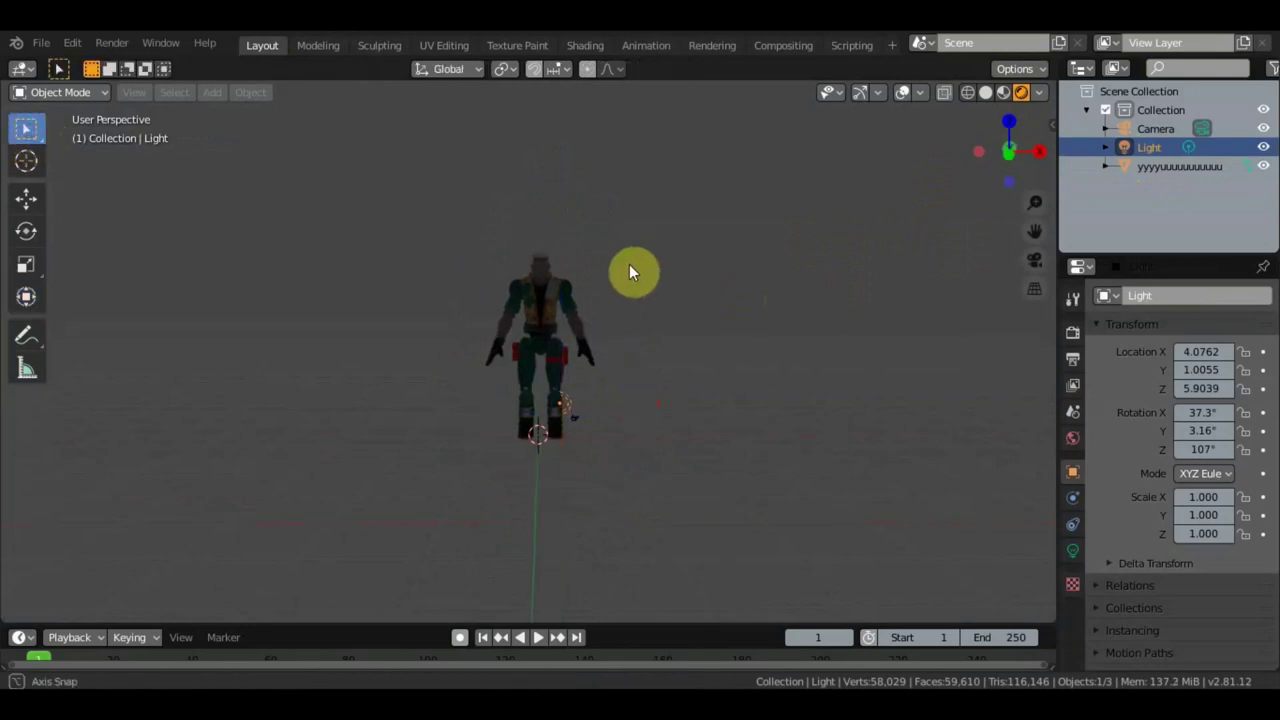
# Change the light into a Sun lamp with strength 6
pyautogui.click(1075, 549)
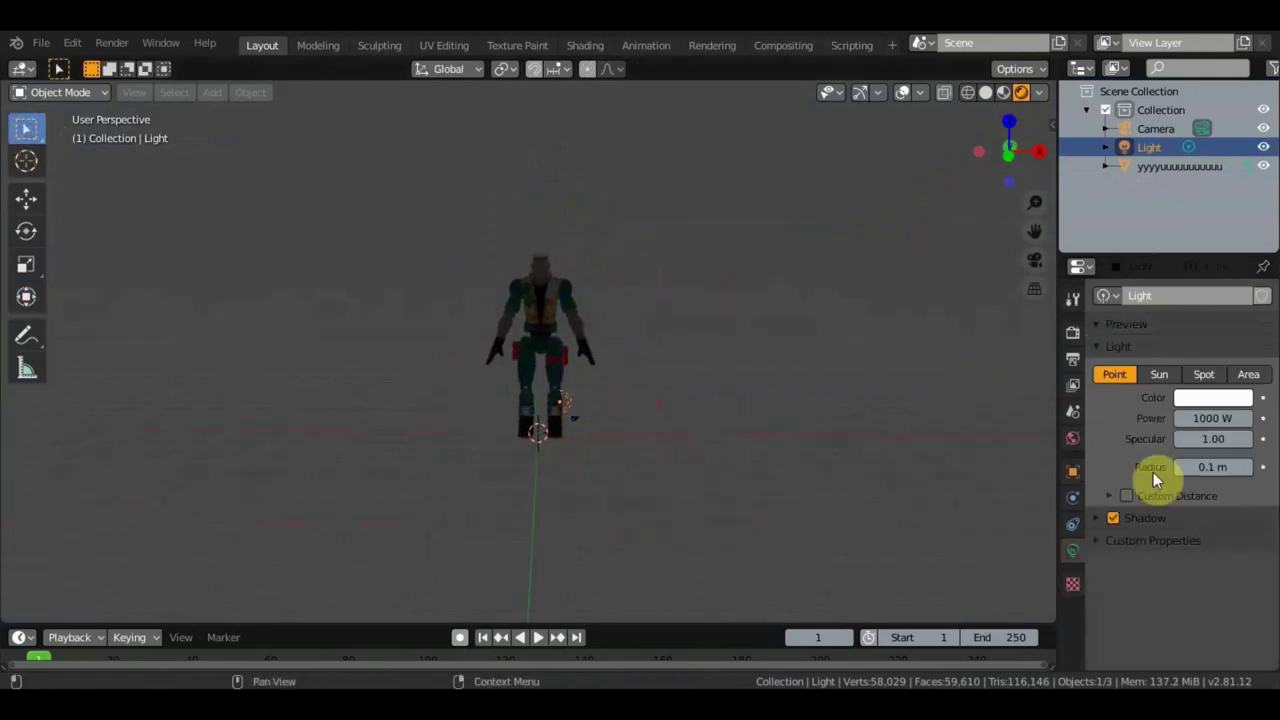
pyautogui.click(1159, 374)
pyautogui.click(1205, 418)
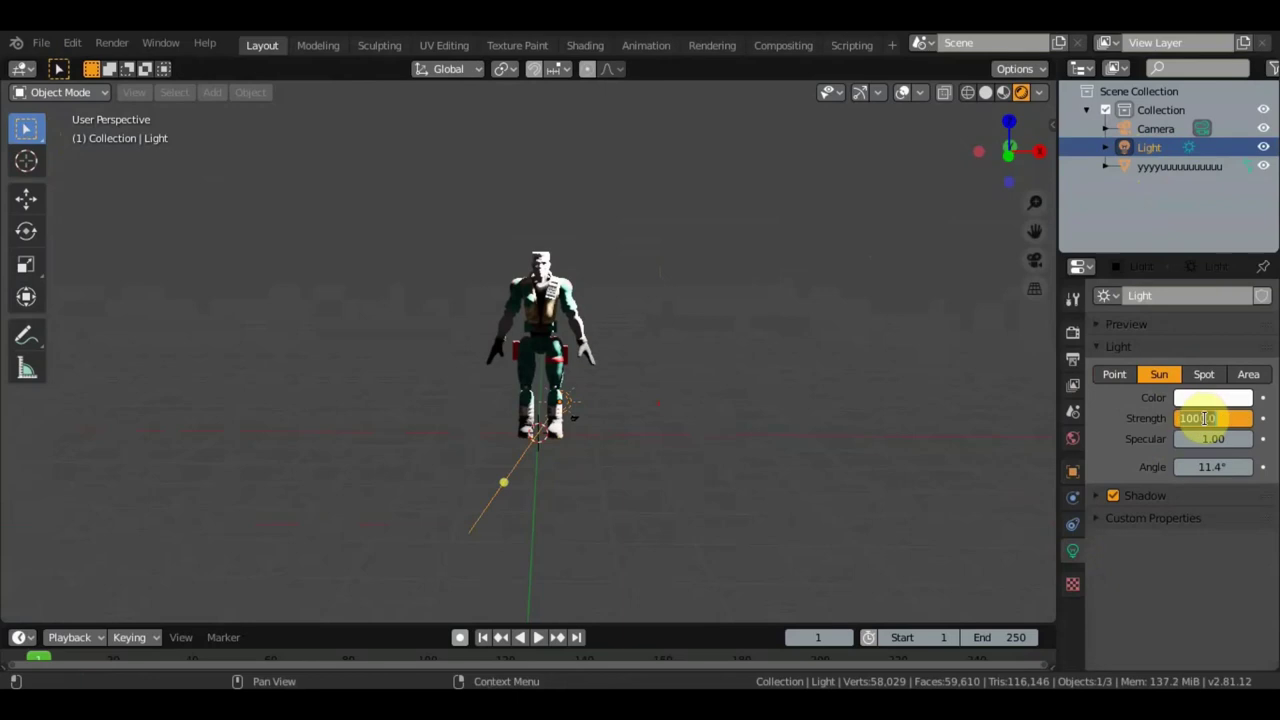
pyautogui.write('6')
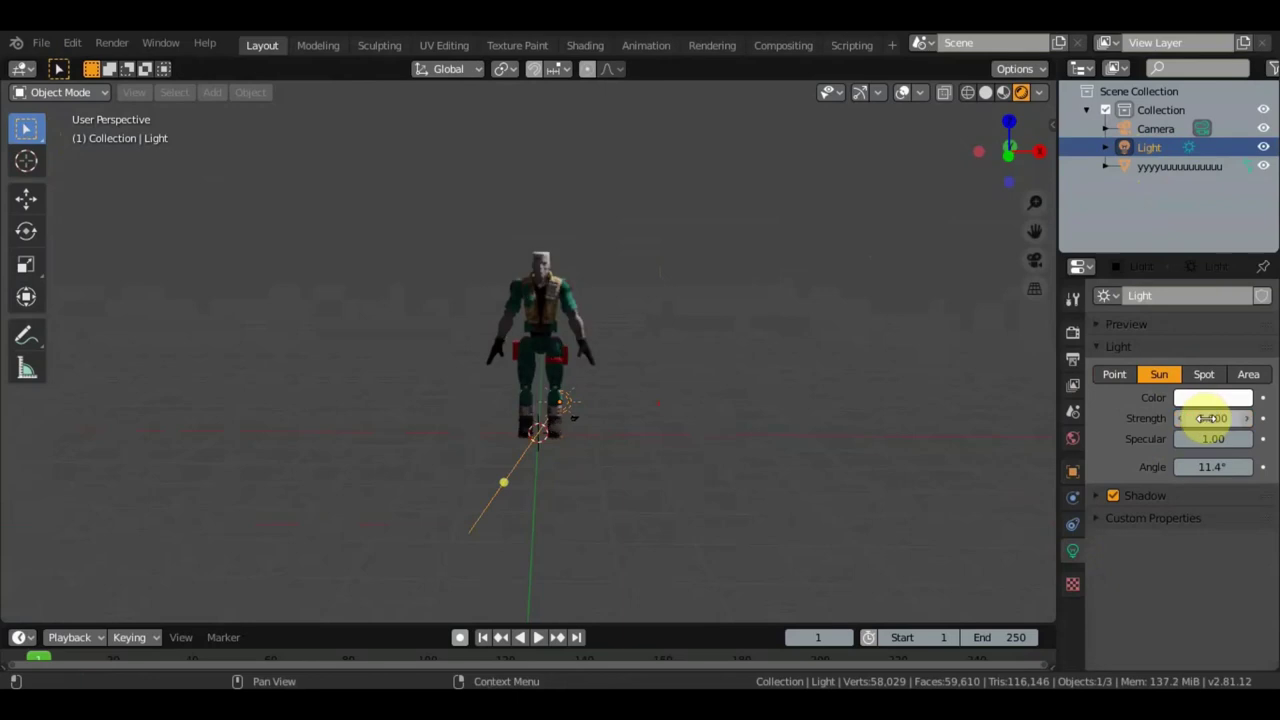
pyautogui.press('Return')
pyautogui.scroll(-3, 643, 460)
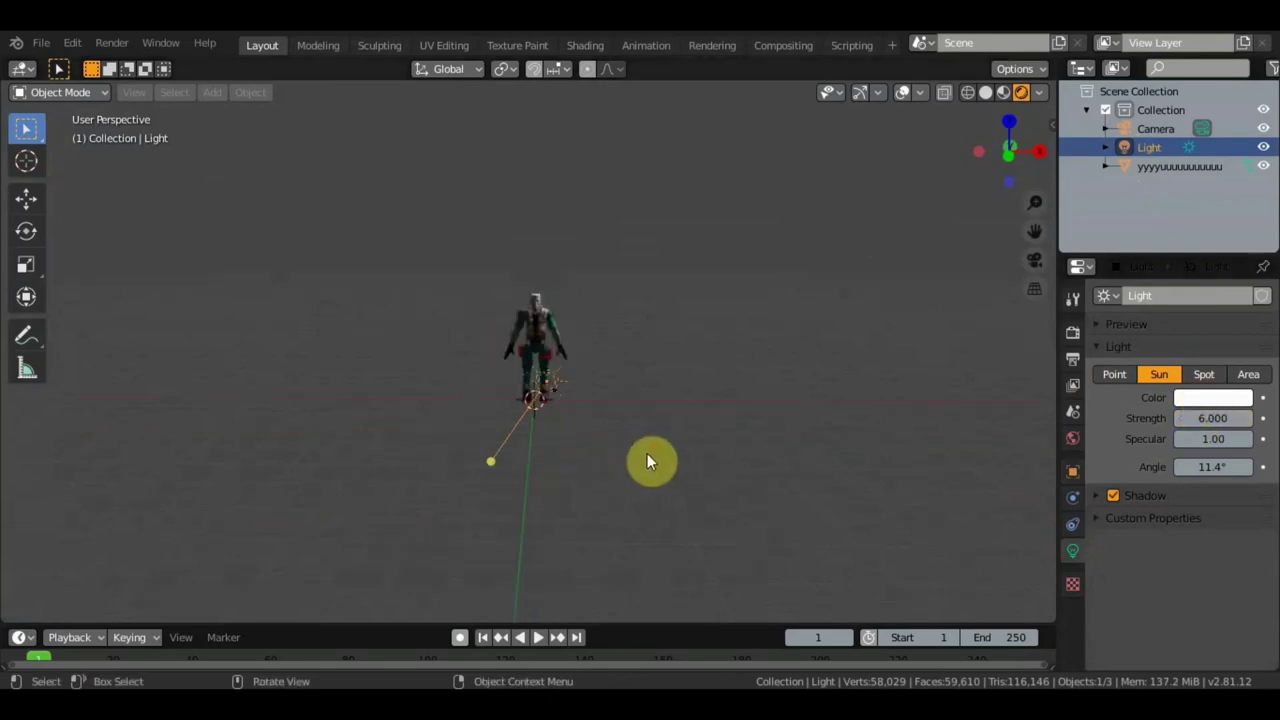
# Move the sun above and right of the soldier and rotate it to aim at him
pyautogui.press('g')
pyautogui.click(734, 283)
pyautogui.moveTo(734, 283)
pyautogui.mouseDown(button='middle')
pyautogui.moveTo(623, 451)
pyautogui.moveTo(689, 409)
pyautogui.moveTo(529, 478)
pyautogui.mouseUp(button='middle')
pyautogui.press('r')
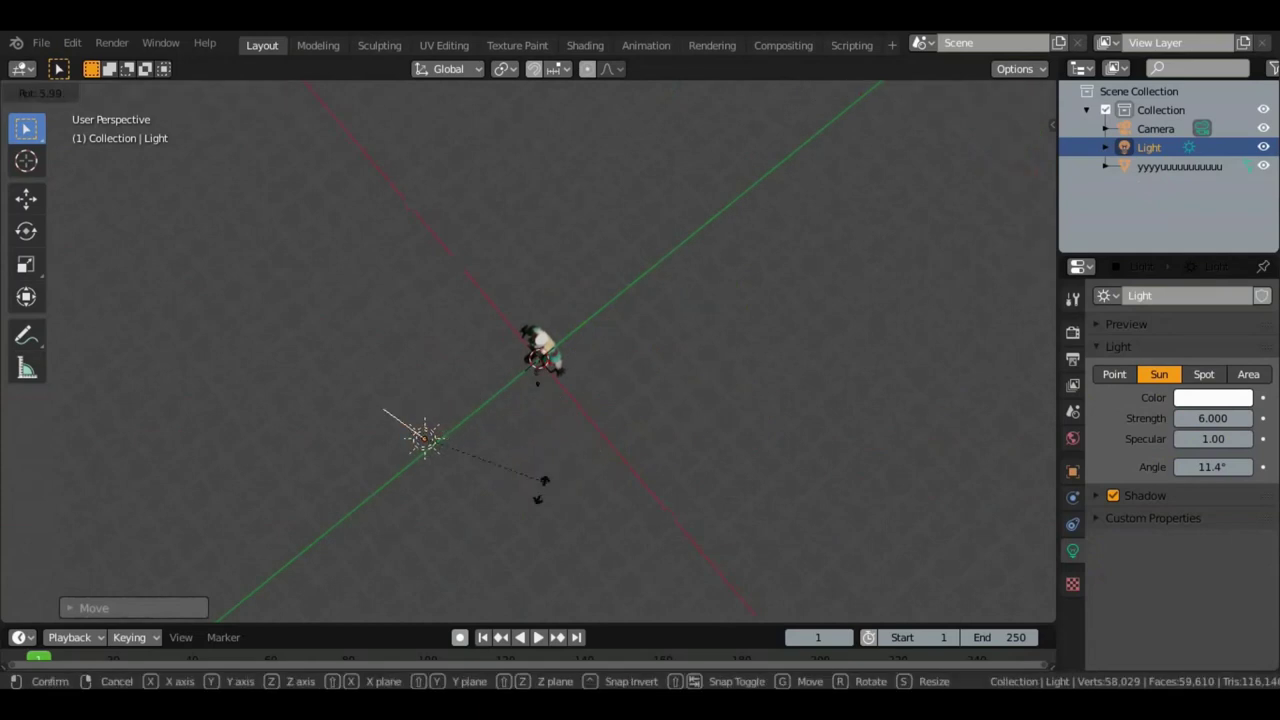
pyautogui.click(304, 487)
# Orbit and zoom back to a front view of the lit soldier's torso
pyautogui.moveTo(542, 448)
pyautogui.mouseDown(button='middle')
pyautogui.moveTo(611, 398)
pyautogui.moveTo(652, 315)
pyautogui.mouseUp(button='middle')
pyautogui.scroll(2, 652, 315)
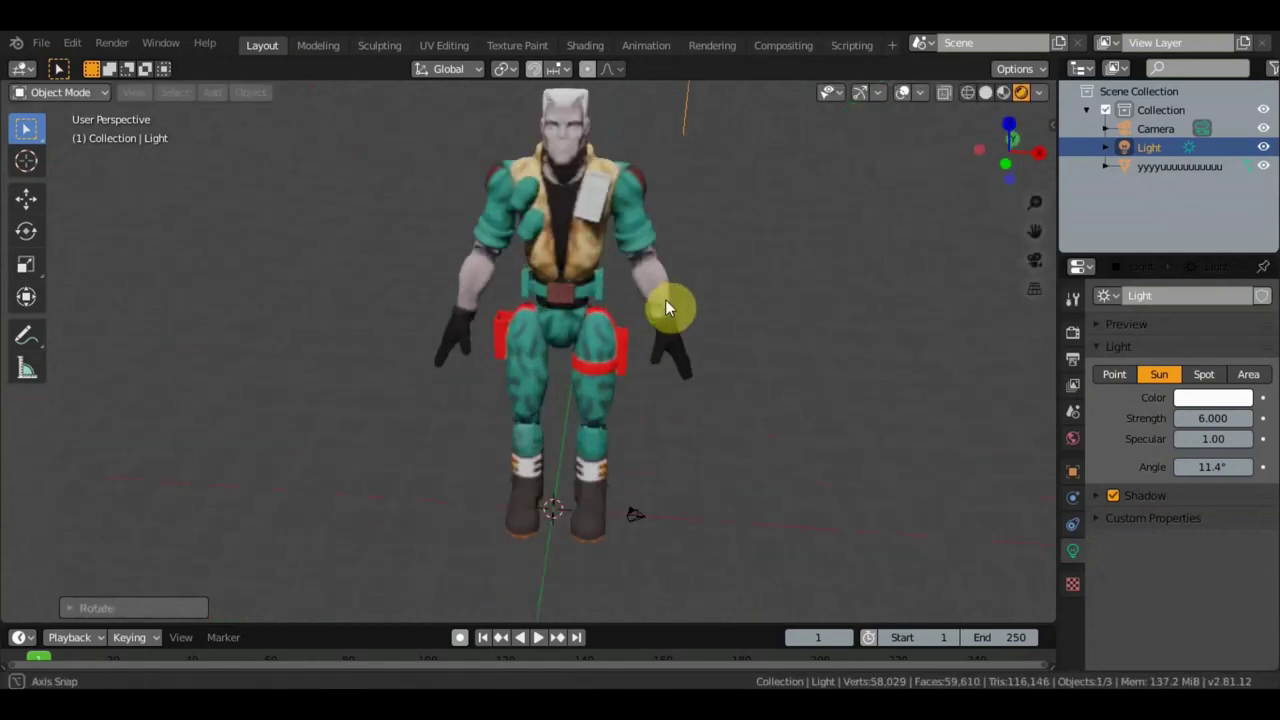
pyautogui.scroll(1, 760, 264)
pyautogui.moveTo(764, 261)
pyautogui.mouseDown(button='middle')
pyautogui.moveTo(754, 331)
pyautogui.moveTo(765, 245)
pyautogui.mouseUp(button='middle')
pyautogui.scroll(2, 754, 331)
pyautogui.scroll(-3, 765, 274)
pyautogui.scroll(-2, 777, 253)
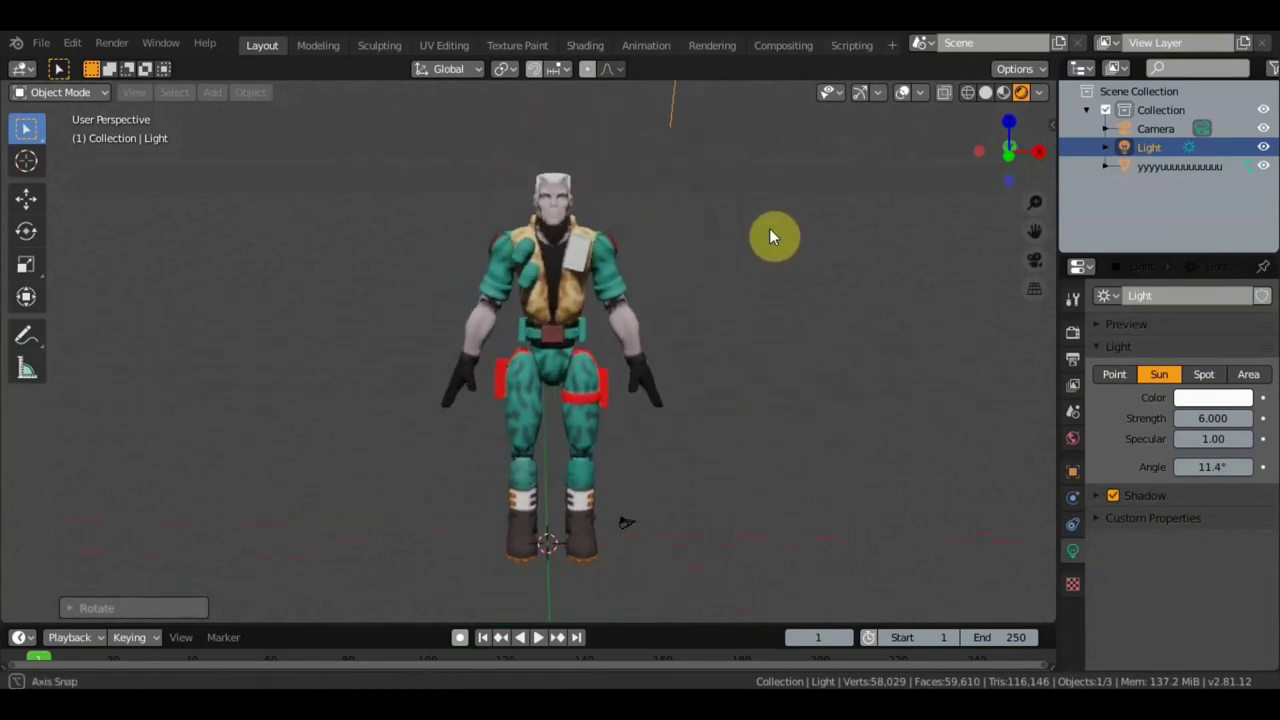